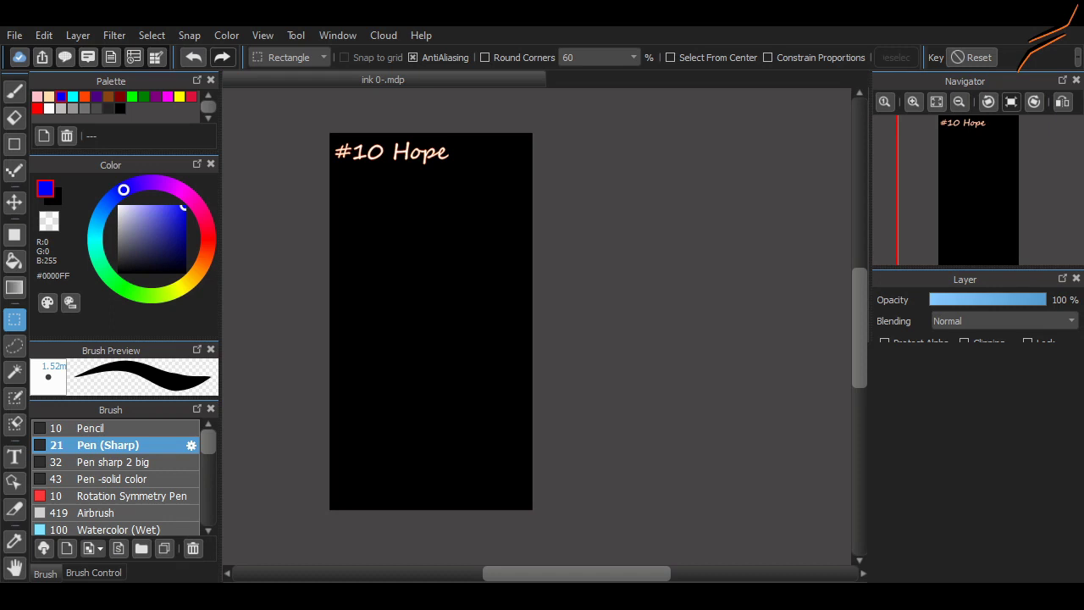
Sketch blue hair lines over the lying figure's head with the Pen (Sharp) brush, including a pointed fringe and a strand flowing behind.
key("b")
left_click_drag(445, 232, 484, 310)
key("ctrl+z")
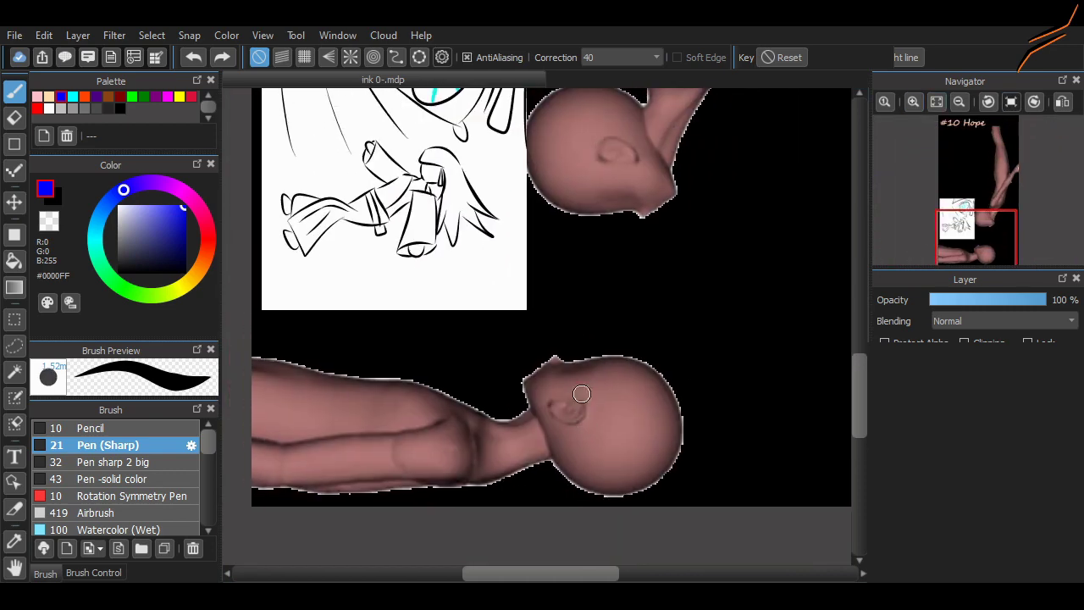
left_click_drag(591, 358, 626, 419)
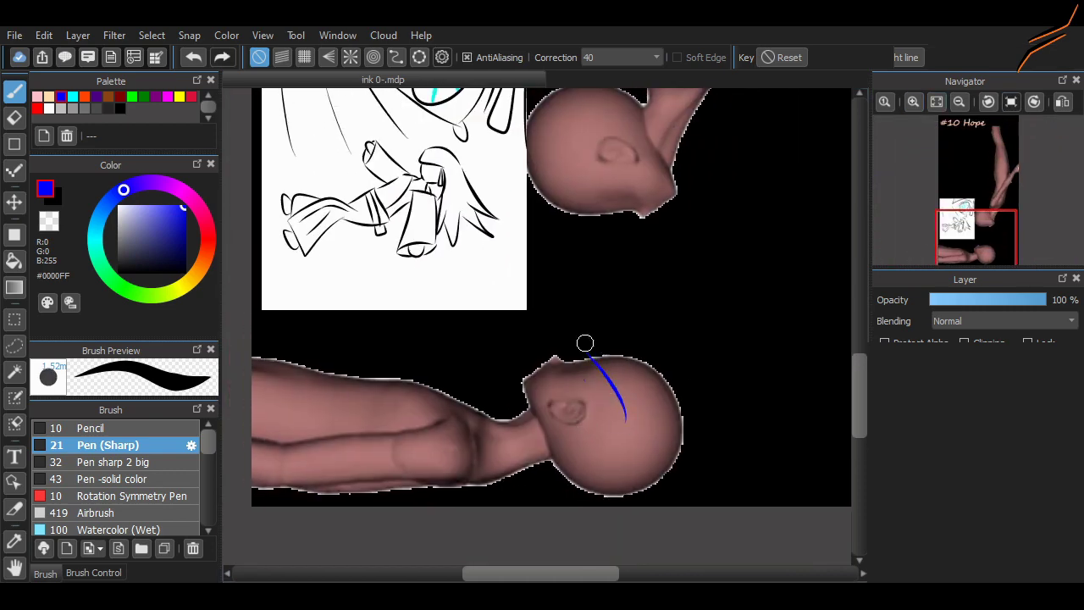
key("ctrl+z")
left_click_drag(669, 390, 590, 314)
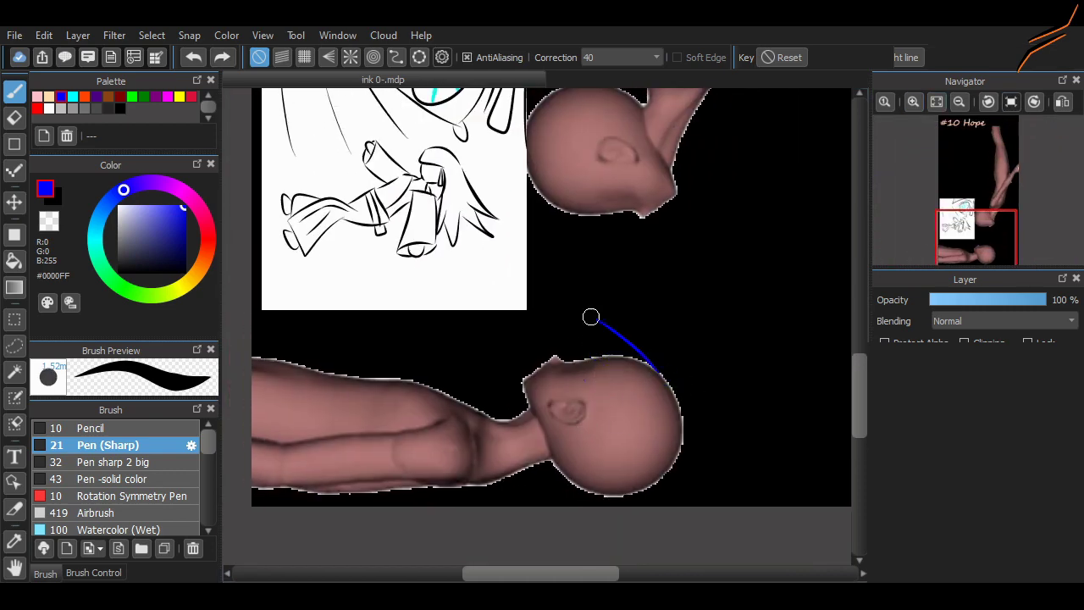
left_click_drag(673, 391, 850, 466)
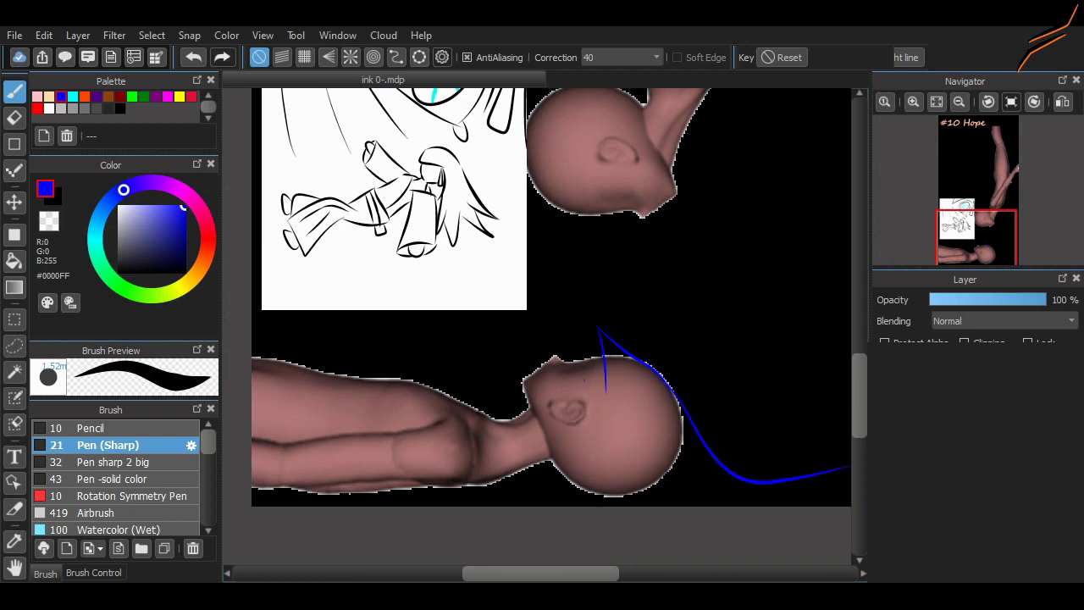
left_click_drag(556, 411, 501, 476)
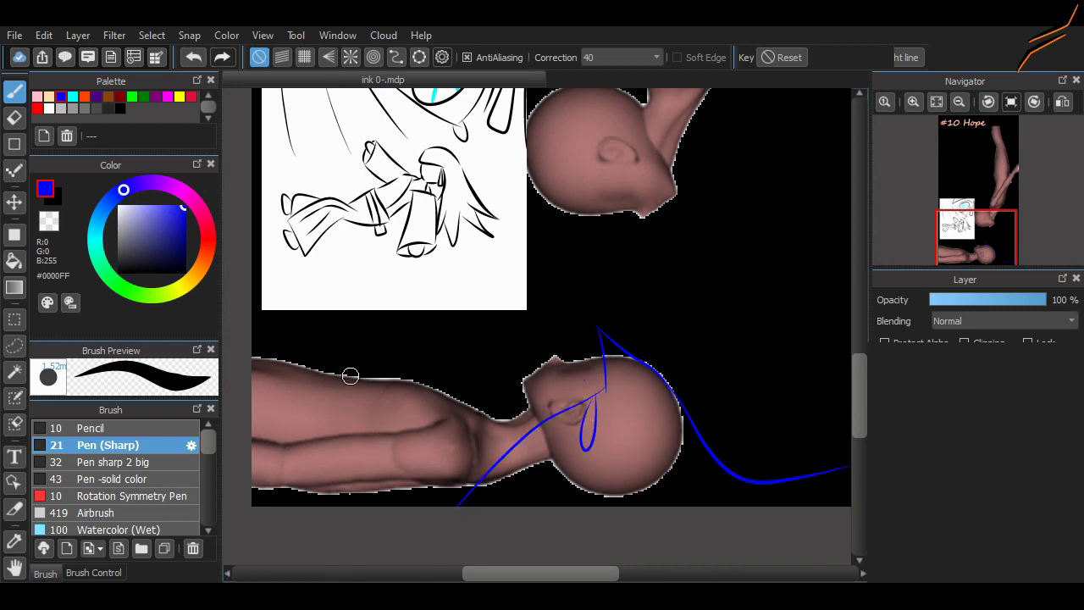
Sketch flowing clothing lines over and above the lying figure's torso, plus a pointed shape rising from its face.
key("ctrl+z")
left_click_drag(477, 368, 343, 506)
mouse_move(459, 372)
left_mouse_down()
mouse_move(256, 429)
mouse_move(361, 380)
mouse_move(497, 359)
left_mouse_up()
key("ctrl+z")
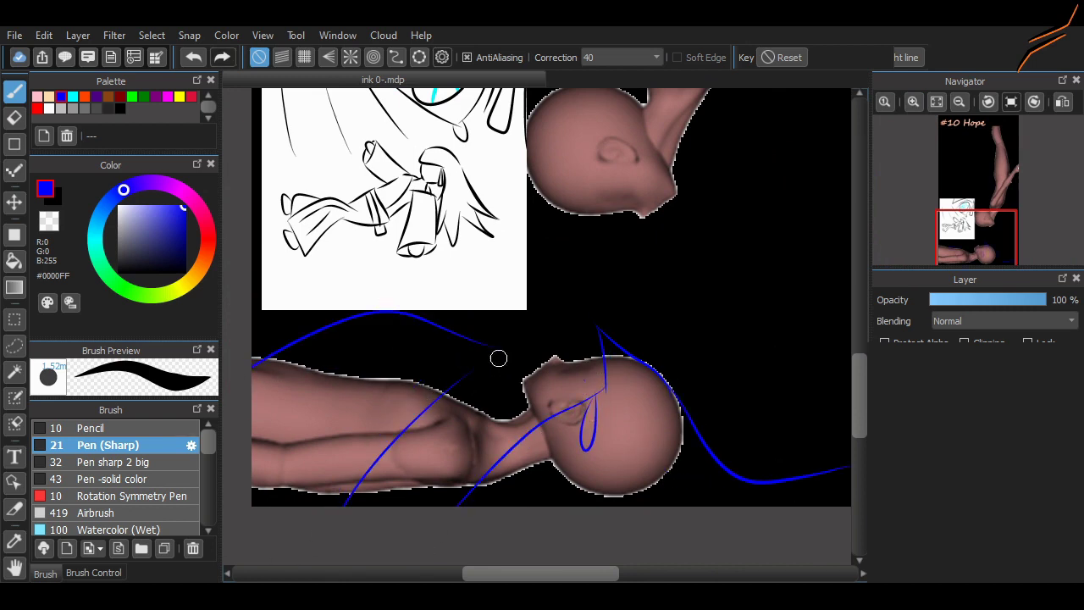
key("ctrl+z")
mouse_move(252, 351)
left_mouse_down()
mouse_move(474, 370)
mouse_move(269, 504)
left_mouse_up()
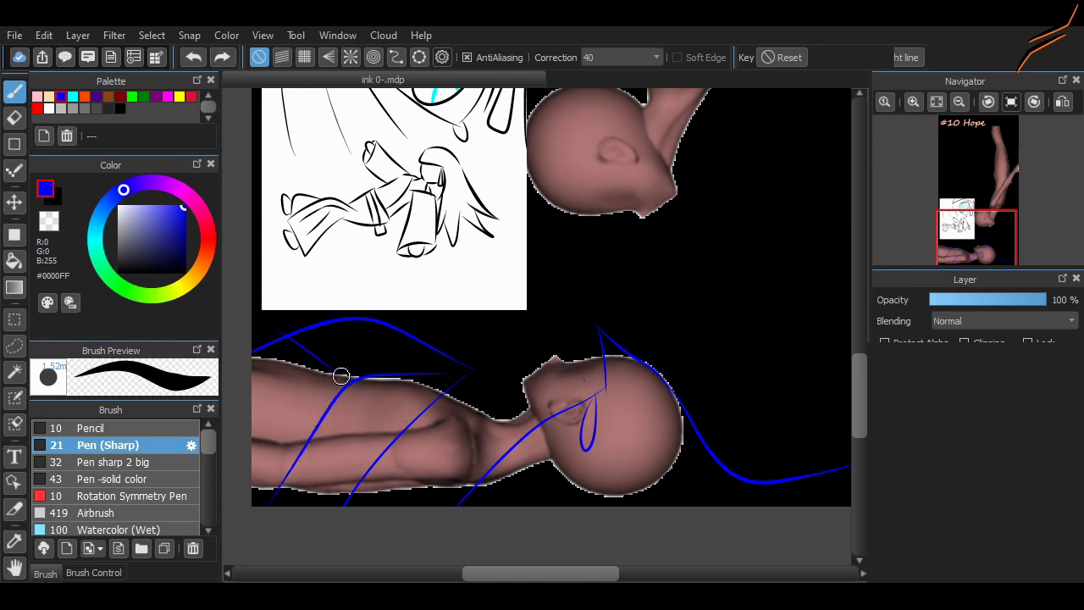
scroll(518, 385, "right", 2)
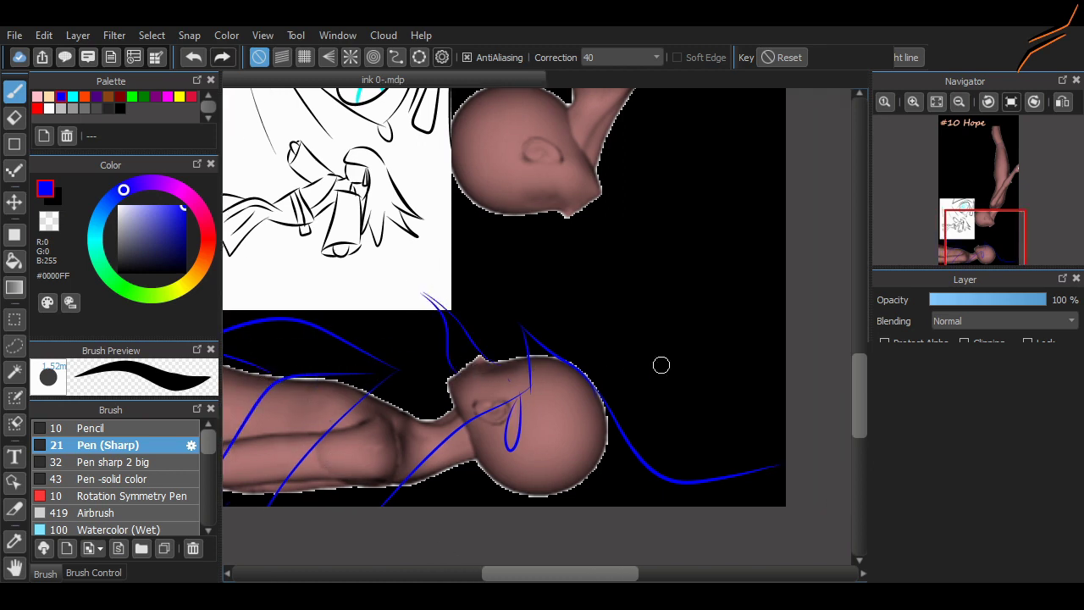
Sketch a curved necklace with small round beads across the upper figure's neck.
scroll(680, 460, "up", 6)
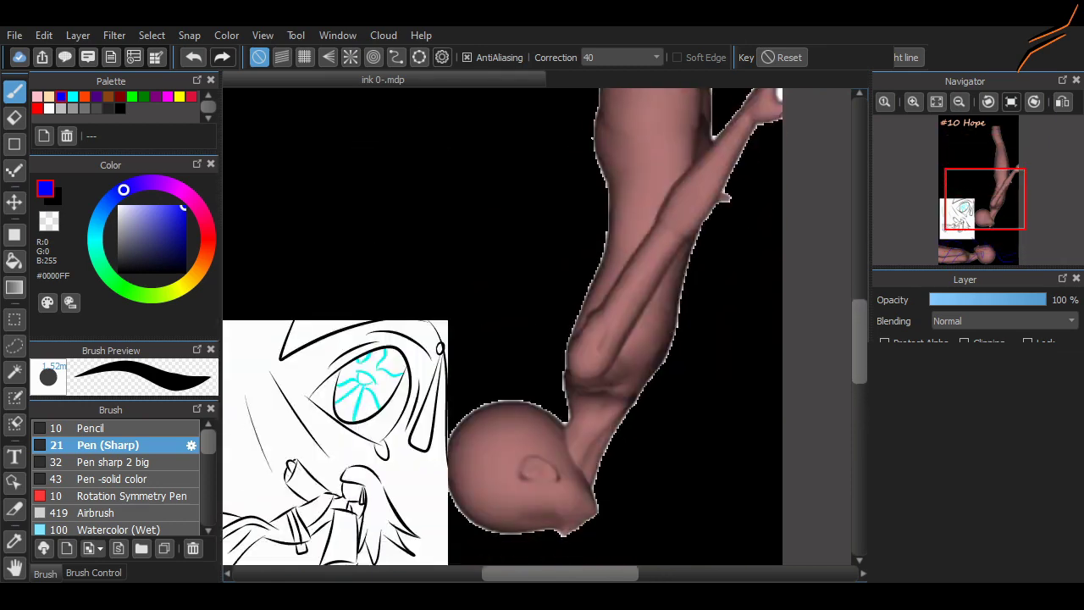
scroll(502, 329, "down", 5)
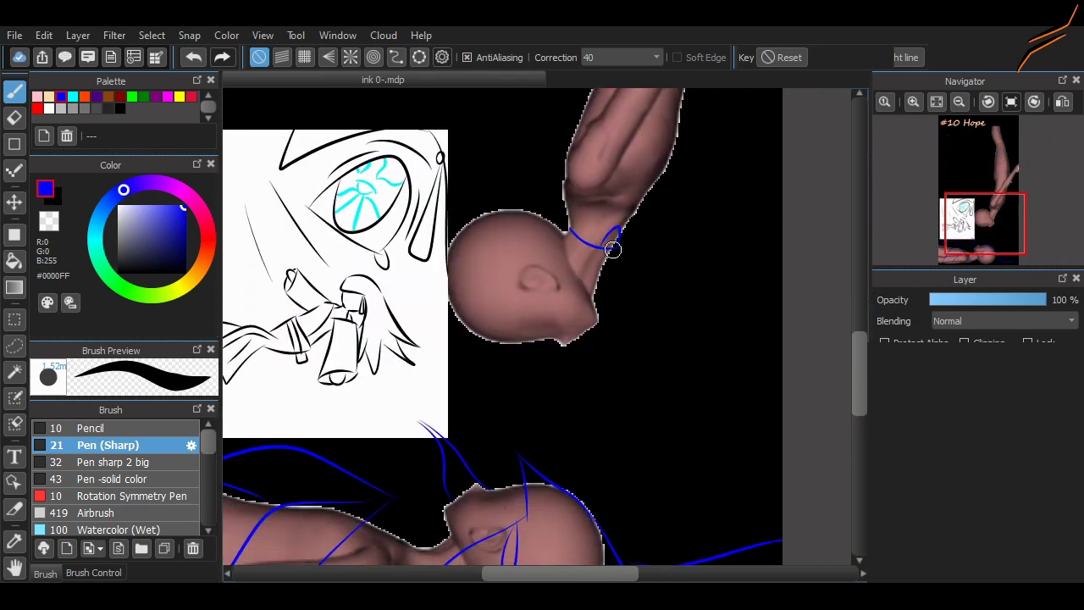
key("ctrl+z")
left_click_drag(569, 224, 616, 247)
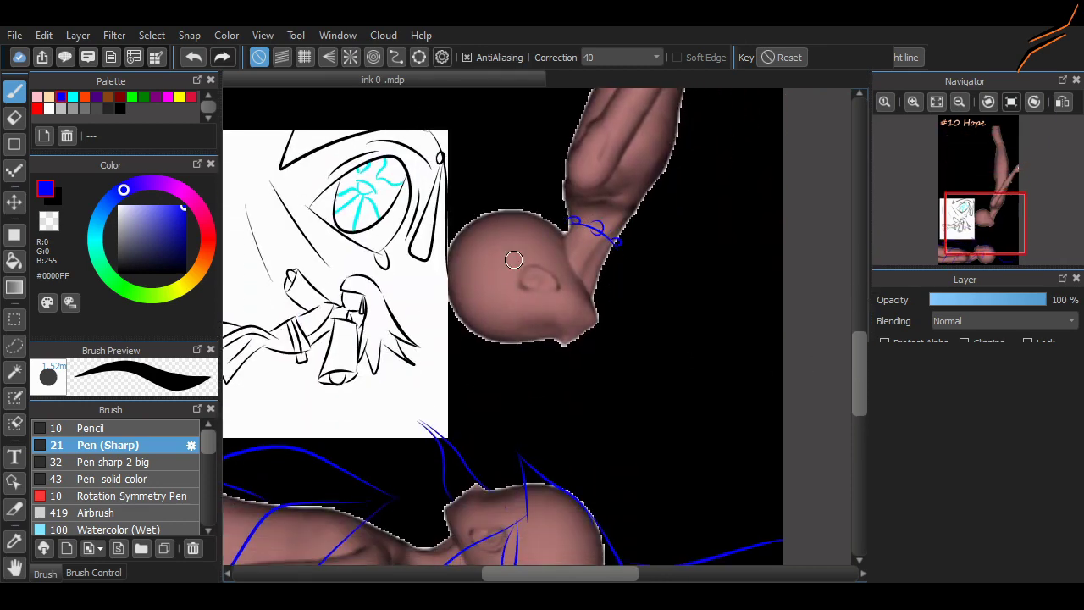
Sketch an angular, pointed head ornament above the upper figure's ear.
left_click_drag(514, 225, 529, 280)
left_click_drag(517, 288, 561, 269)
left_click_drag(484, 239, 514, 288)
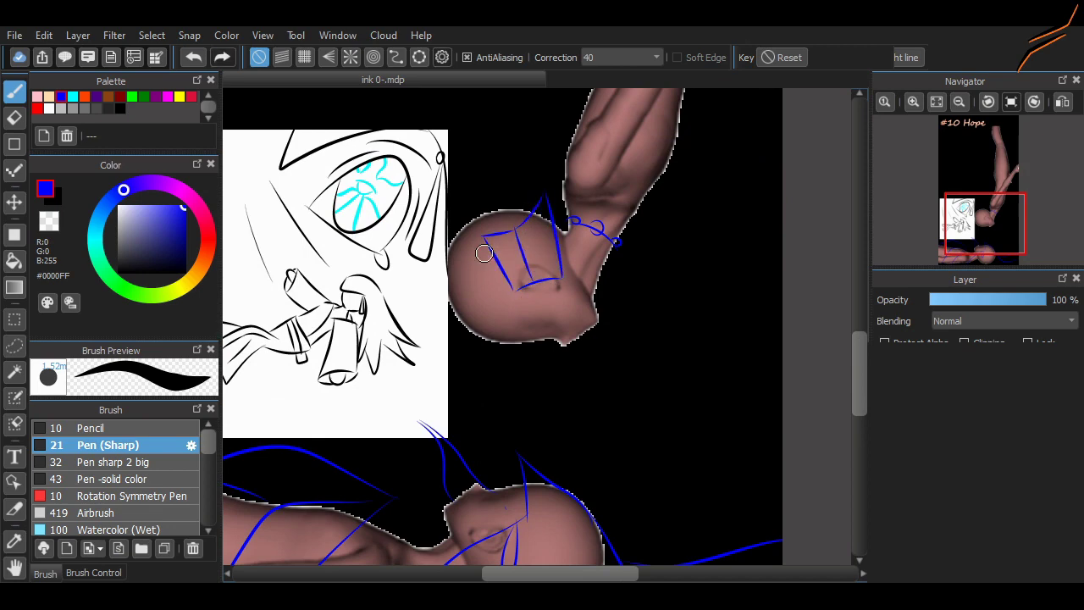
Sketch eye lines on the lying figure's face and a second hair strand trailing from its head.
scroll(808, 355, "down", 3)
key("ctrl+z")
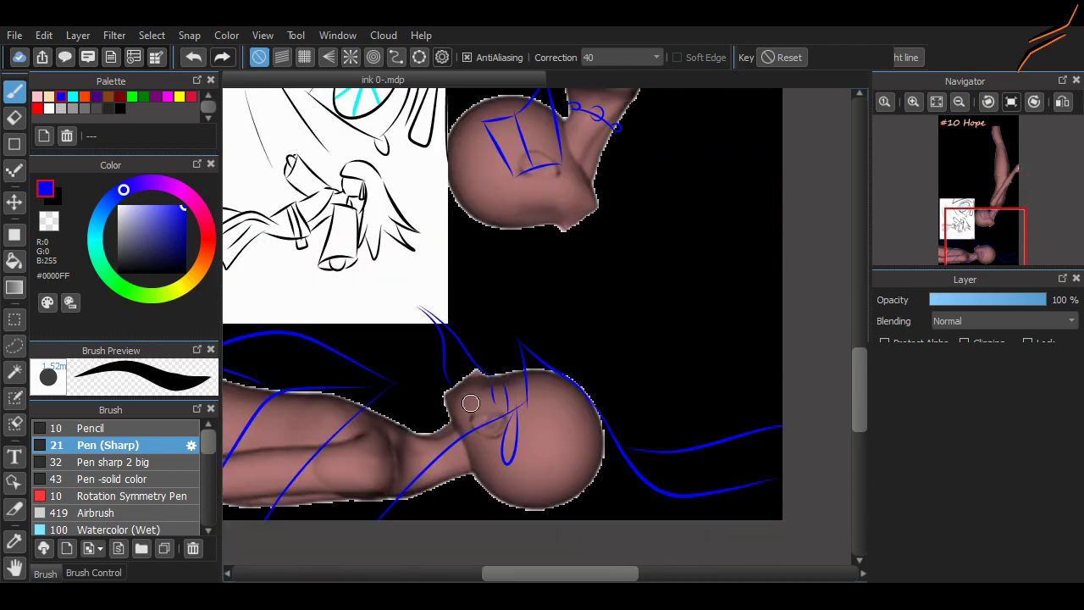
Sketch sleeve lines along the upper figure's arm from shoulder to wrist, with a crossing line at the elbow.
scroll(839, 365, "up", 8)
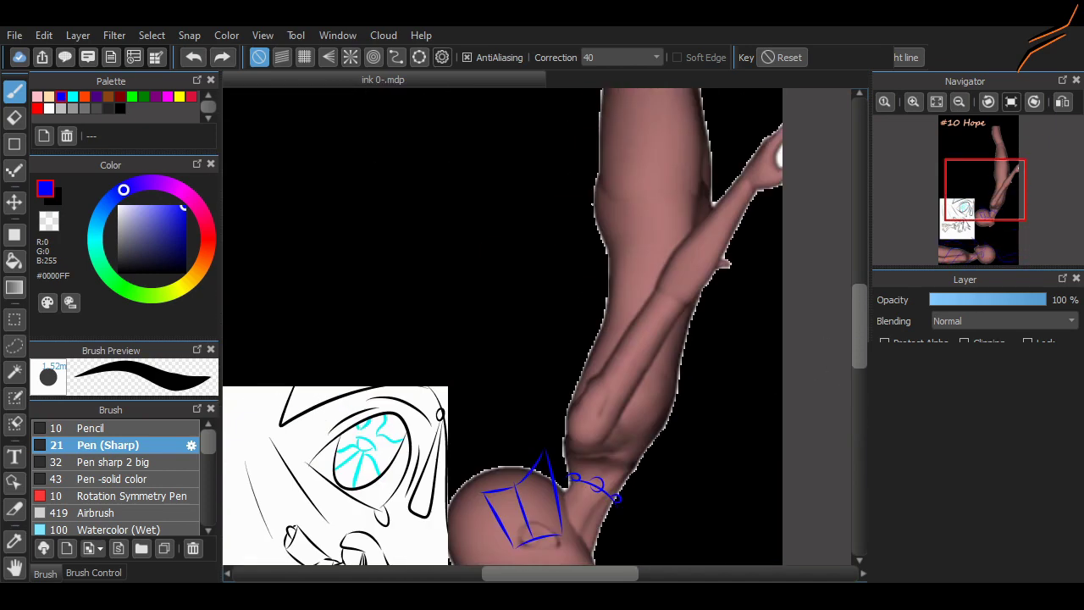
mouse_move(595, 323)
left_mouse_down()
mouse_move(663, 239)
mouse_move(682, 250)
left_mouse_up()
left_click_drag(686, 254, 615, 395)
left_click_drag(659, 238, 743, 127)
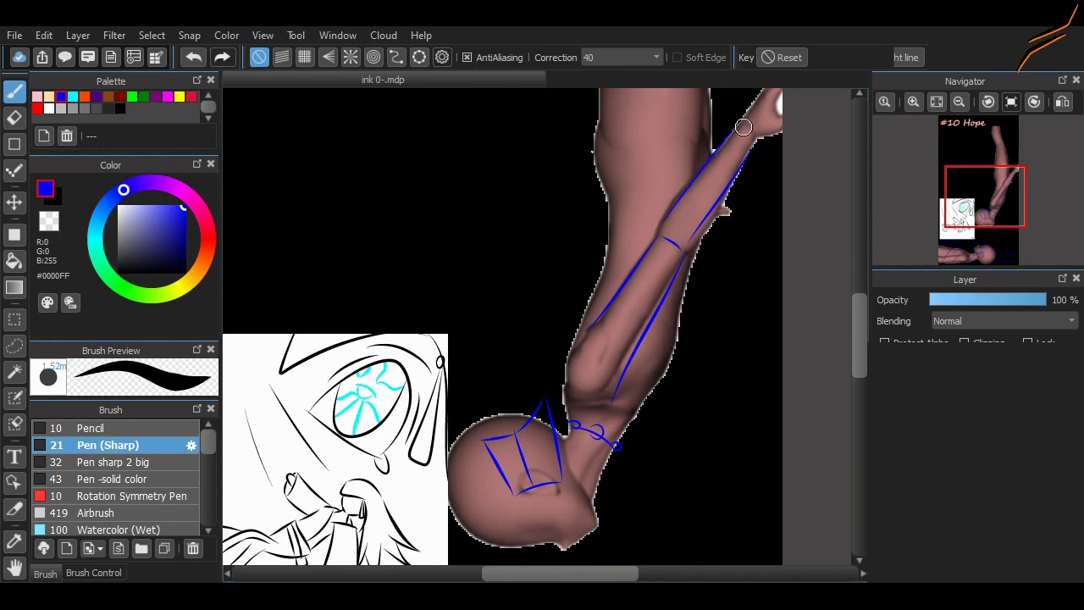
Sketch a tall curved hair spike from the upper figure's head and a small curl in front of its neck.
scroll(717, 441, "down", 3)
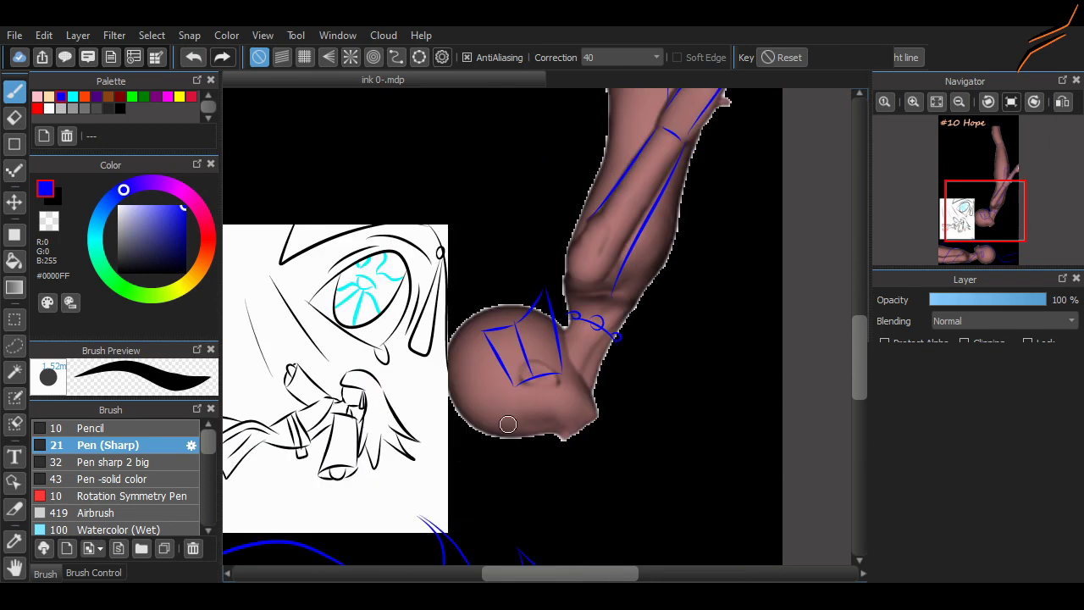
left_click_drag(474, 428, 474, 305)
scroll(846, 346, "down", 5)
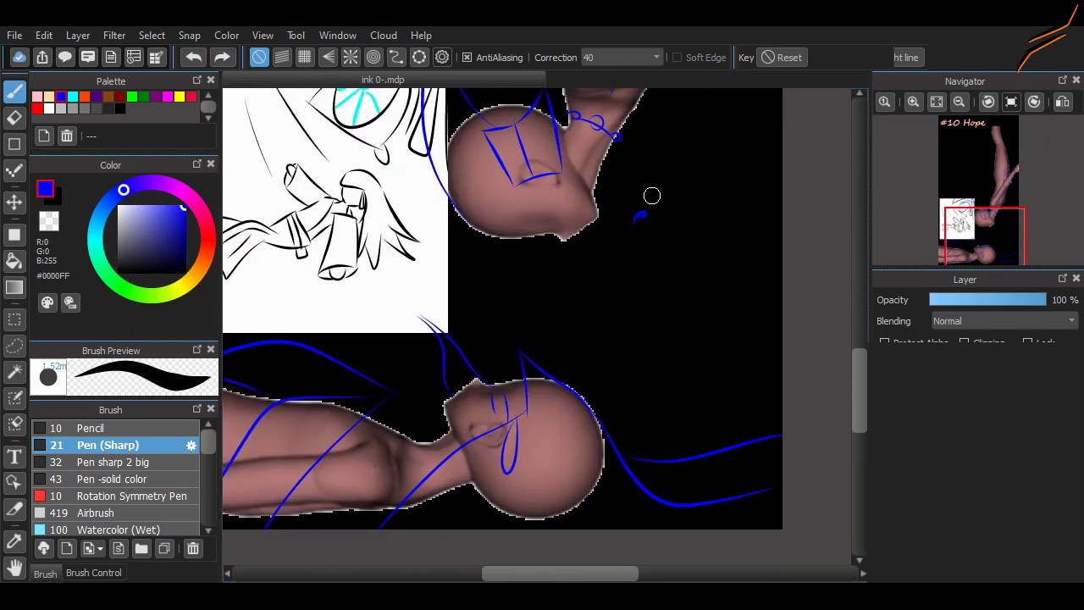
Sketch collar and sleeve lines around the lying figure's neck, shoulder and arm, and a hair strand across its head.
scroll(660, 560, "left", 2)
left_click_drag(487, 439, 483, 504)
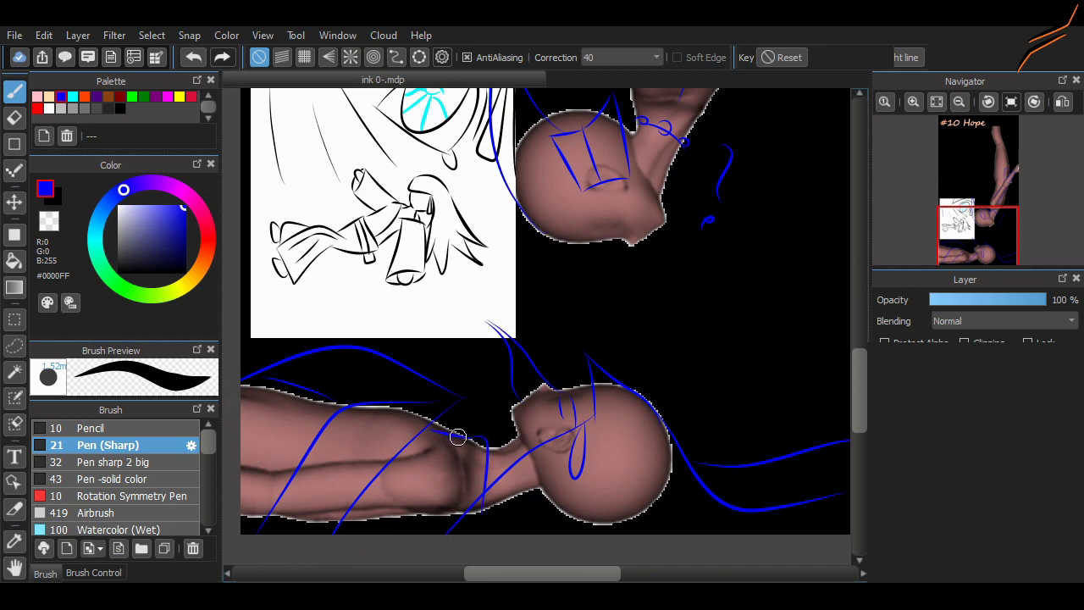
mouse_move(453, 435)
left_mouse_down()
mouse_move(453, 473)
mouse_move(426, 446)
left_mouse_up()
scroll(477, 511, "right", 3)
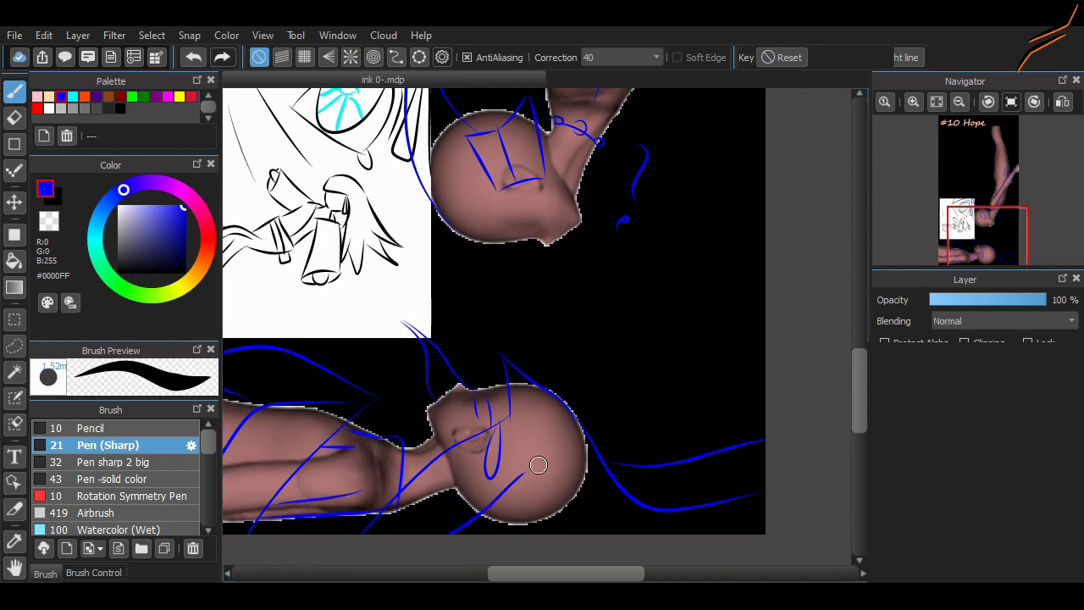
Sketch a column of small bubble-like curls between the two figures and delete the white reference sketch.
scroll(524, 515, "up", 4)
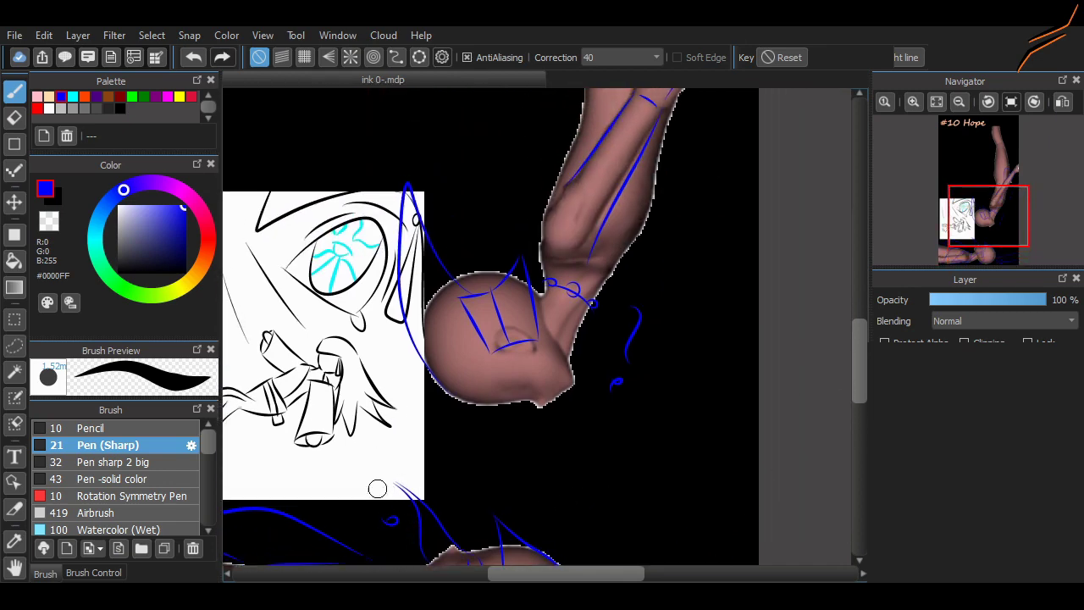
key("Delete")
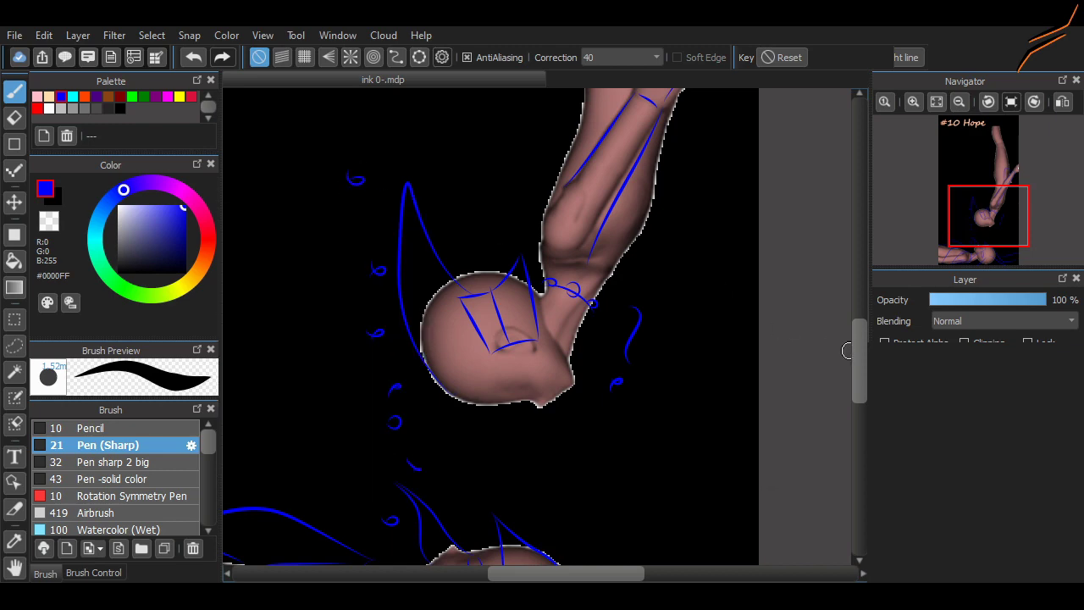
Sketch the wide sleeve opening at the upper figure's wrist and blue outlines down both sides of its body.
scroll(847, 350, "down", 3)
scroll(847, 351, "up", 8)
scroll(847, 350, "down", 2)
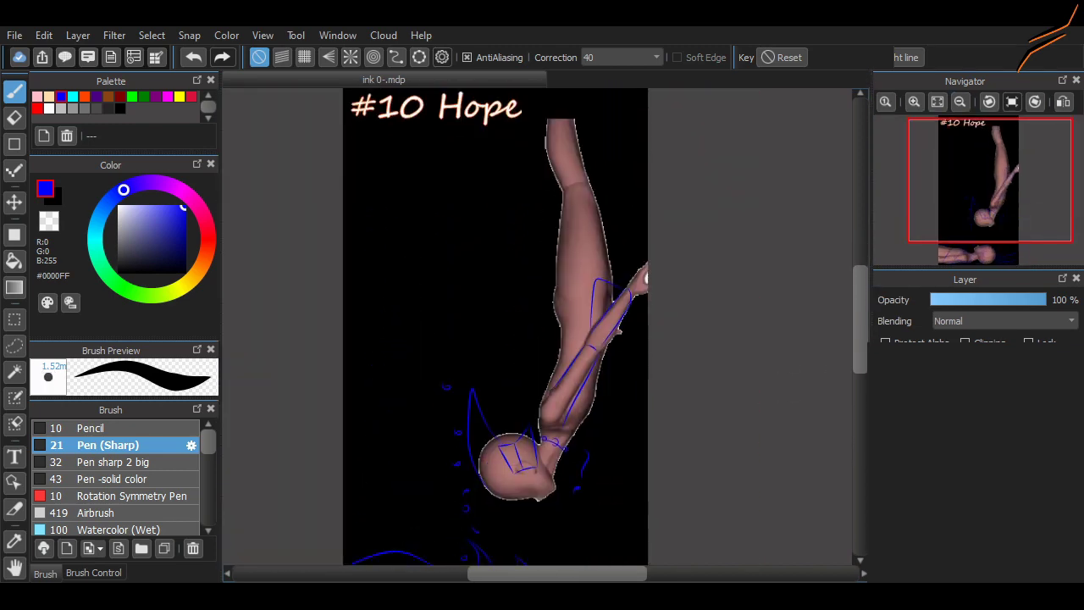
scroll(576, 340, "up", 3)
left_click(659, 435, "alt")
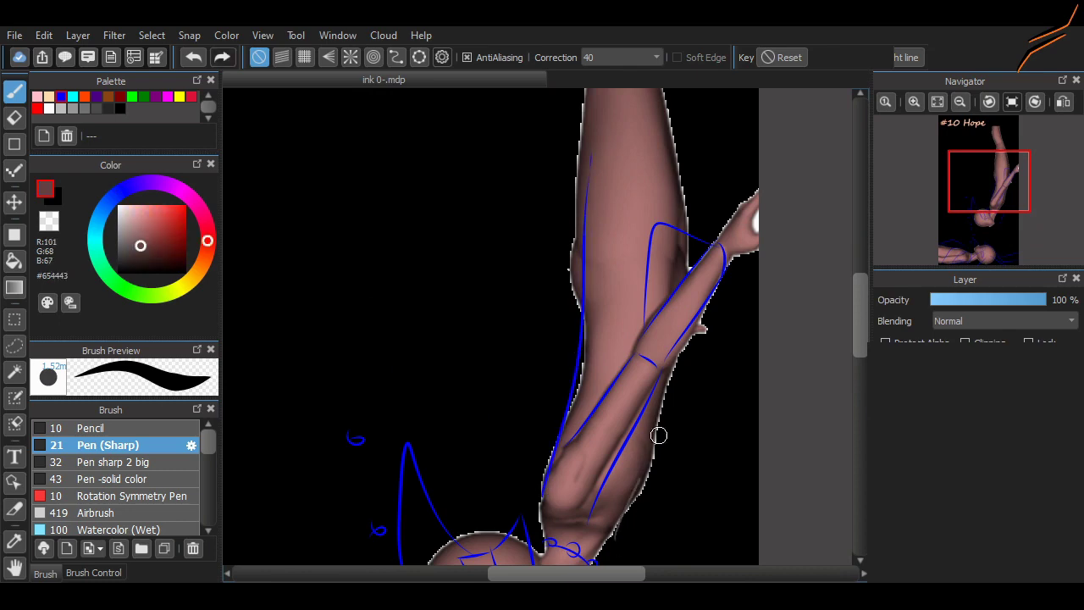
left_click(661, 364, "alt")
left_click_drag(675, 119, 677, 305)
Sketch lines along the upper figure's legs and a pointed flap of cloth extending from its back.
scroll(675, 408, "up", 5)
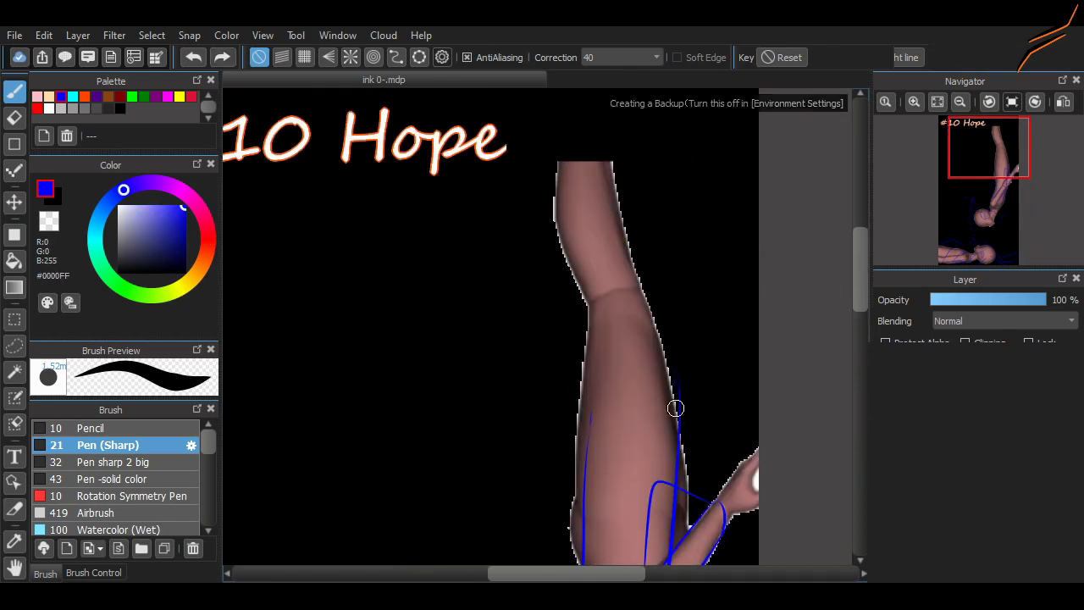
left_click_drag(583, 433, 624, 150)
scroll(817, 319, "down", 5)
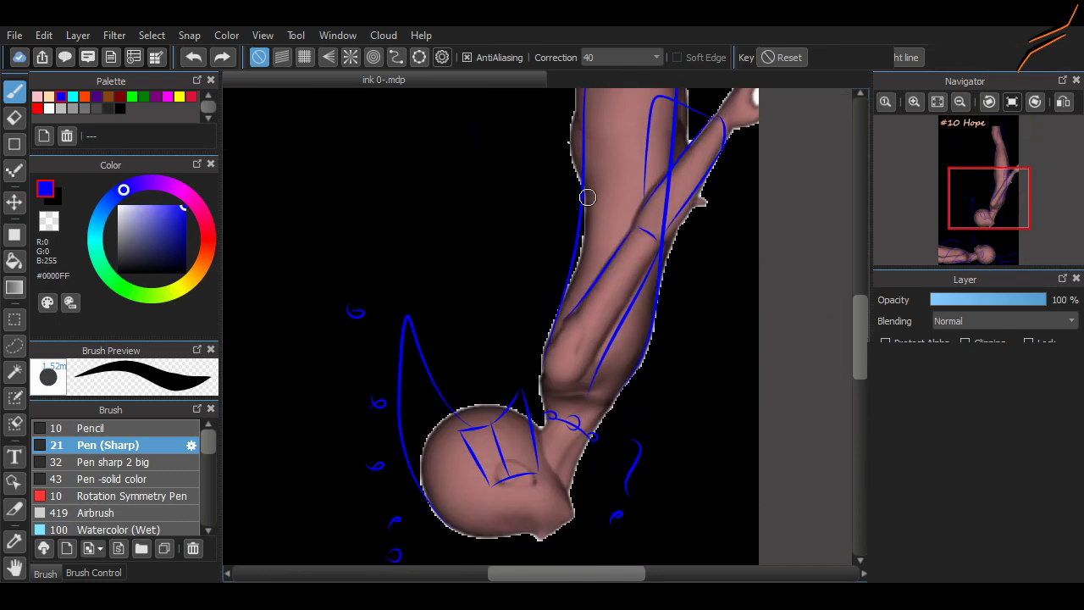
left_click_drag(588, 197, 555, 312)
scroll(499, 175, "down", 5)
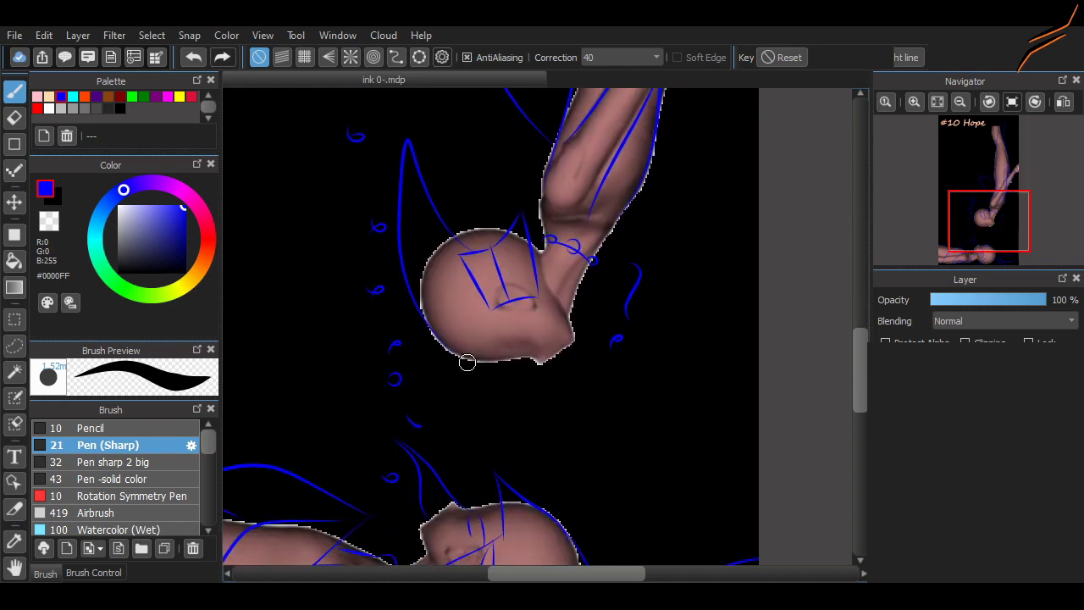
mouse_move(465, 356)
left_mouse_down()
mouse_move(540, 362)
mouse_move(573, 333)
left_mouse_up()
Sketch a round pendant beside the lower end of the upper figure's necklace.
scroll(550, 326, "down", 8)
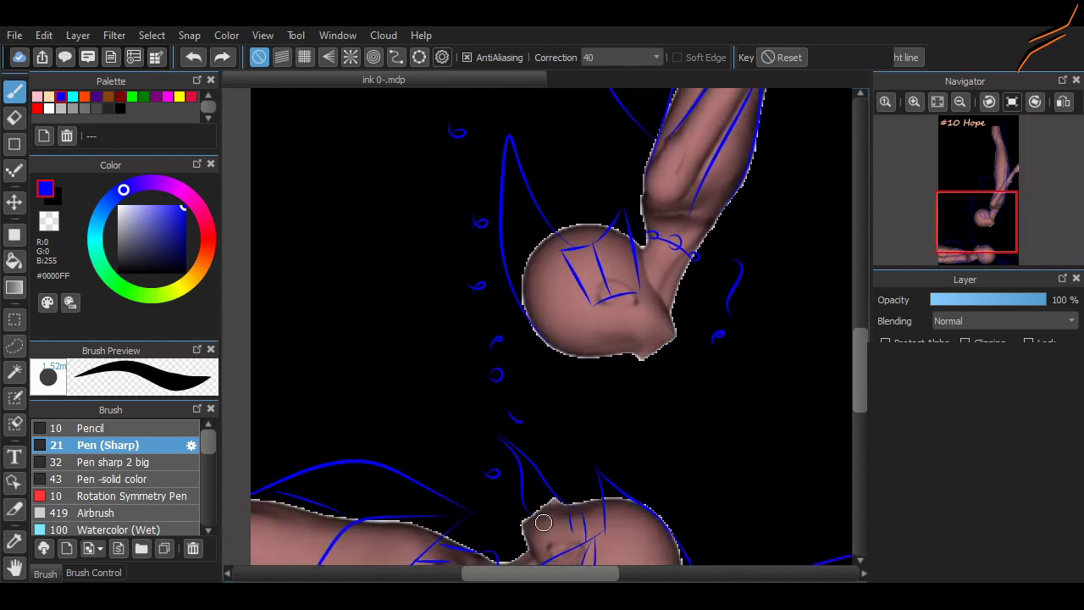
scroll(550, 326, "up", 18)
scroll(550, 327, "down", 10)
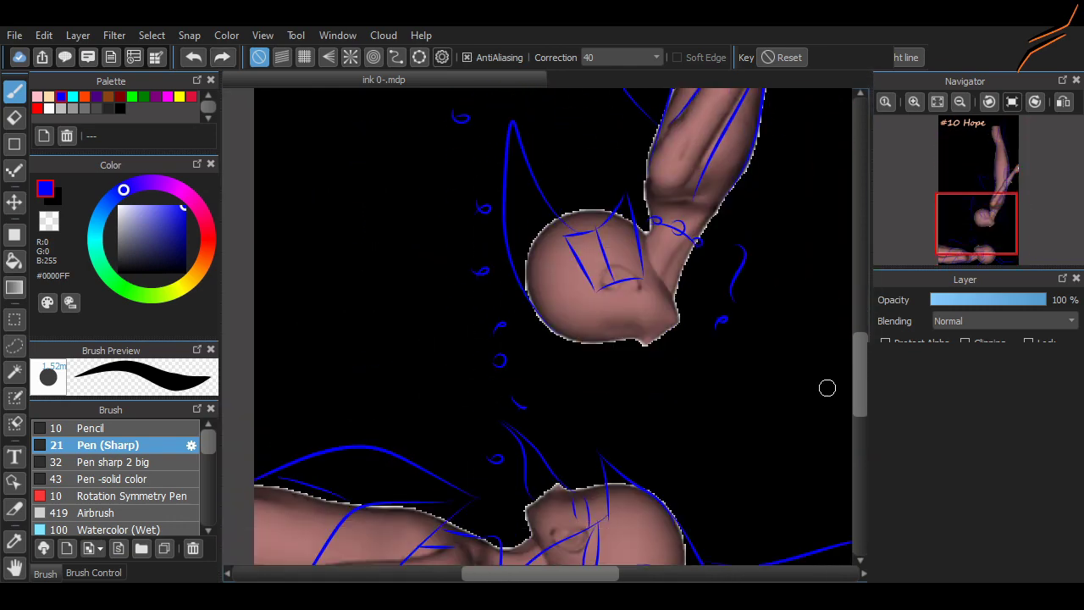
scroll(828, 388, "down", 4)
scroll(827, 388, "down", 5, "ctrl")
scroll(593, 443, "up", 5, "ctrl")
scroll(593, 443, "down", 1, "ctrl")
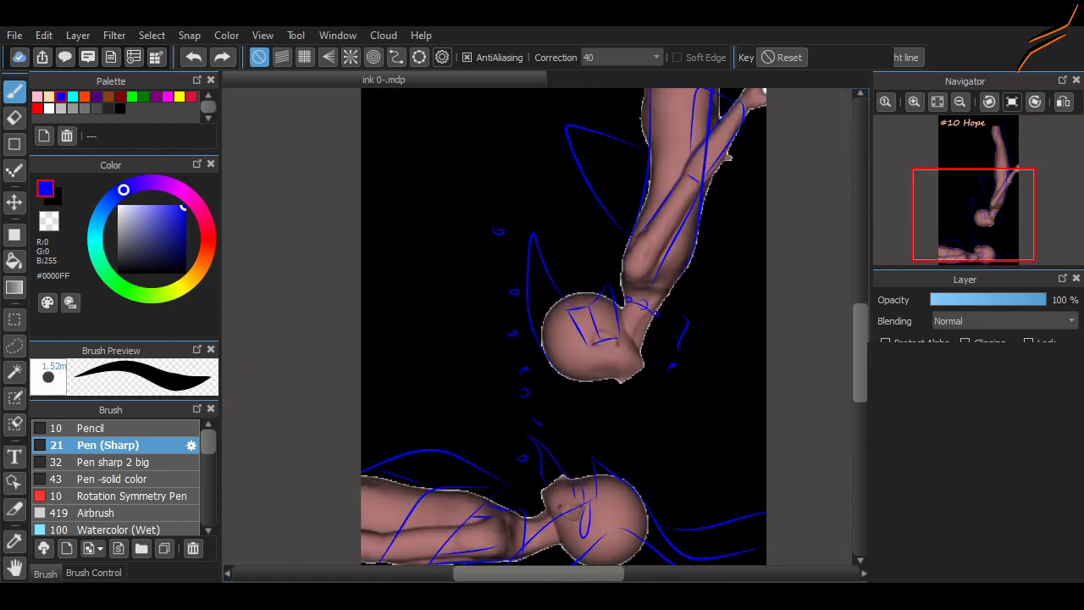
scroll(598, 547, "right", 3)
scroll(542, 317, "up", 3, "ctrl")
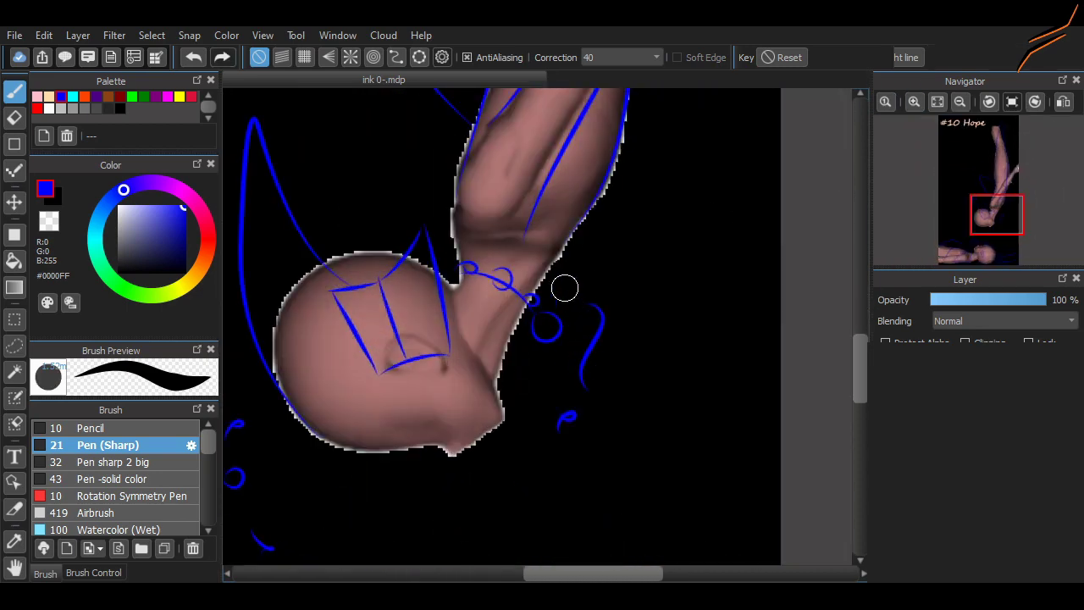
Rotate the canvas so the upper figure's head is upright, sketch its eye, and reset the rotation to 0 degrees.
key("ctrl+alt+Left")
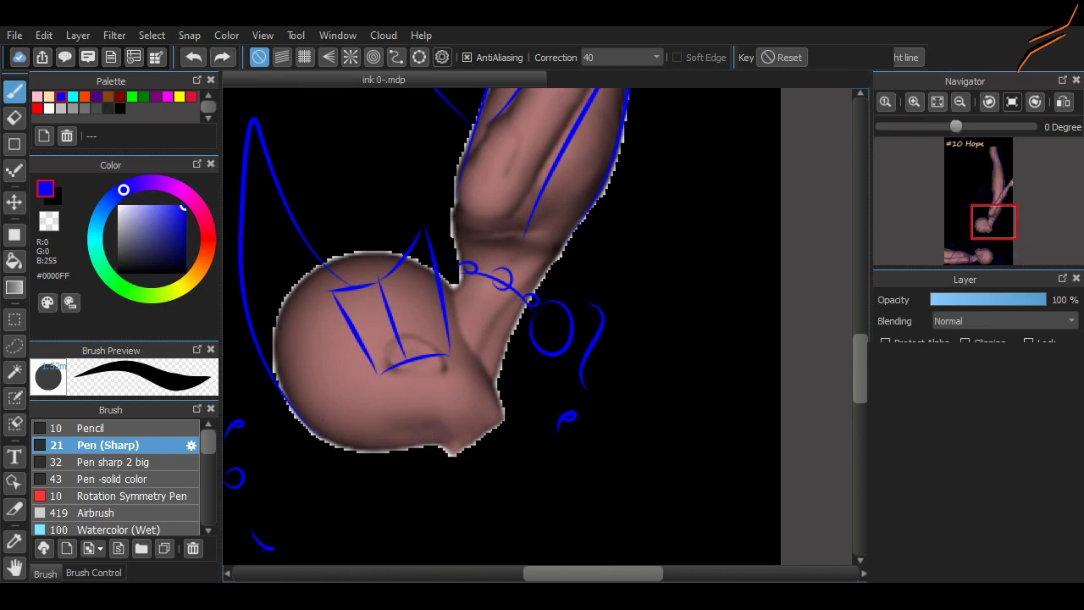
key("ctrl+alt+Up")
mouse_move(421, 204)
left_mouse_down()
mouse_move(467, 196)
mouse_move(440, 227)
mouse_move(466, 225)
left_mouse_up()
mouse_move(530, 296)
left_mouse_down()
mouse_move(571, 291)
mouse_move(559, 255)
left_mouse_up()
key("ctrl+z")
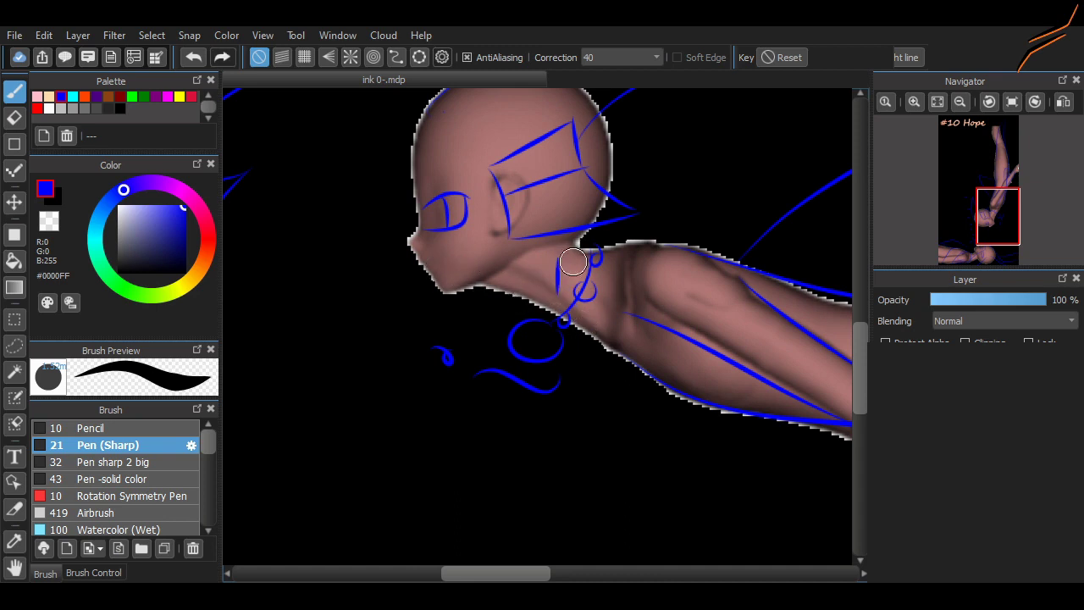
left_click_drag(565, 320, 600, 254)
scroll(762, 312, "up", 4)
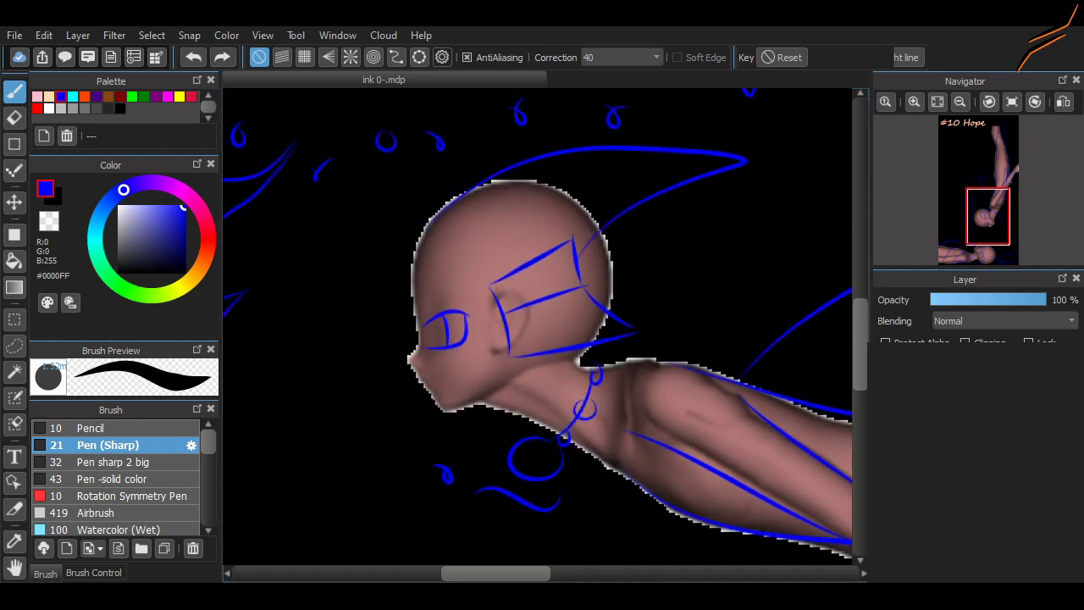
key("ctrl+alt+0")
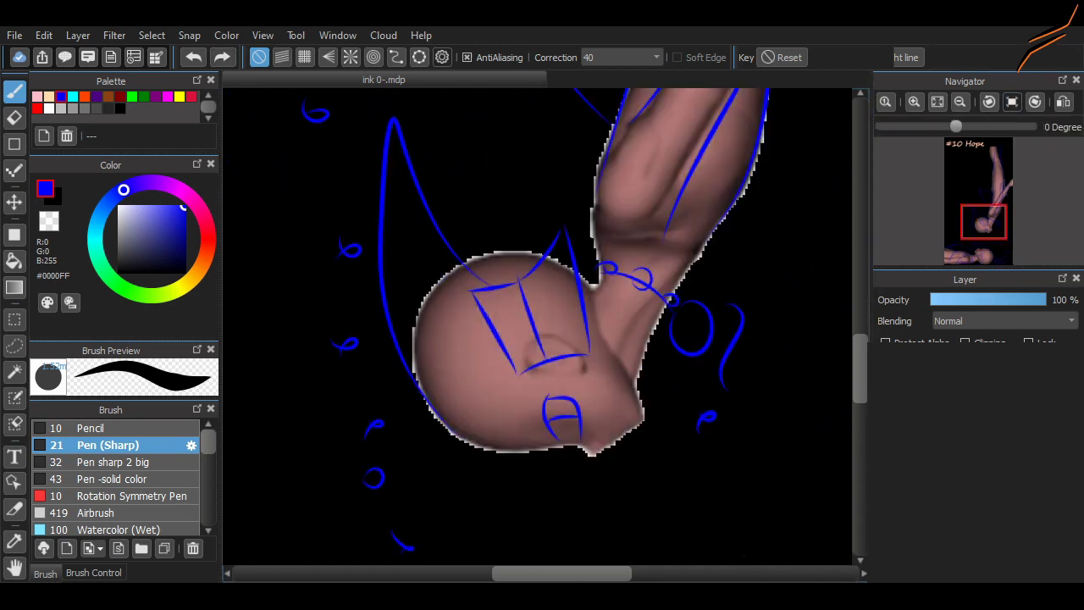
key("ctrl+0")
scroll(593, 338, "up", 3)
scroll(602, 525, "up", 4)
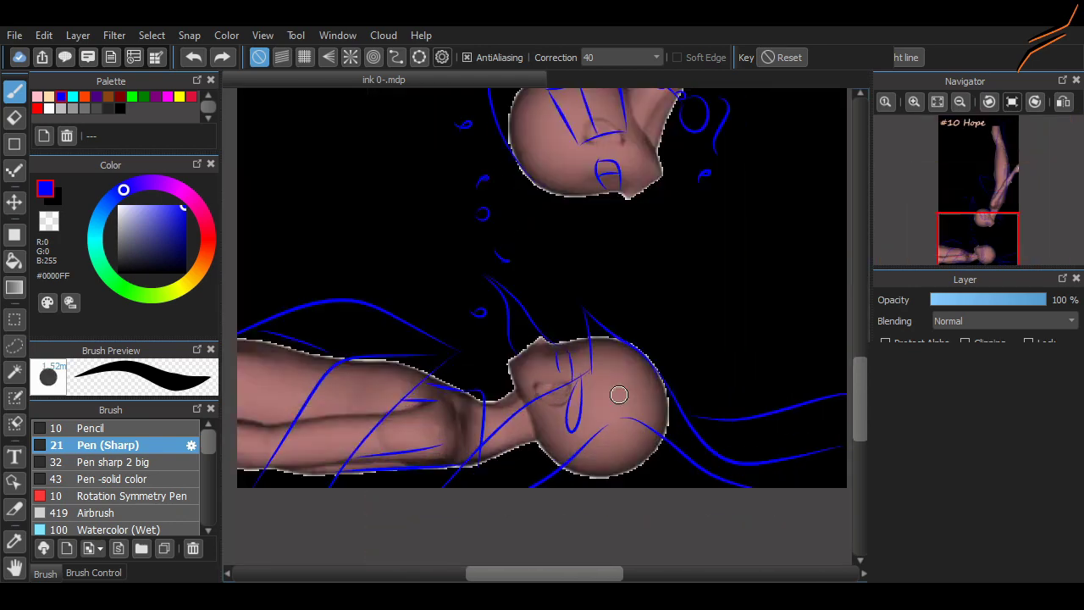
Sketch a narrow double-line band across the lower figure's head and a pointed flap extending from it toward the crown.
left_click_drag(651, 292, 630, 375)
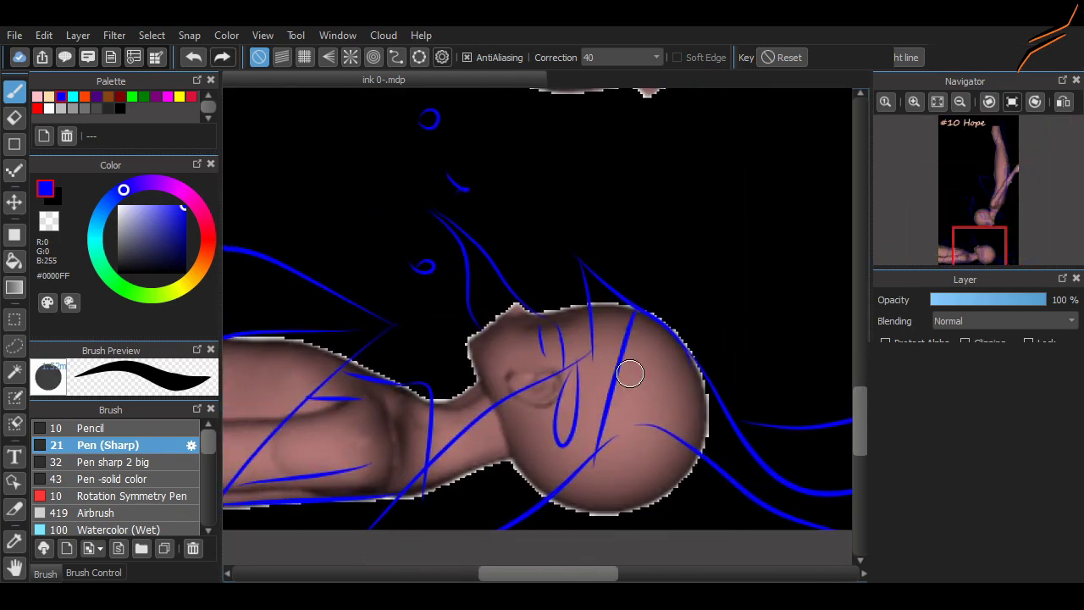
key("ctrl+z")
left_click_drag(639, 327, 600, 500)
left_click_drag(640, 326, 689, 395)
key("ctrl+z")
left_click_drag(645, 315, 604, 505)
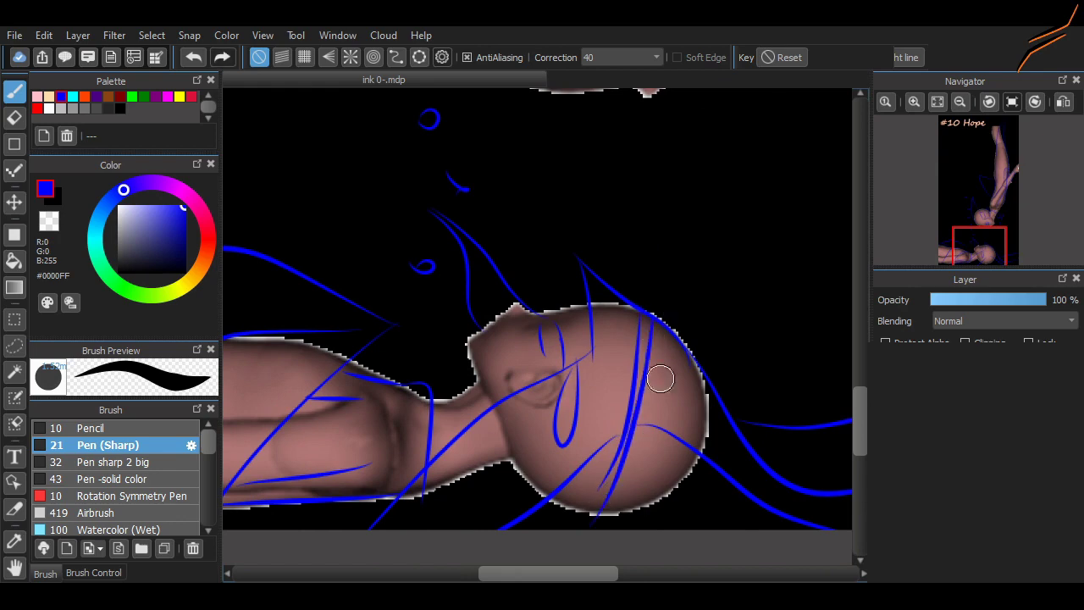
key("ctrl+z")
mouse_move(657, 337)
left_mouse_down()
mouse_move(693, 399)
mouse_move(696, 388)
mouse_move(644, 398)
left_mouse_up()
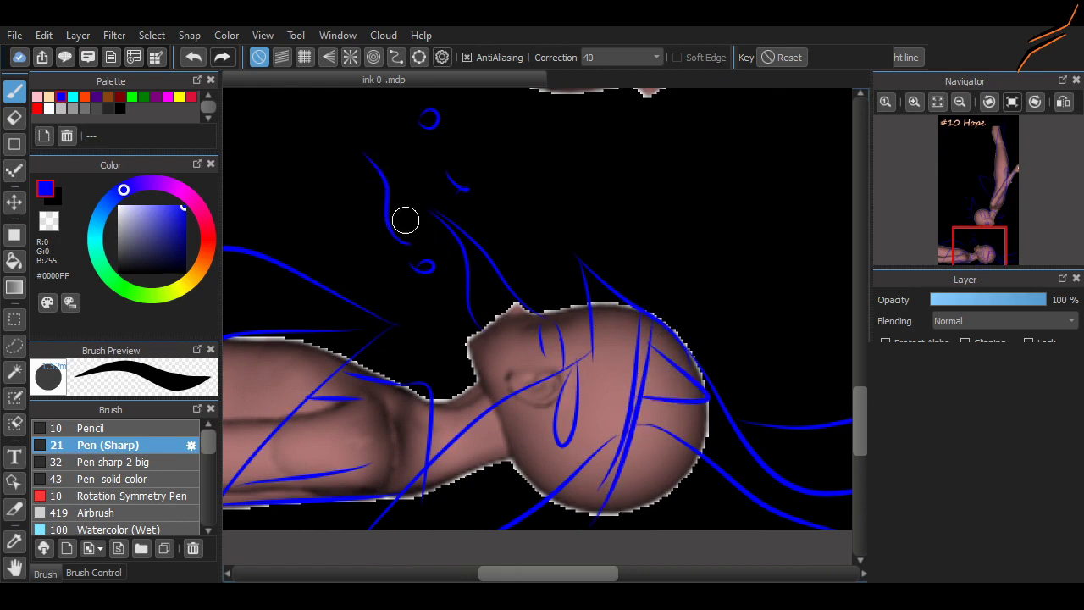
Sketch a small tapering creature with an ear and two dot eyes between the figures, with splash strokes and dots above it.
left_click_drag(349, 133, 412, 154)
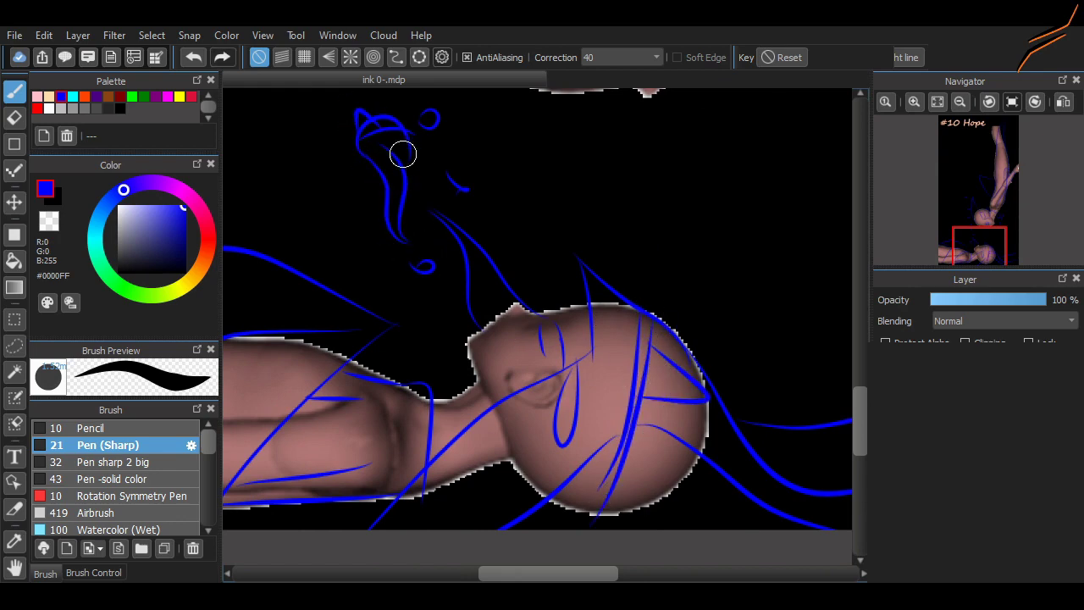
scroll(402, 153, "up", 5)
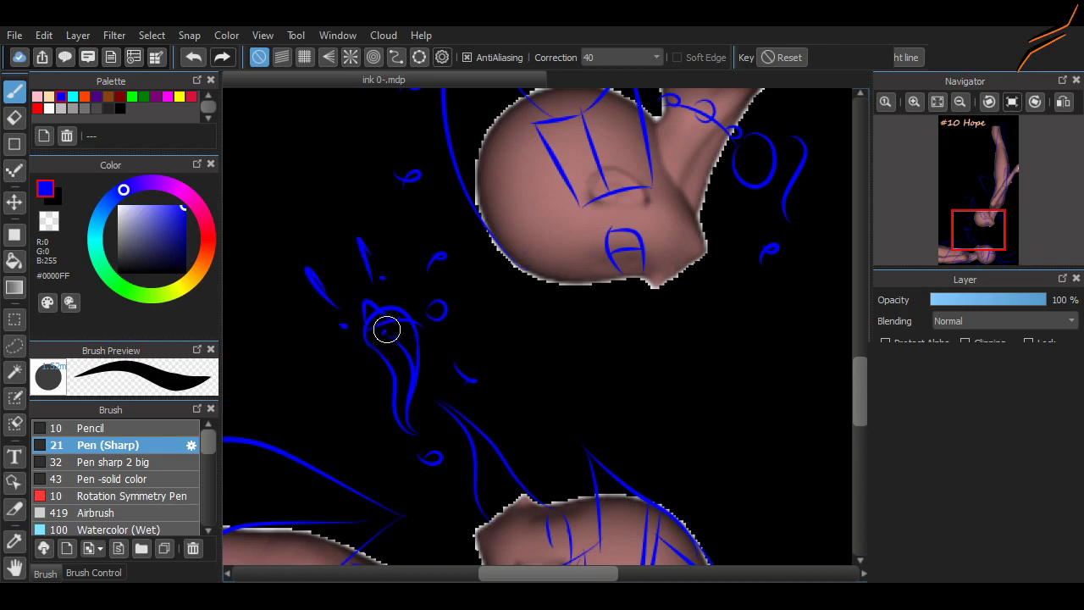
scroll(821, 369, "down", 9)
scroll(826, 372, "up", 20)
scroll(834, 378, "down", 20)
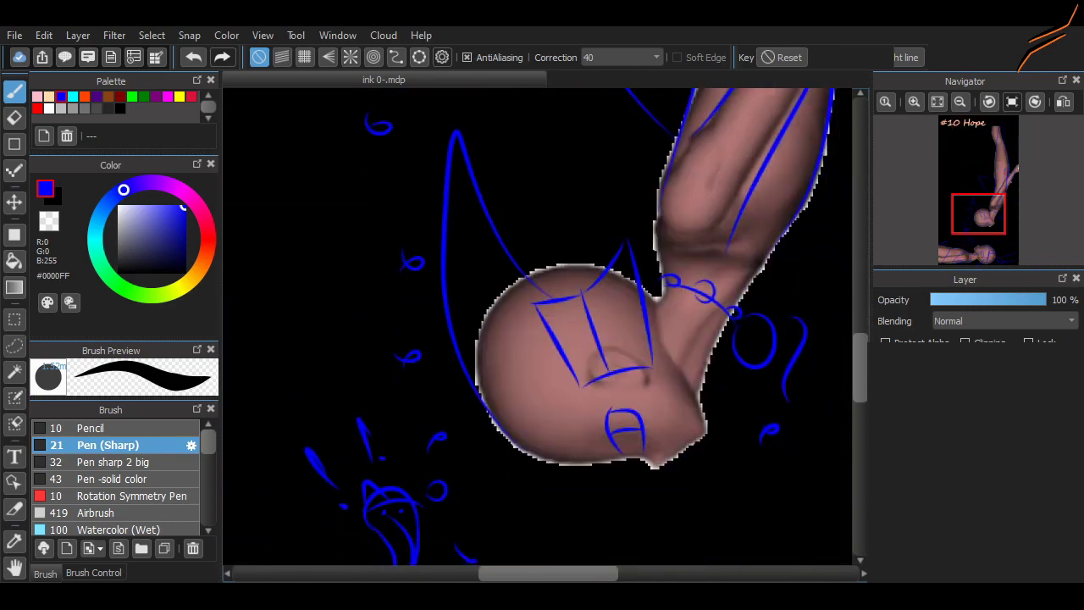
Sketch a curved outline along the underside of the upper figure's face and loose strands running between the two heads.
scroll(842, 384, "right", 3)
mouse_move(416, 285)
left_mouse_down()
mouse_move(568, 251)
mouse_move(575, 334)
mouse_move(594, 392)
mouse_move(602, 385)
mouse_move(413, 286)
left_mouse_up()
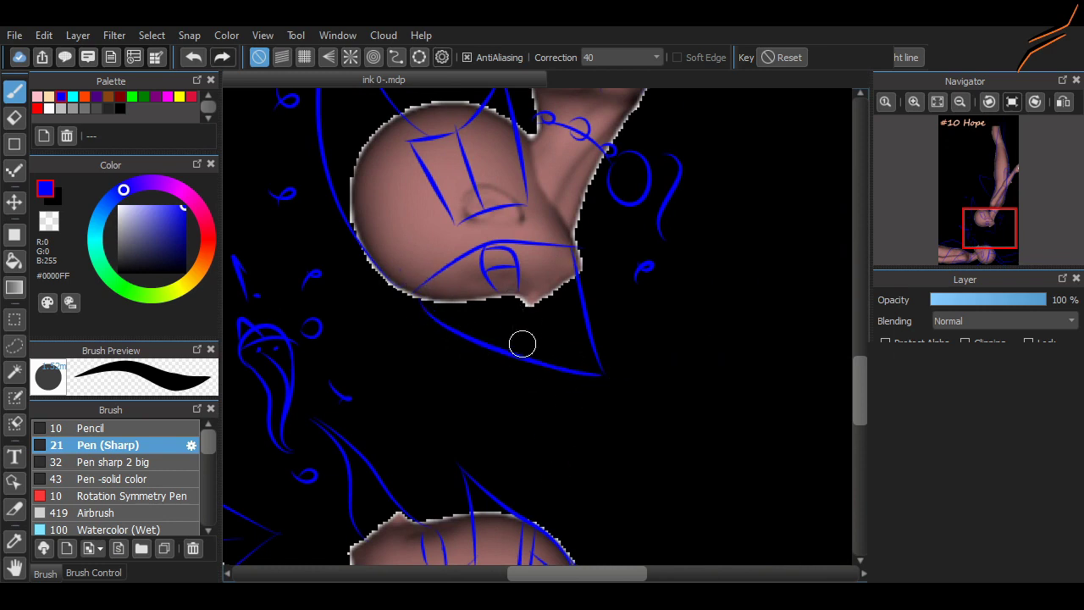
key("ctrl+z")
mouse_move(582, 270)
left_mouse_down()
mouse_move(517, 292)
mouse_move(564, 308)
mouse_move(535, 313)
mouse_move(381, 267)
mouse_move(436, 300)
mouse_move(542, 303)
left_mouse_up()
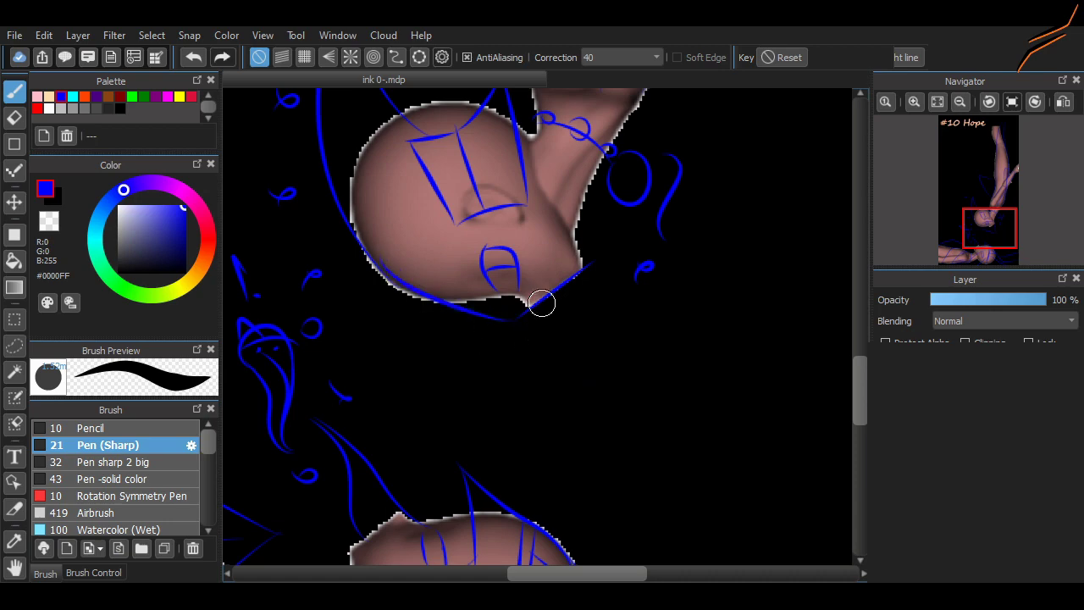
scroll(661, 391, "down", 5)
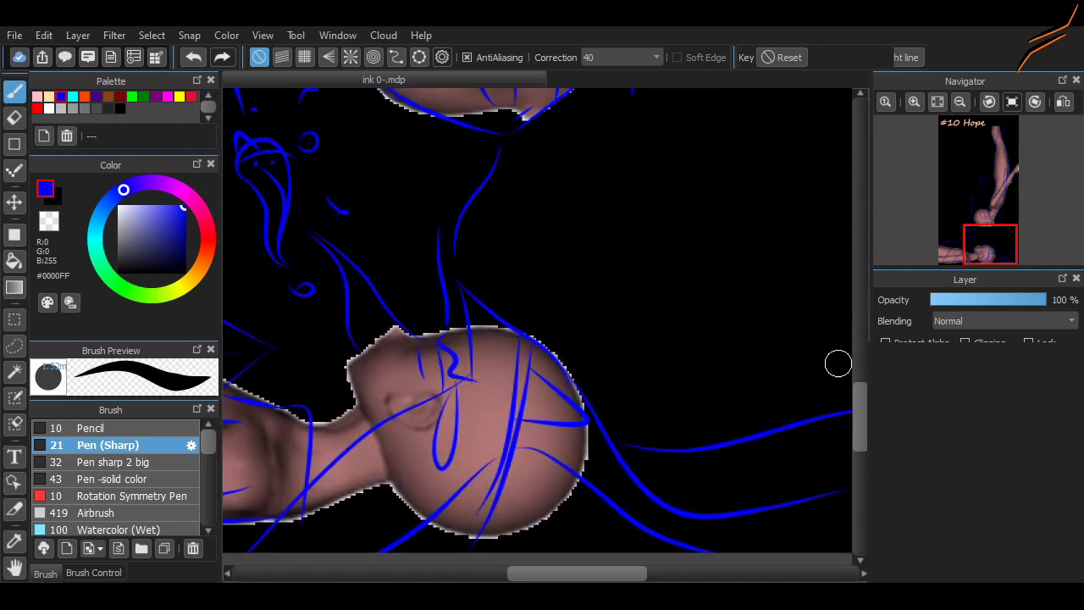
Sketch a curved line at the upper figure's hand and an S-shaped mark beside its mouth.
scroll(838, 363, "up", 5)
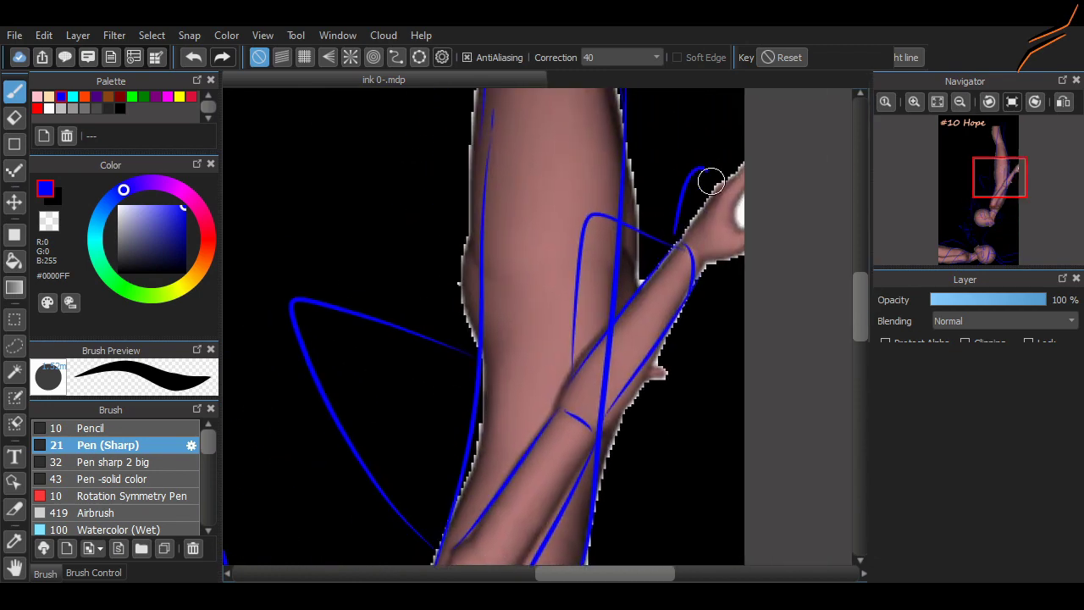
scroll(757, 315, "up", 3)
scroll(830, 246, "down", 6)
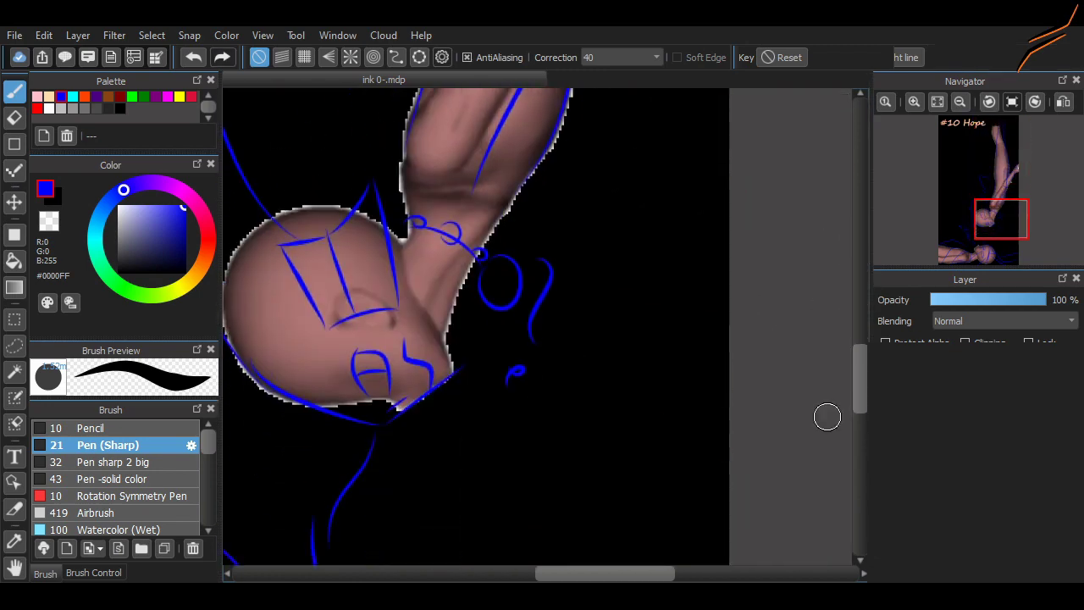
Sketch a long, narrow strand with a rounded end across the upper figure's head, beside its bangs.
scroll(828, 417, "left", 4)
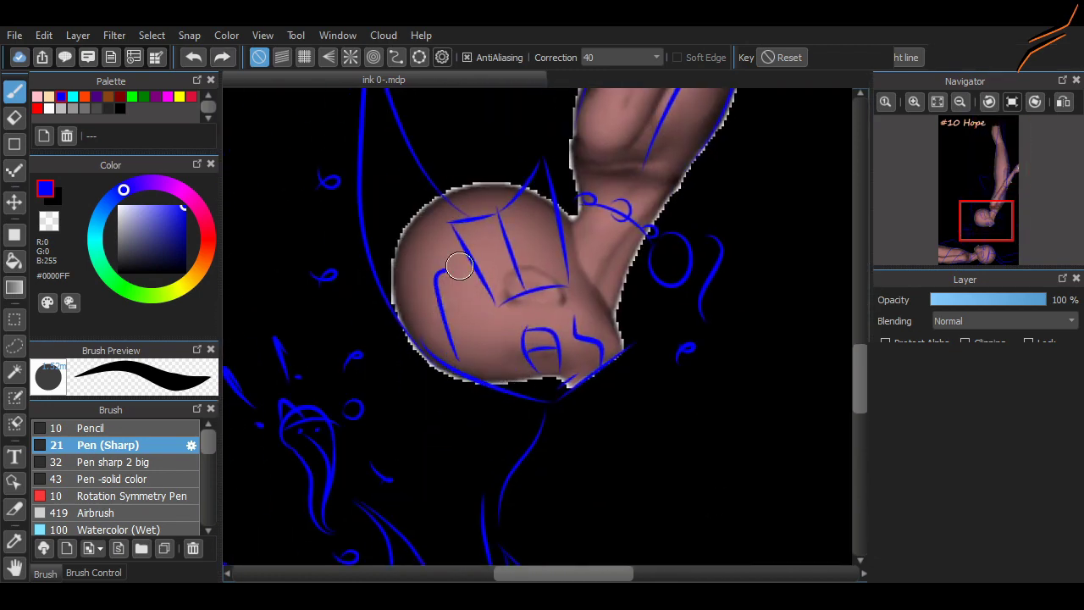
scroll(838, 368, "down", 3)
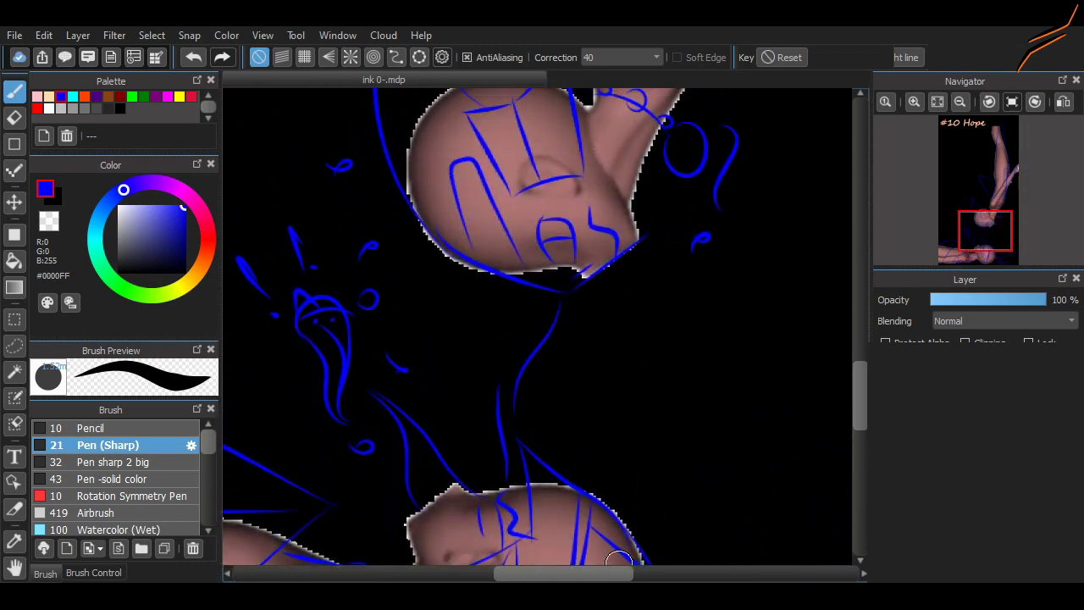
scroll(801, 357, "left", 2)
scroll(820, 358, "down", 3)
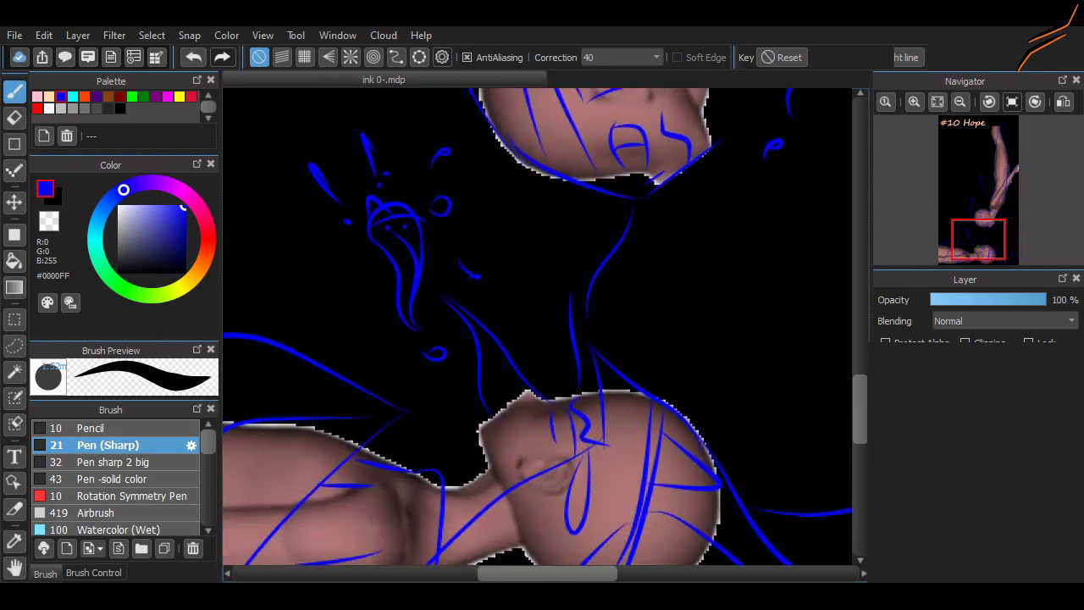
Sketch small loops along the pointed shape rising from the lower figure's face, and a short curve near its mouth.
scroll(834, 339, "up", 10)
scroll(666, 258, "down", 5)
scroll(526, 449, "up", 1)
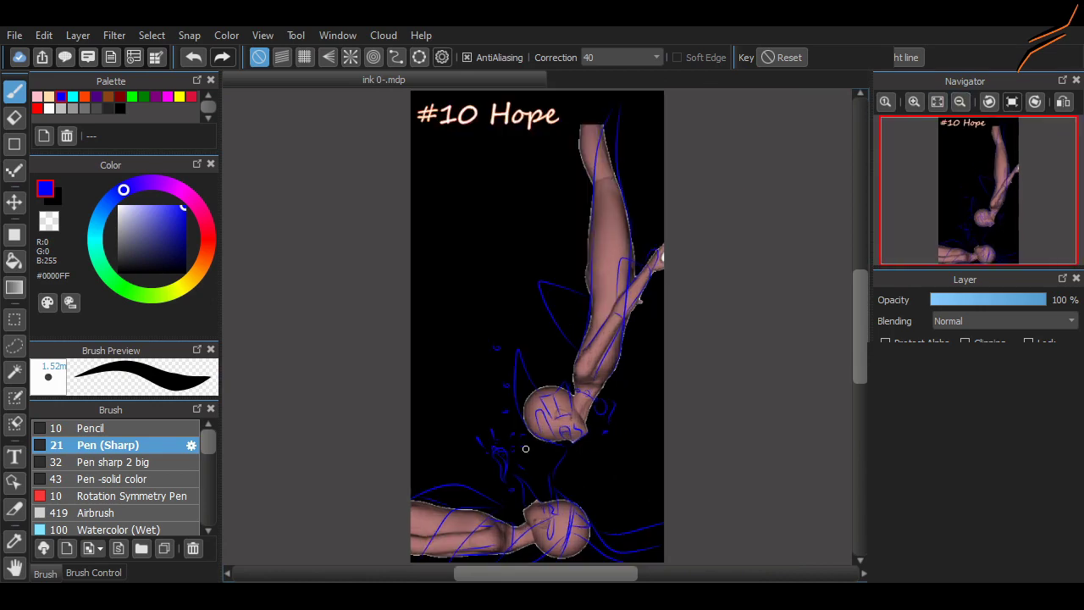
scroll(531, 529, "up", 5)
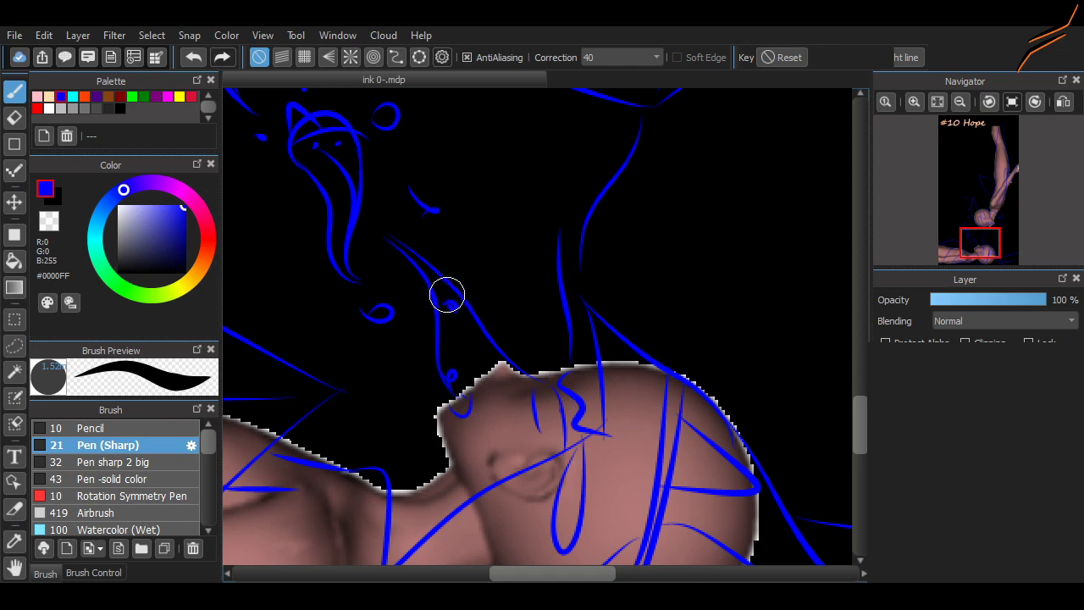
scroll(446, 293, "down", 2)
scroll(446, 293, "up", 4)
scroll(501, 406, "down", 3)
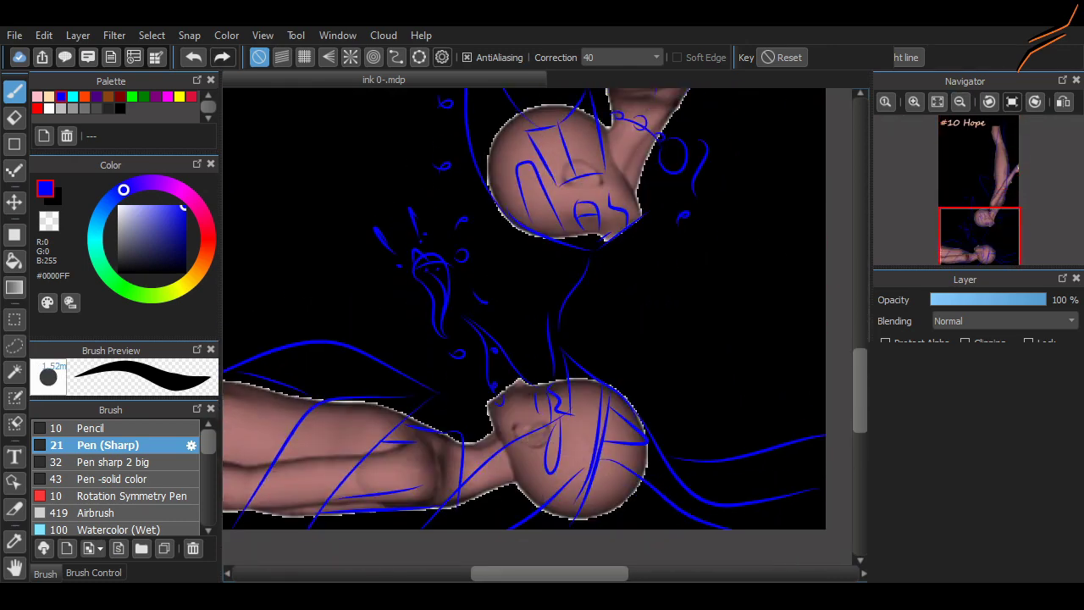
Sketch a # mark on the lower figure's cheek and small collar curves across its shoulder and neck.
scroll(501, 407, "up", 3)
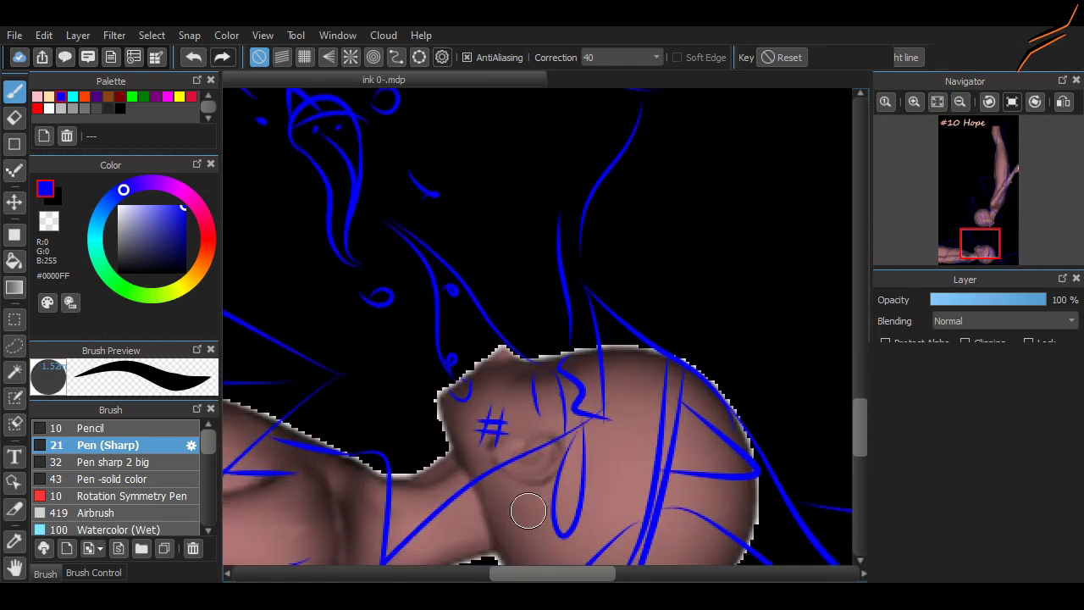
left_click_drag(290, 419, 370, 447)
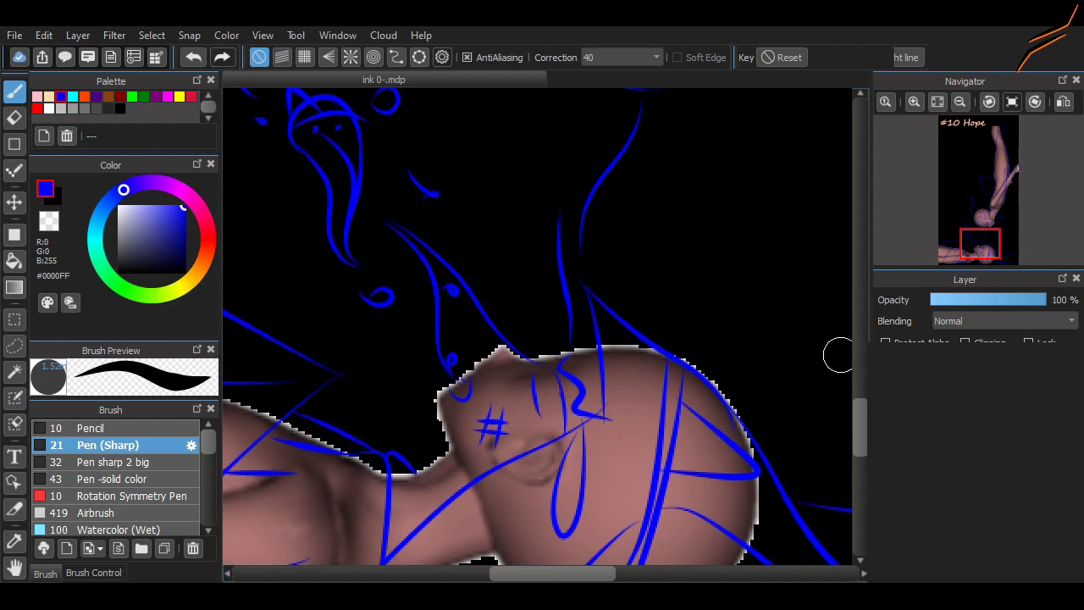
scroll(826, 330, "down", 2)
scroll(636, 363, "up", 4)
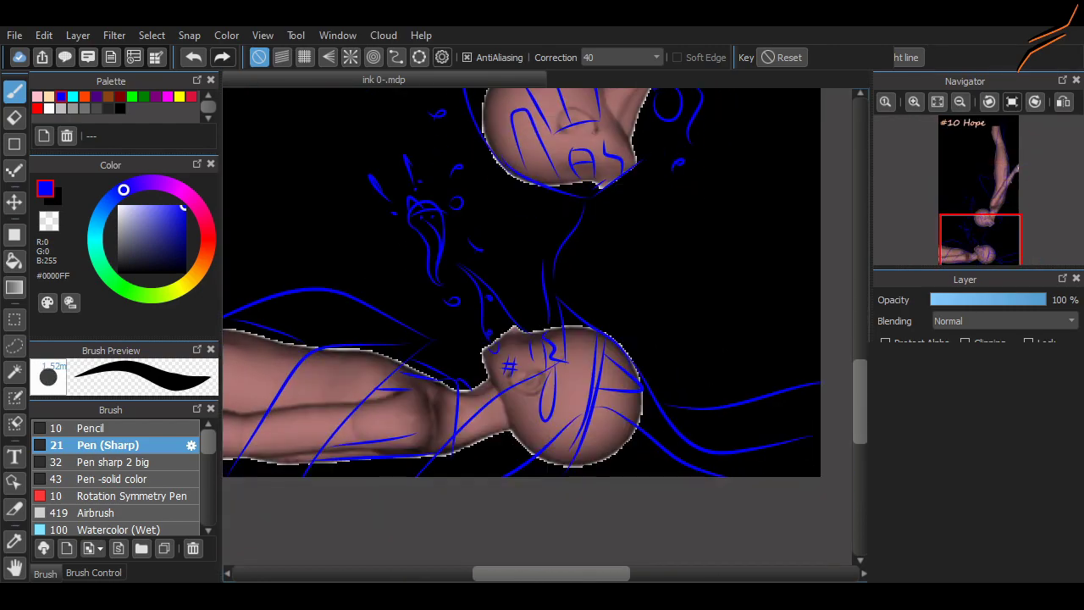
scroll(542, 331, "down", 3)
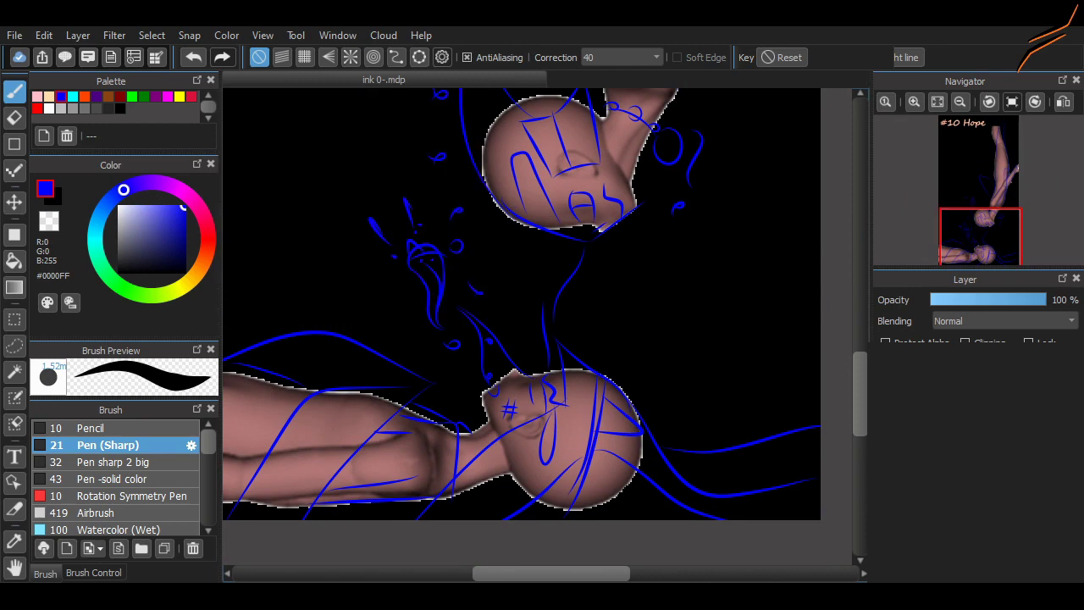
Sketch a tapered, flat-ended outline around the long loop on the lower figure's head and erase part of the loop's rounded end.
scroll(542, 330, "up", 3)
mouse_move(552, 369)
left_mouse_down()
mouse_move(520, 472)
mouse_move(516, 455)
mouse_move(537, 478)
left_mouse_up()
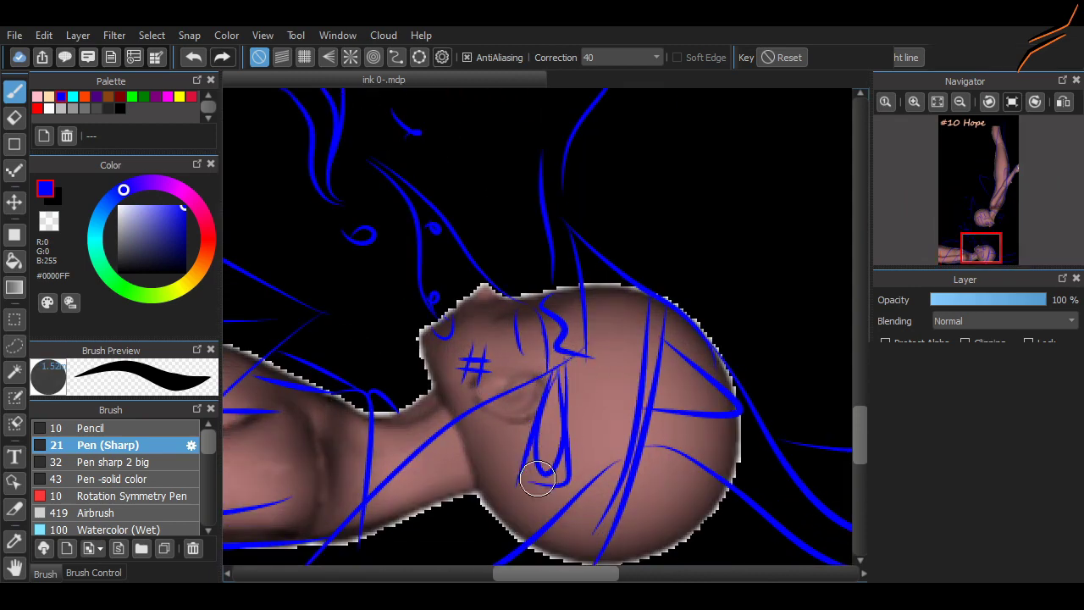
key("e")
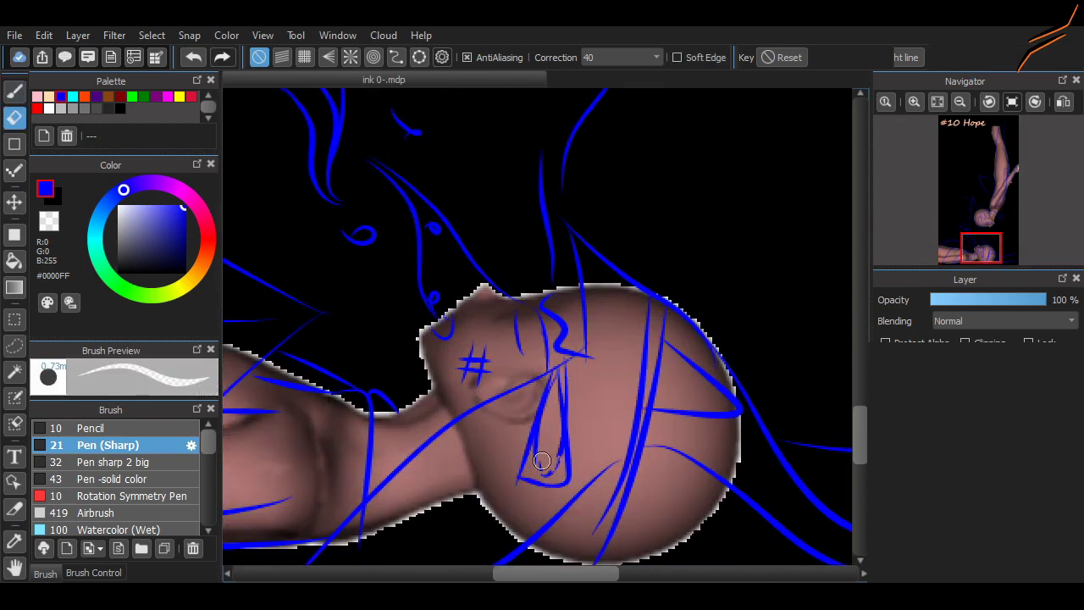
key("p")
Sketch a long loose line on each side of the upper figure's legs.
scroll(842, 408, "down", 2)
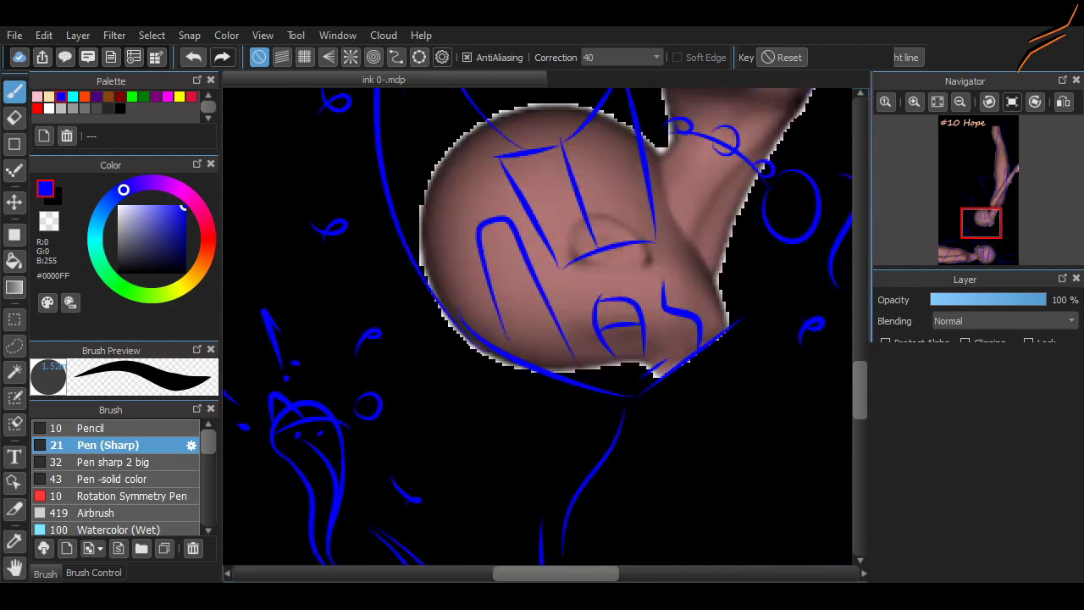
scroll(842, 408, "up", 2)
scroll(617, 353, "down", 2)
scroll(617, 353, "up", 2)
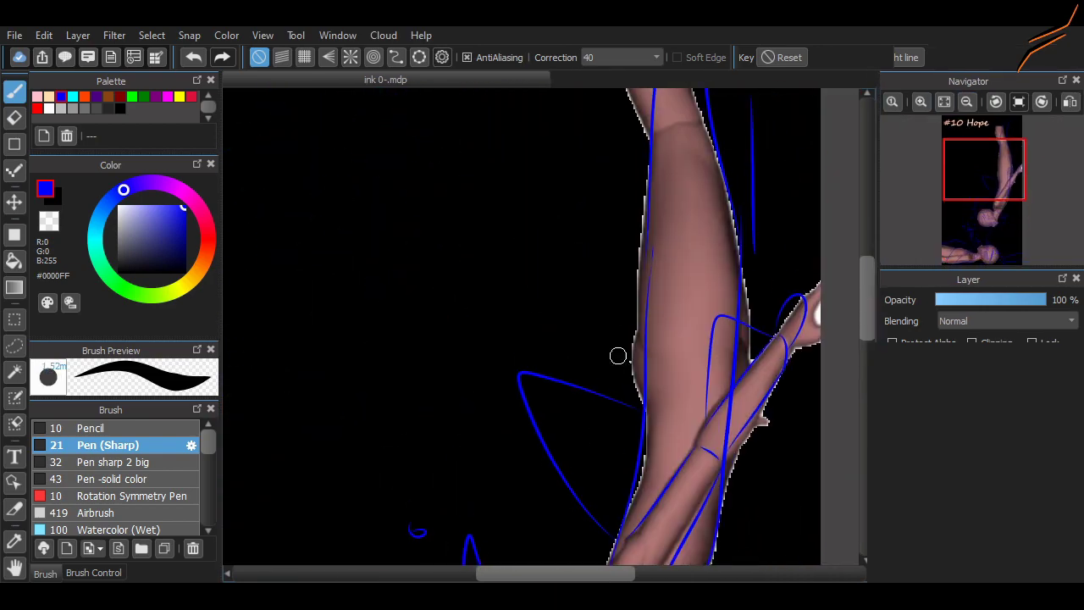
scroll(317, 396, "up", 5)
scroll(316, 395, "down", 1)
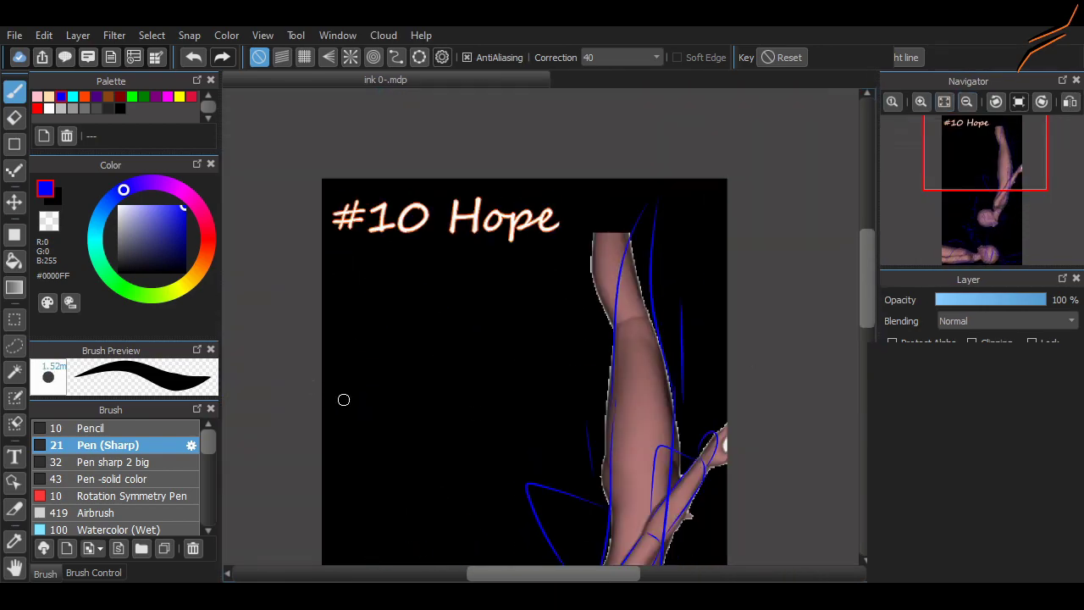
Sketch three simple fish shapes in the empty black area beside the upper figure, below the title.
scroll(519, 290, "down", 5)
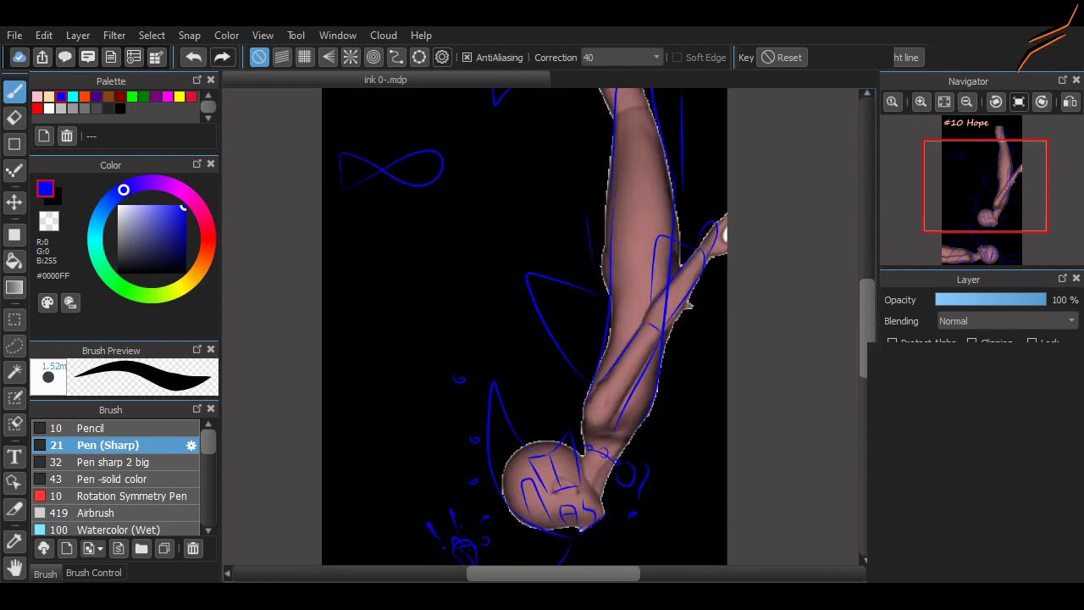
scroll(607, 293, "down", 5)
scroll(606, 293, "up", 8)
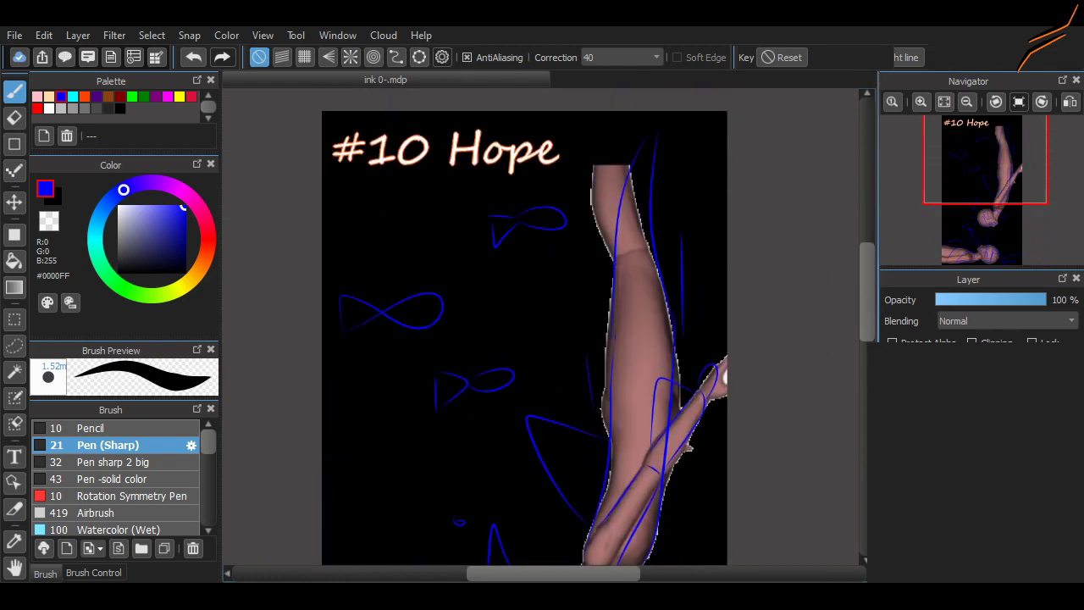
scroll(818, 376, "down", 5)
scroll(640, 451, "down", 1)
scroll(640, 451, "up", 2)
scroll(515, 387, "down", 3)
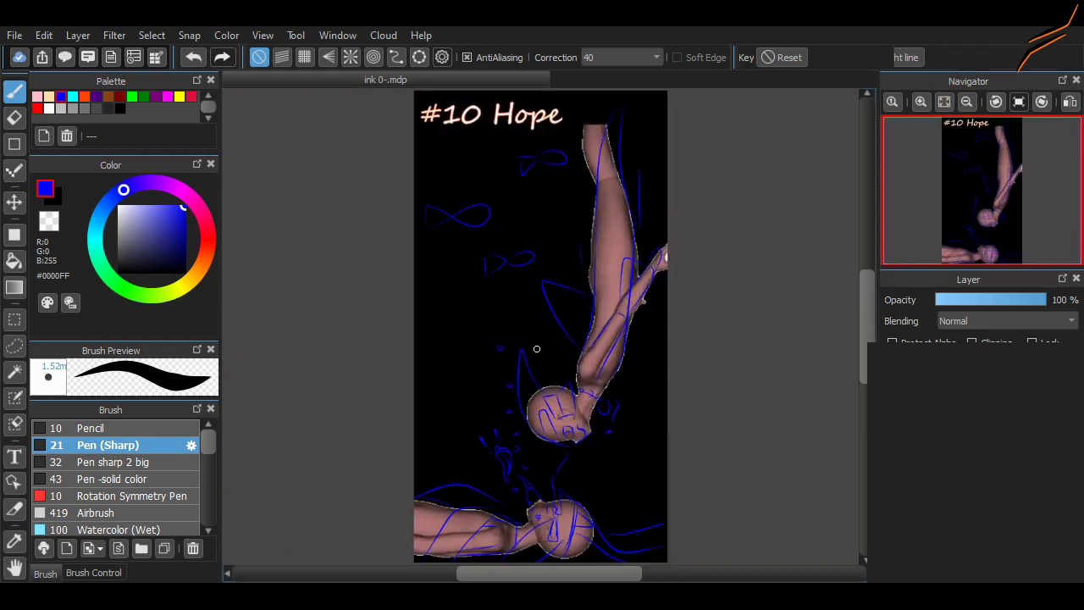
Erase the inner curve of the small creature floating between the two figures.
scroll(537, 347, "up", 5)
scroll(537, 346, "up", 3)
scroll(552, 92, "up", 3)
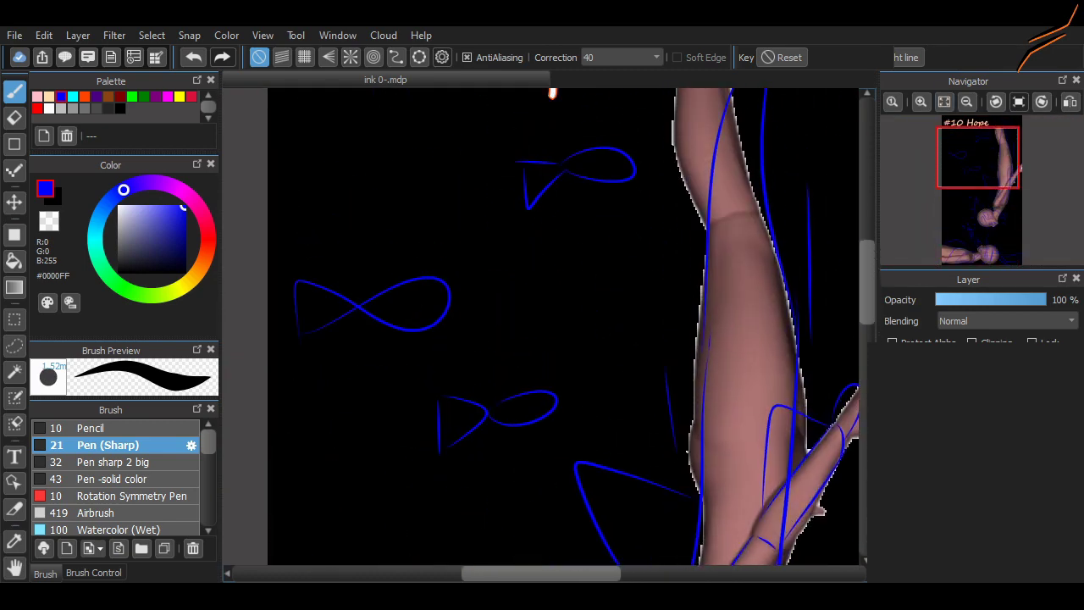
scroll(551, 93, "down", 8)
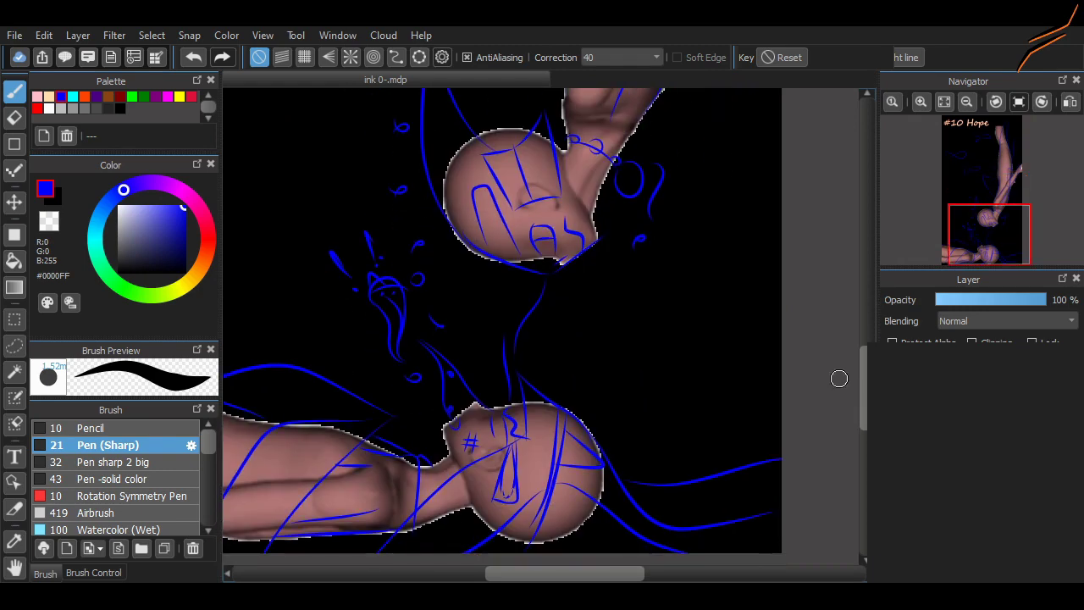
scroll(410, 388, "up", 2)
key("e")
left_click_drag(433, 268, 445, 287)
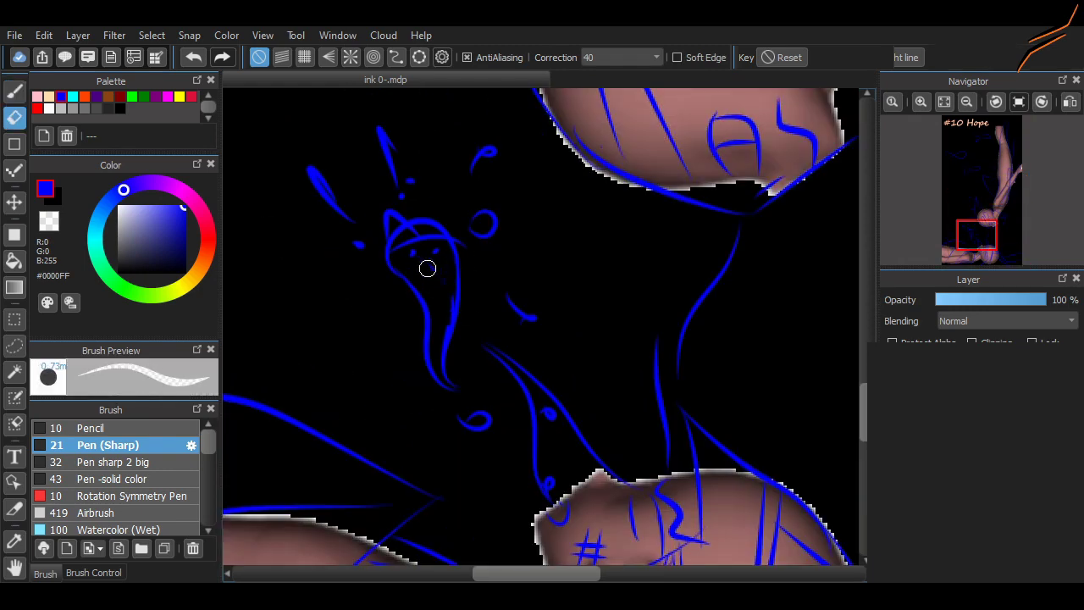
key("p")
key("ctrl+z")
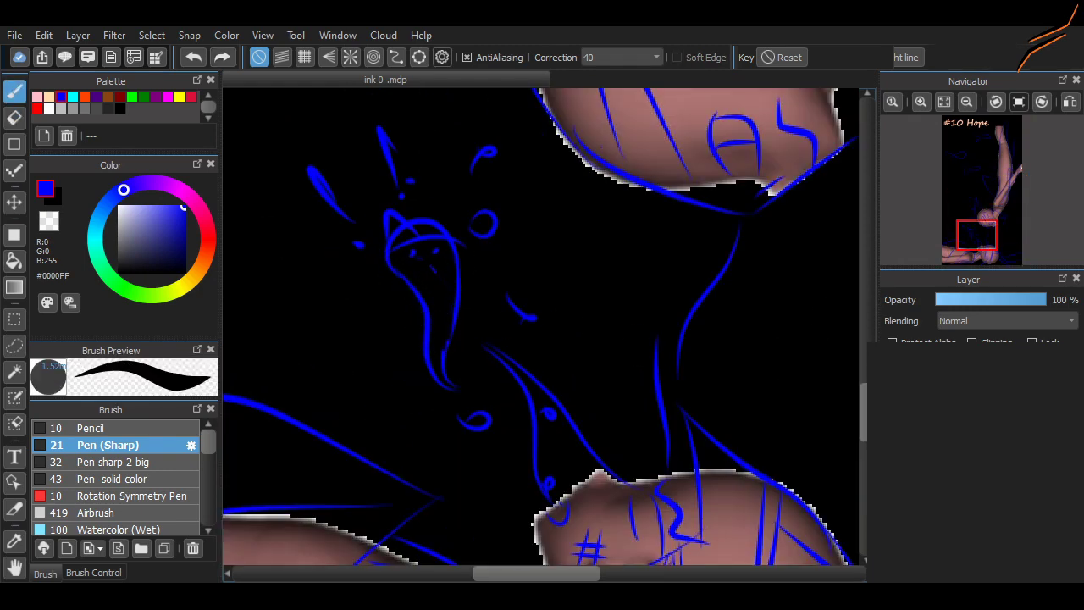
scroll(542, 326, "down", 5)
scroll(474, 279, "up", 2)
scroll(363, 302, "down", 1)
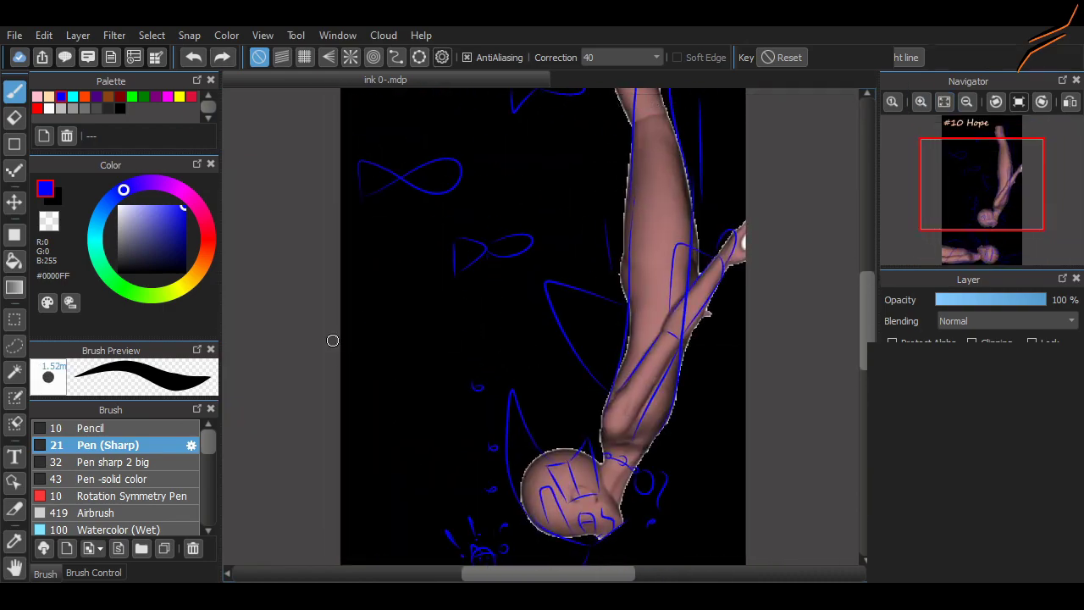
scroll(821, 380, "up", 3)
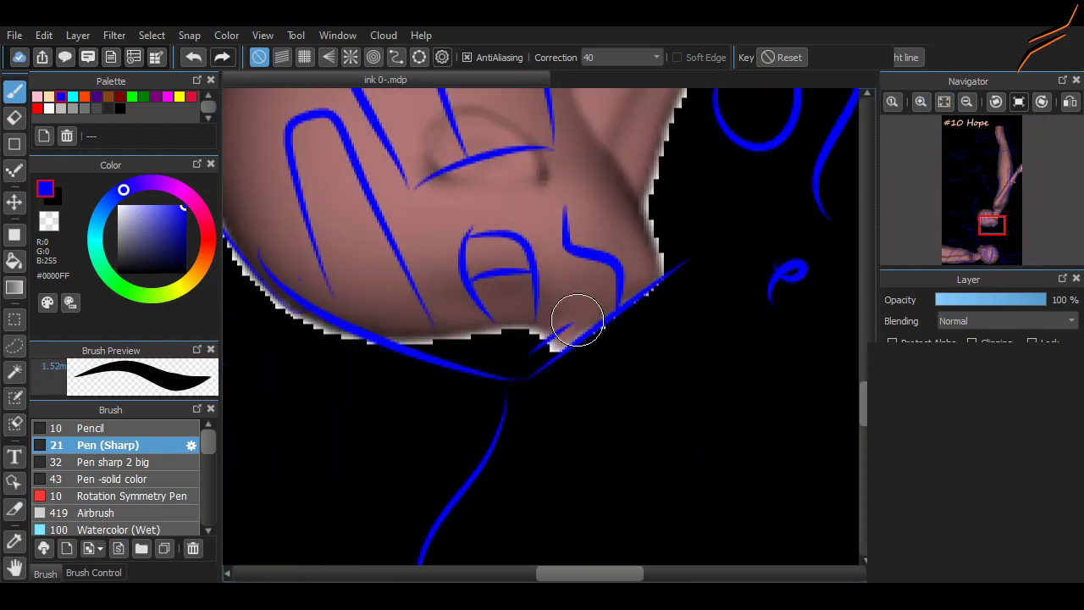
Fill the lower part of the upper figure's eye in blue and add a curved line beside it and a short stroke at the mouth's end.
mouse_move(484, 303)
left_mouse_down()
mouse_move(497, 290)
mouse_move(526, 324)
left_mouse_up()
key("ctrl+z")
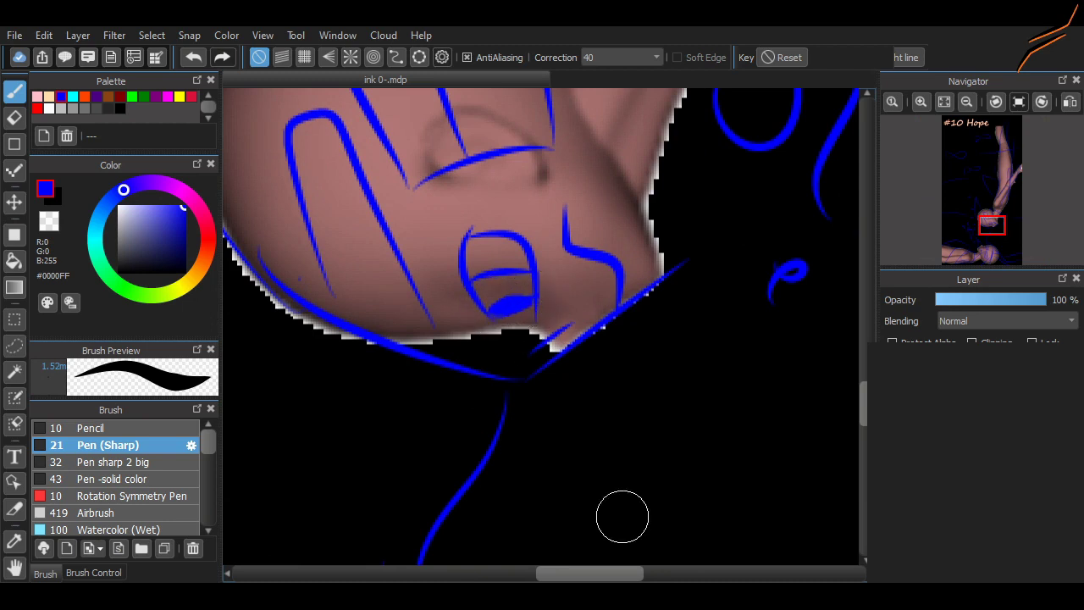
left_click_drag(446, 225, 443, 310)
key("ctrl+z")
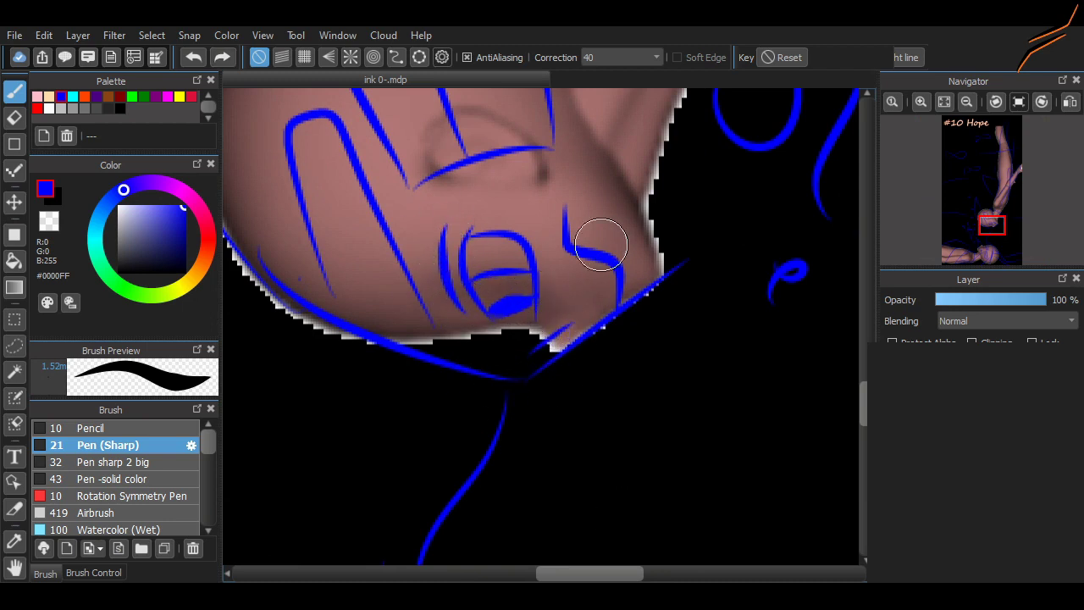
left_click_drag(574, 203, 565, 240)
scroll(581, 320, "down", 5)
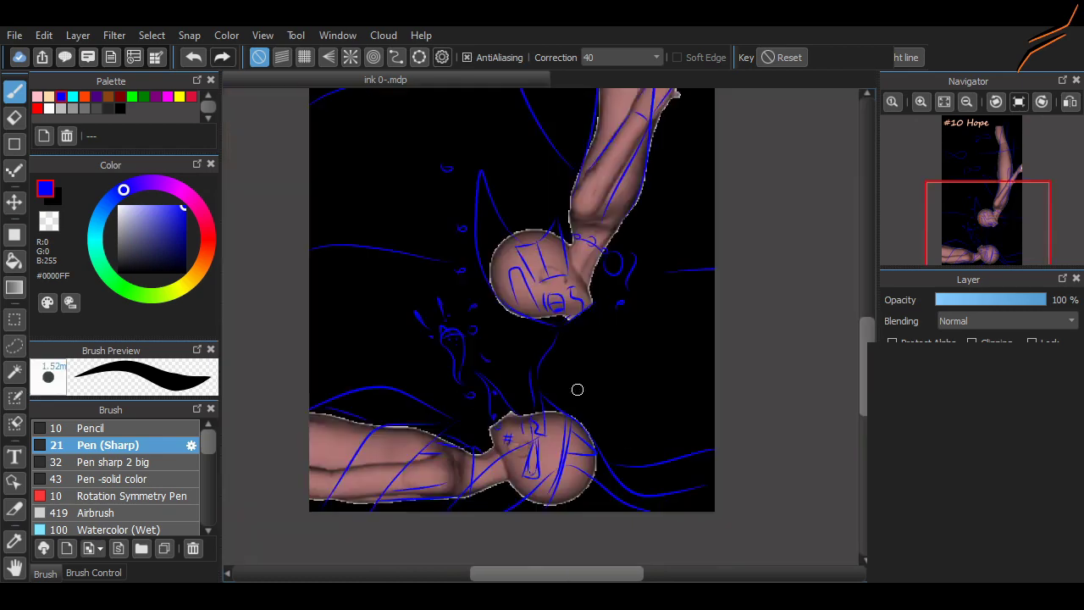
Lower the opacity of the blue sketch and the body bases, and choose white (#FFFFFF) as the drawing colour.
scroll(576, 387, "up", 3)
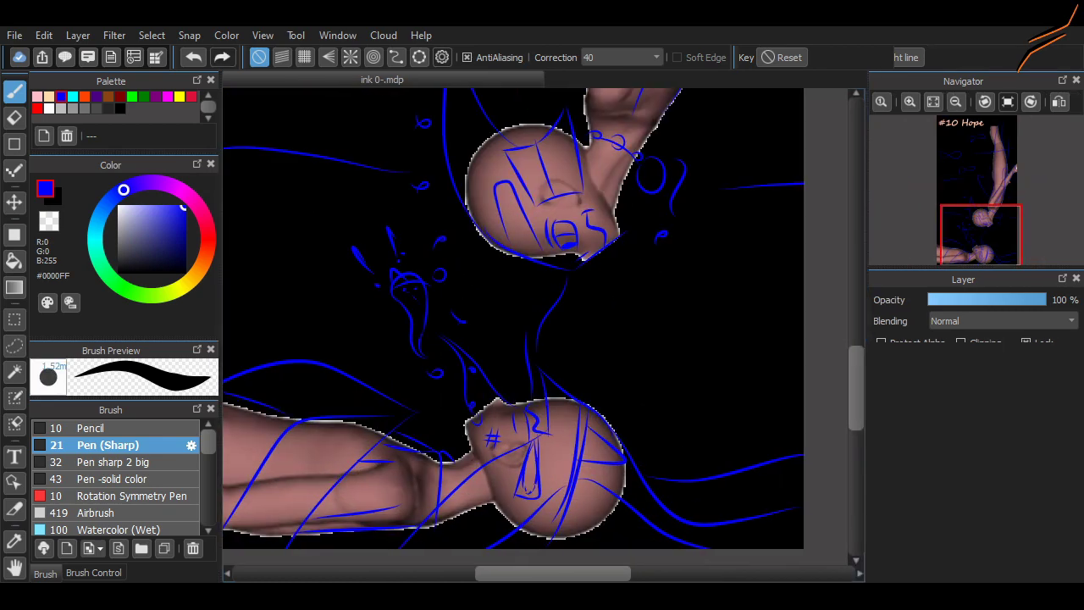
scroll(606, 314, "down", 2)
left_click(982, 300)
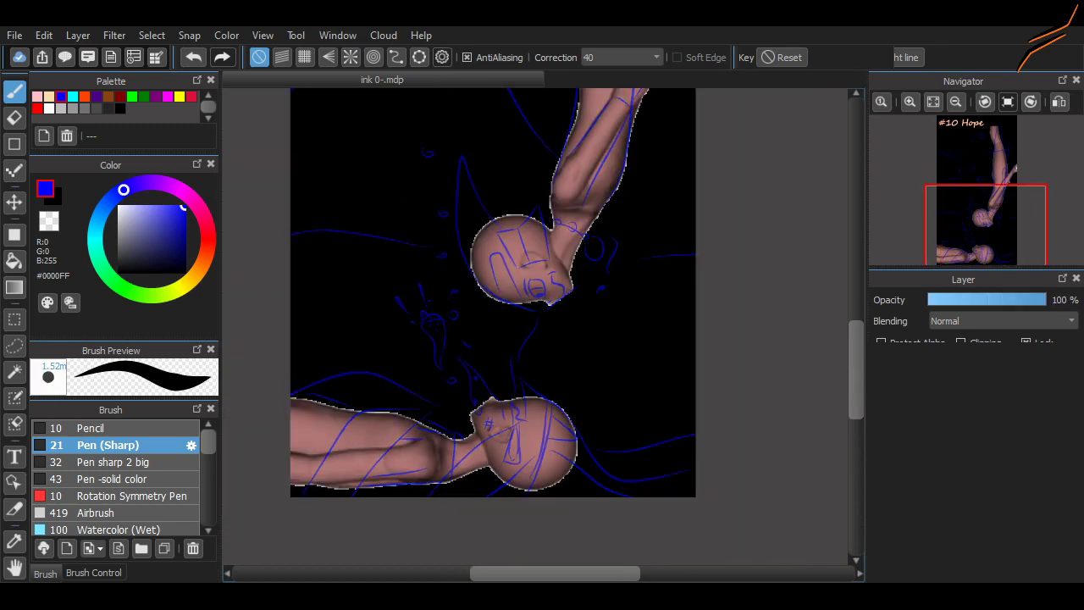
left_click(1043, 300)
left_click(50, 107)
scroll(476, 442, "up", 4)
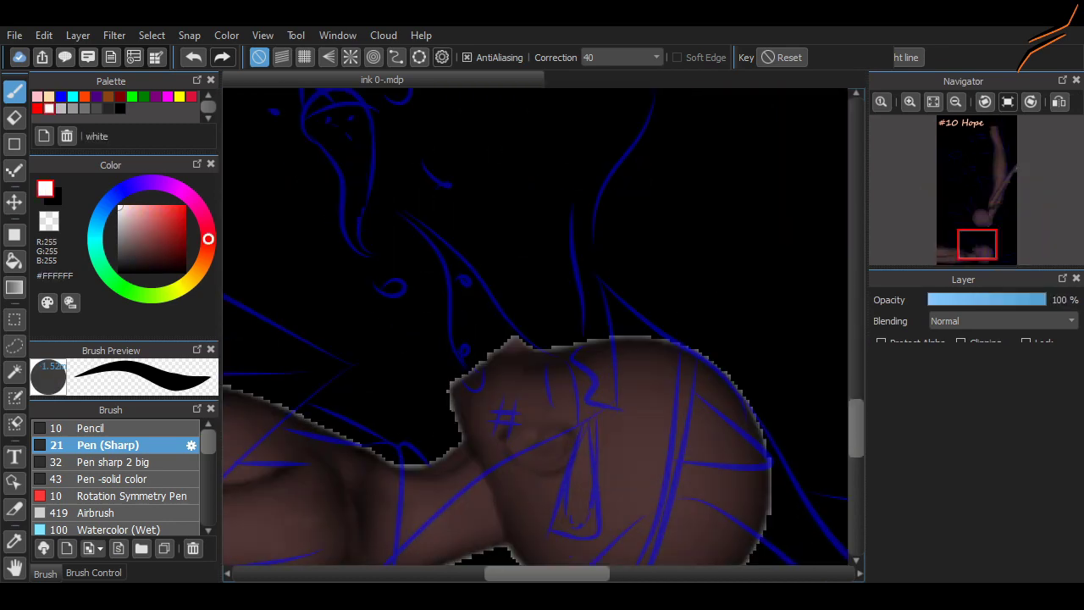
Trace the tapered loop and the pointed front edges of the hair on the lower figure's head in white.
scroll(593, 254, "down", 3)
left_click_drag(617, 218, 415, 407)
key("ctrl+z")
left_click_drag(600, 223, 624, 334)
scroll(835, 426, "up", 2)
key("ctrl+z")
left_click_drag(564, 228, 711, 293)
mouse_move(628, 357)
left_mouse_down()
mouse_move(605, 358)
mouse_move(614, 344)
mouse_move(450, 416)
mouse_move(460, 364)
left_mouse_up()
key("ctrl+z")
key("ctrl+z")
key("ctrl+z")
Redraw the white hair strand from the loop's tip across the lower figure's cheek and neck to the canvas's lower edge.
scroll(796, 402, "down", 2)
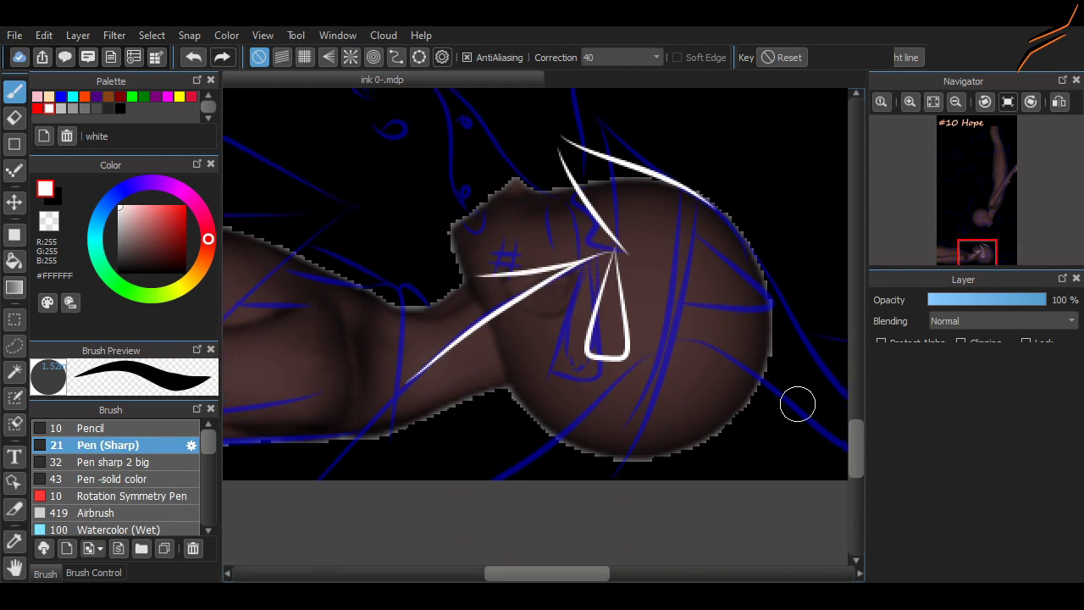
key("ctrl+z")
left_click_drag(614, 252, 258, 500)
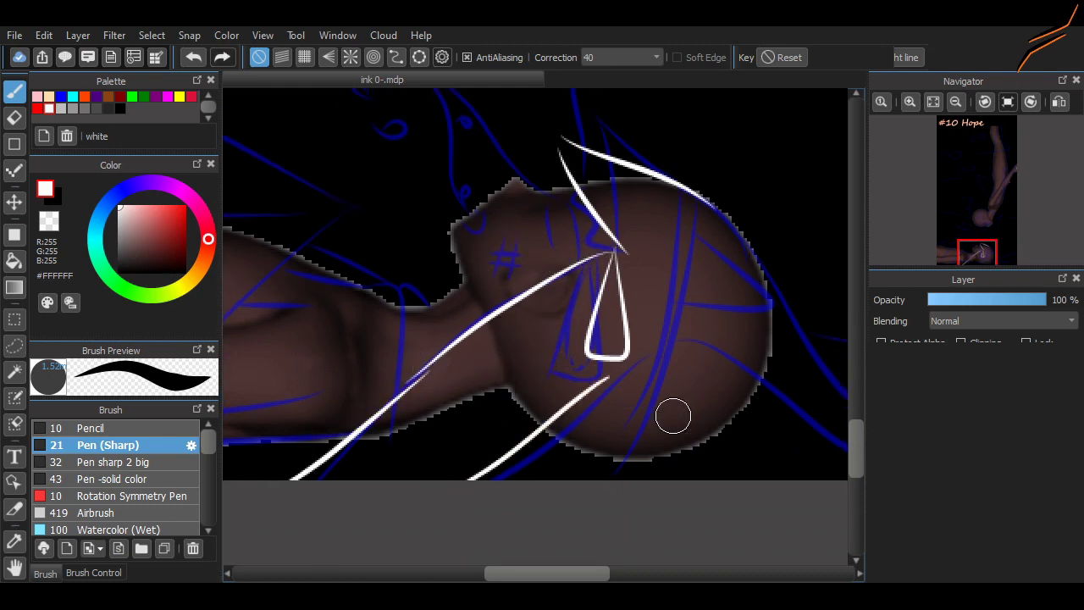
Draw white hair strands with small branching tips streaming away from the back of the lower figure's head.
scroll(673, 416, "right", 5)
left_click_drag(512, 205, 835, 428)
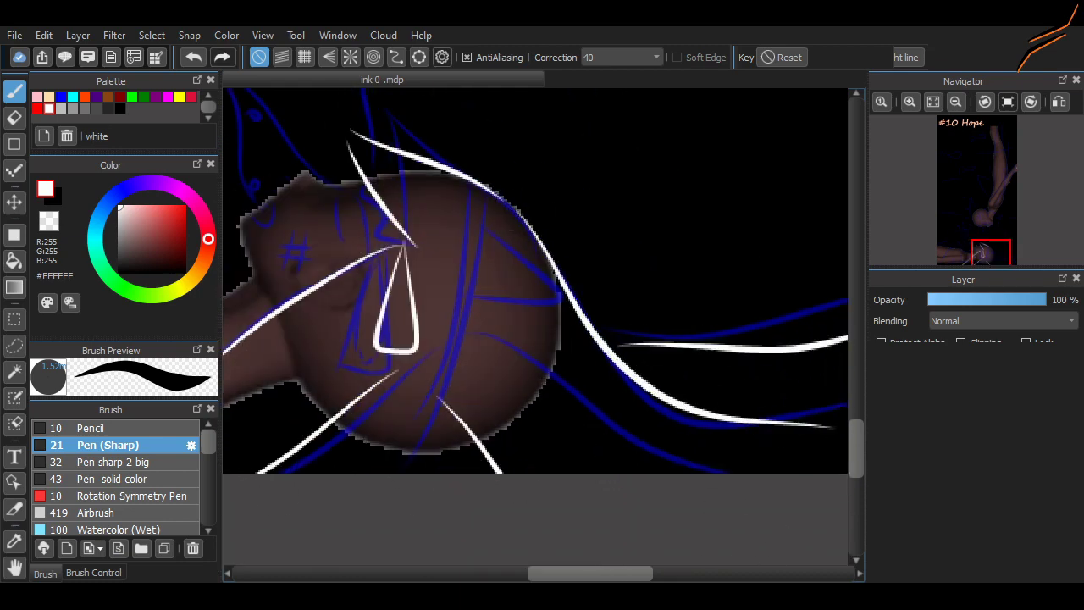
scroll(532, 351, "right", 2)
left_click_drag(600, 333, 834, 316)
left_click_drag(440, 366, 593, 479)
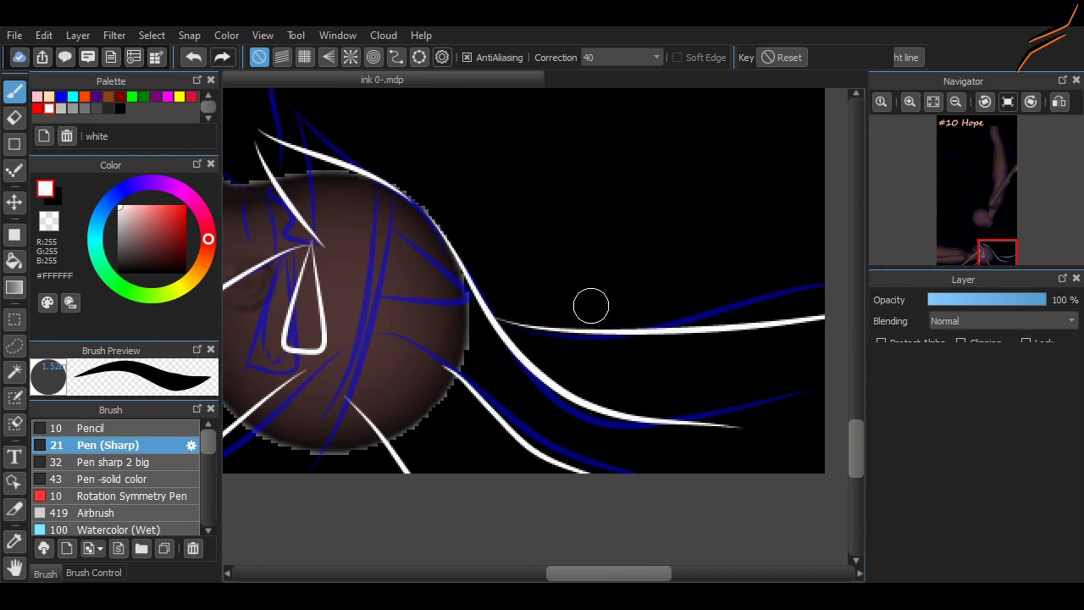
left_click_drag(809, 281, 765, 323)
left_click_drag(519, 352, 662, 362)
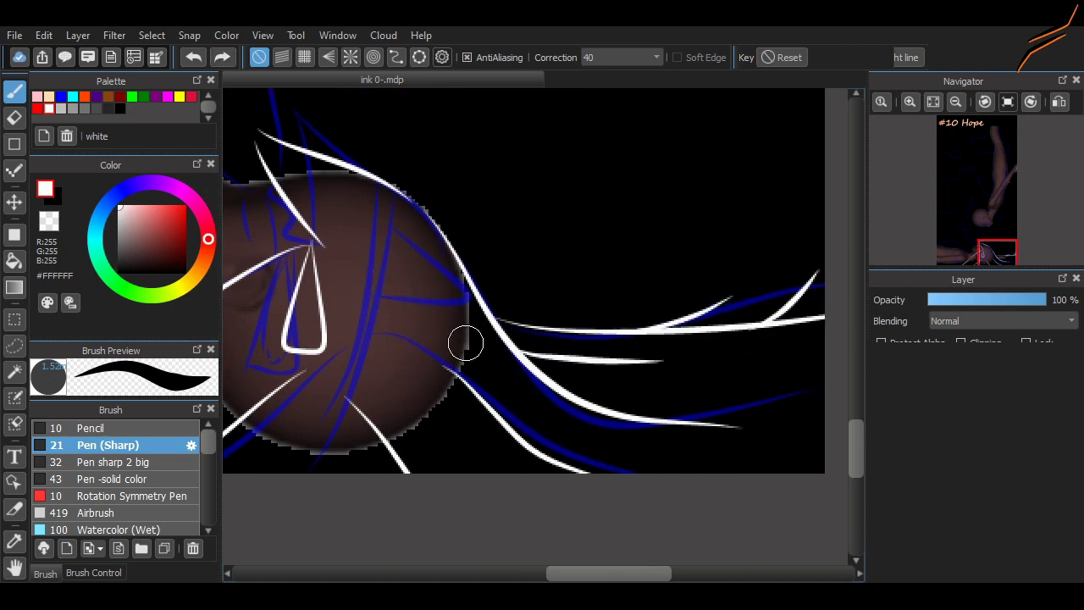
Line the lower figure's face profile from nose to chin and the nose bridge in white, beside the two eye strokes.
left_click_drag(570, 573, 525, 573)
scroll(442, 355, "up", 3)
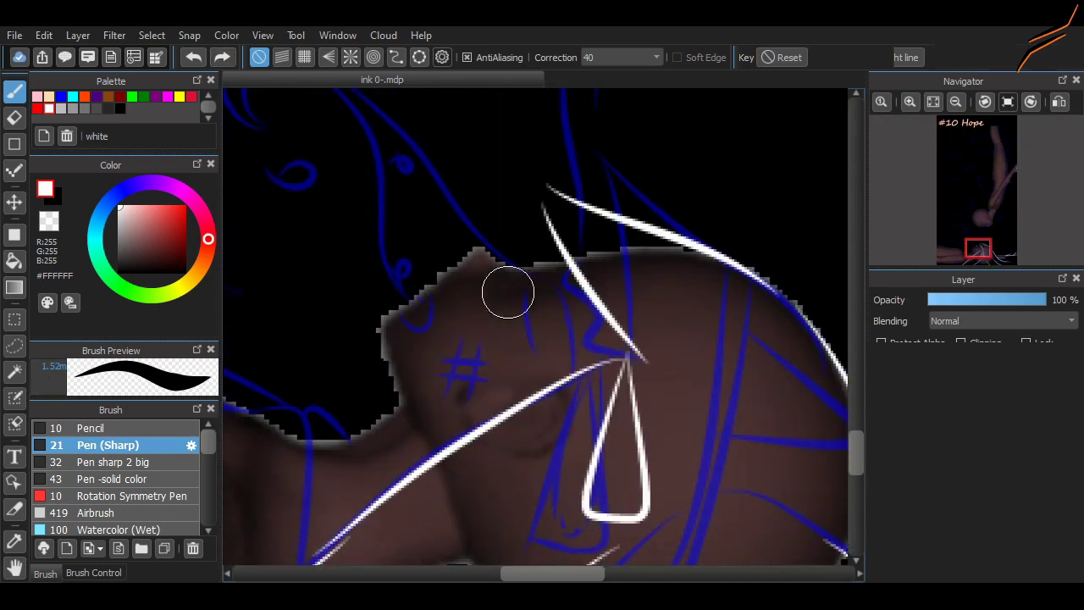
left_click_drag(473, 249, 396, 386)
left_click_drag(479, 256, 561, 249)
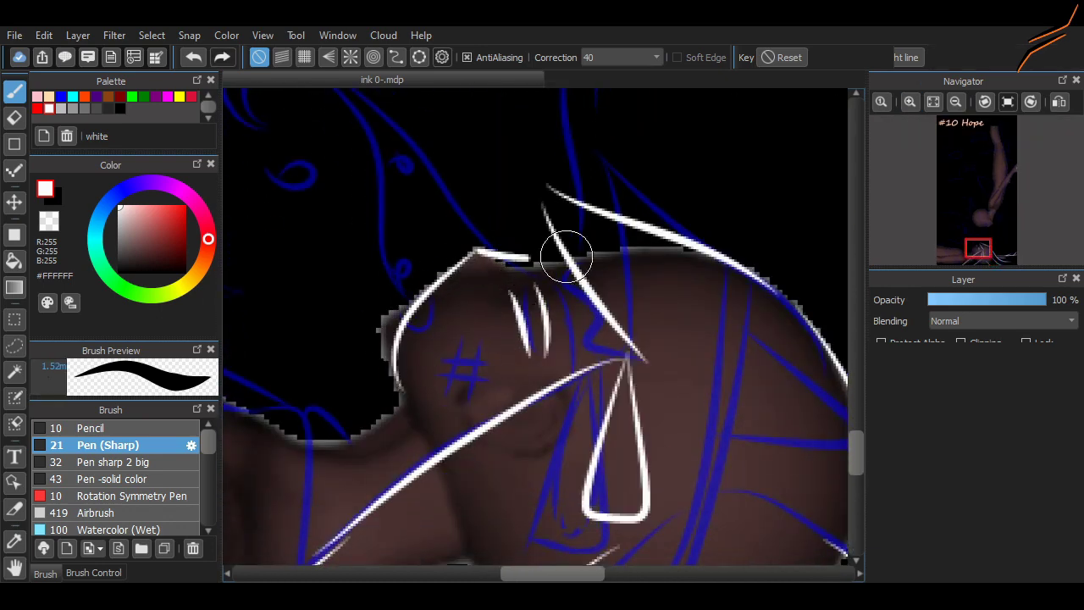
Draw a white crossed hash mark on the lower figure's cheek and a small curve for the mouth.
left_click_drag(491, 334, 484, 391)
left_click_drag(511, 339, 505, 394)
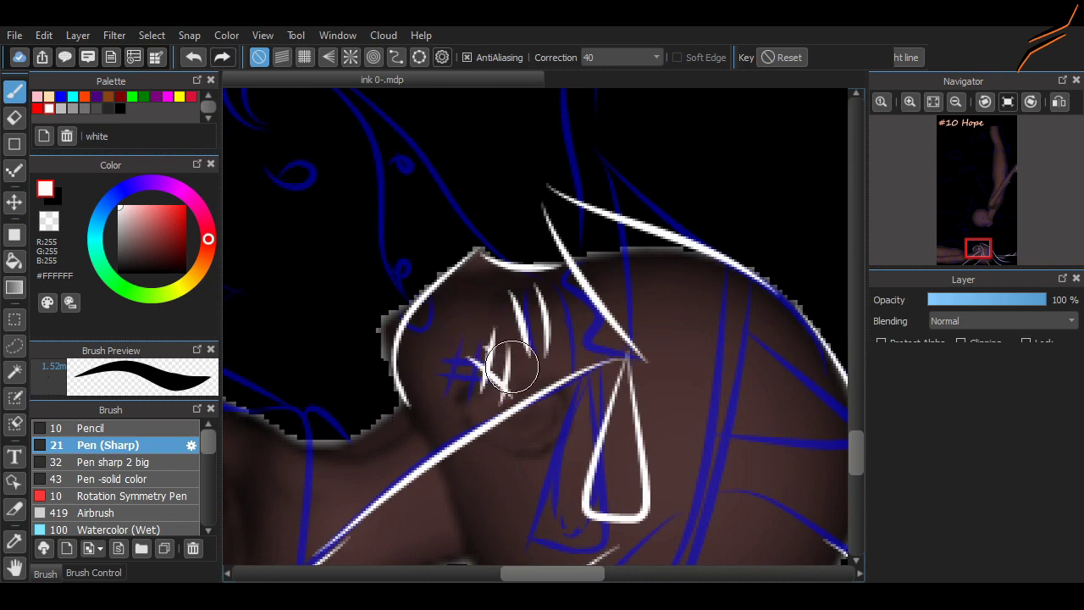
left_click_drag(426, 299, 430, 337)
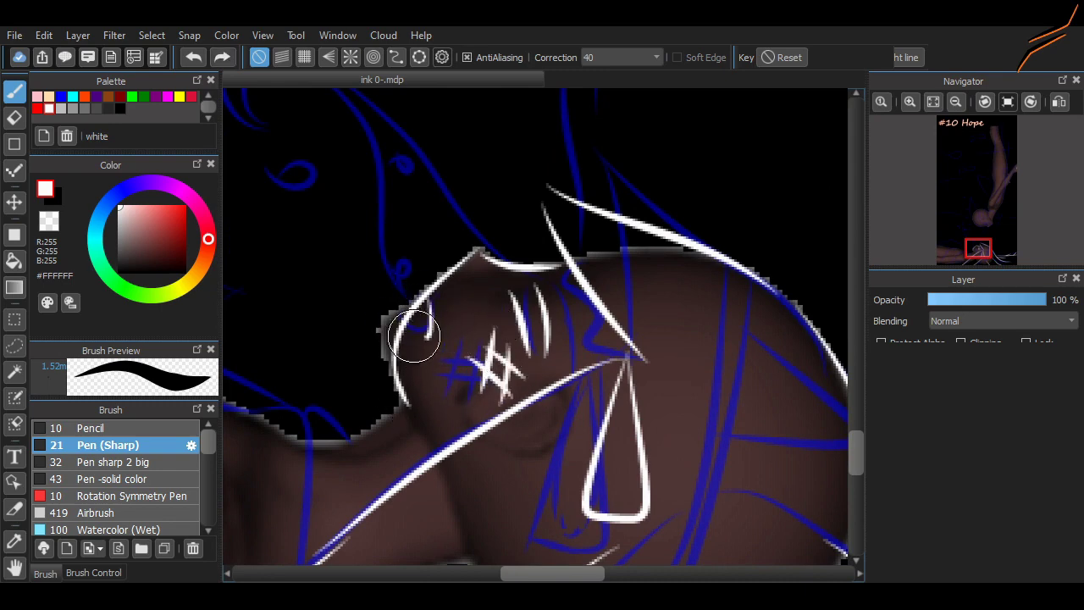
Line the lower figure's collar edge and the front of the neck up to the chin in white.
scroll(584, 482, "left", 5)
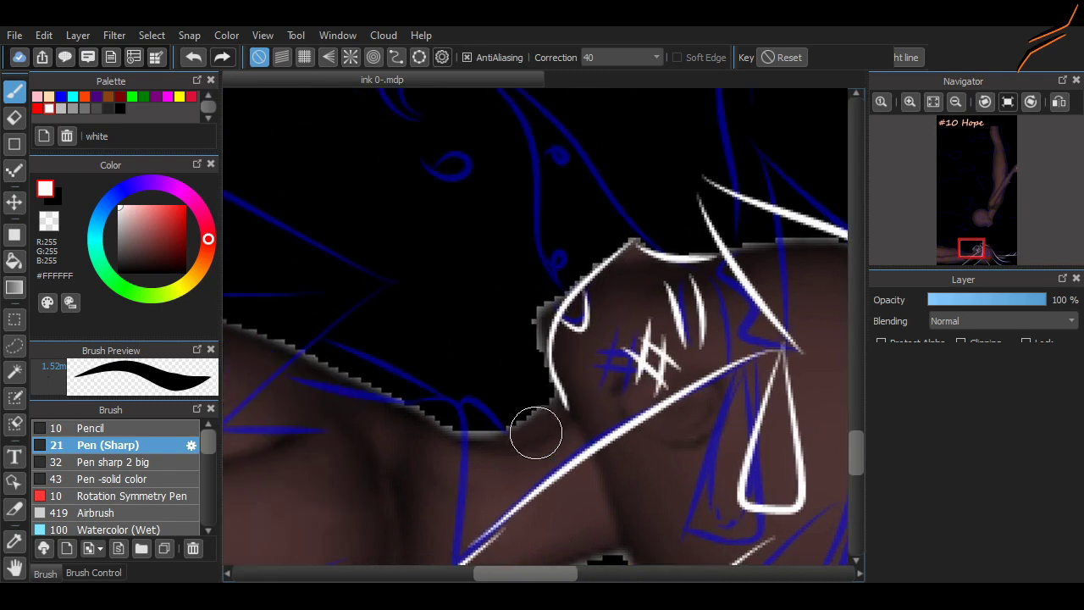
scroll(536, 432, "down", 5)
left_click_drag(470, 252, 463, 407)
mouse_move(471, 247)
left_mouse_down()
mouse_move(474, 285)
mouse_move(529, 283)
mouse_move(570, 254)
left_mouse_up()
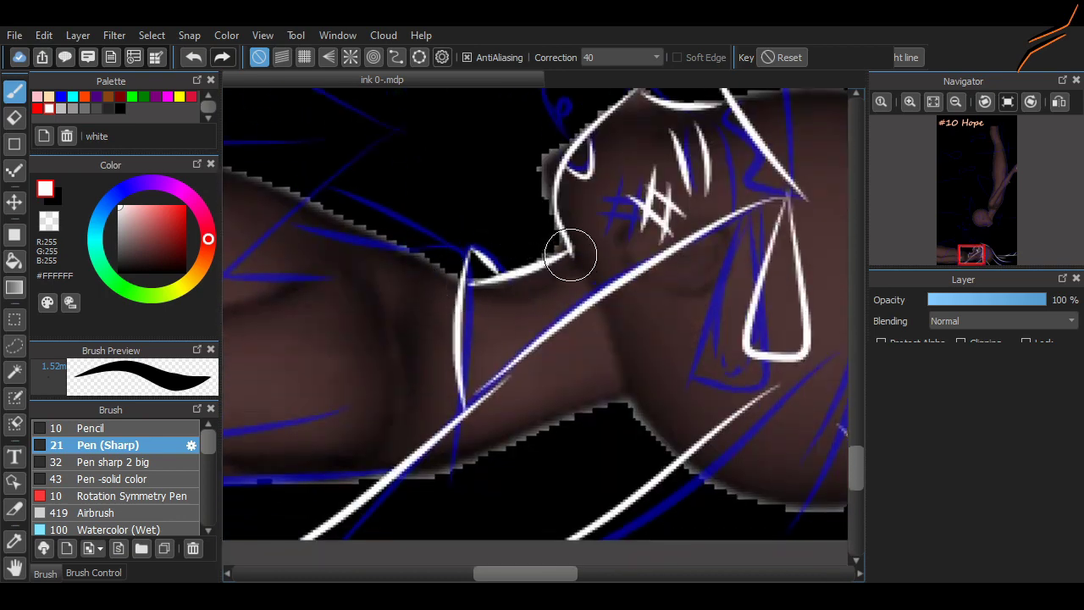
key("ctrl+z")
left_click_drag(471, 277, 568, 248)
left_click_drag(467, 252, 276, 245)
left_click_drag(332, 190, 474, 262)
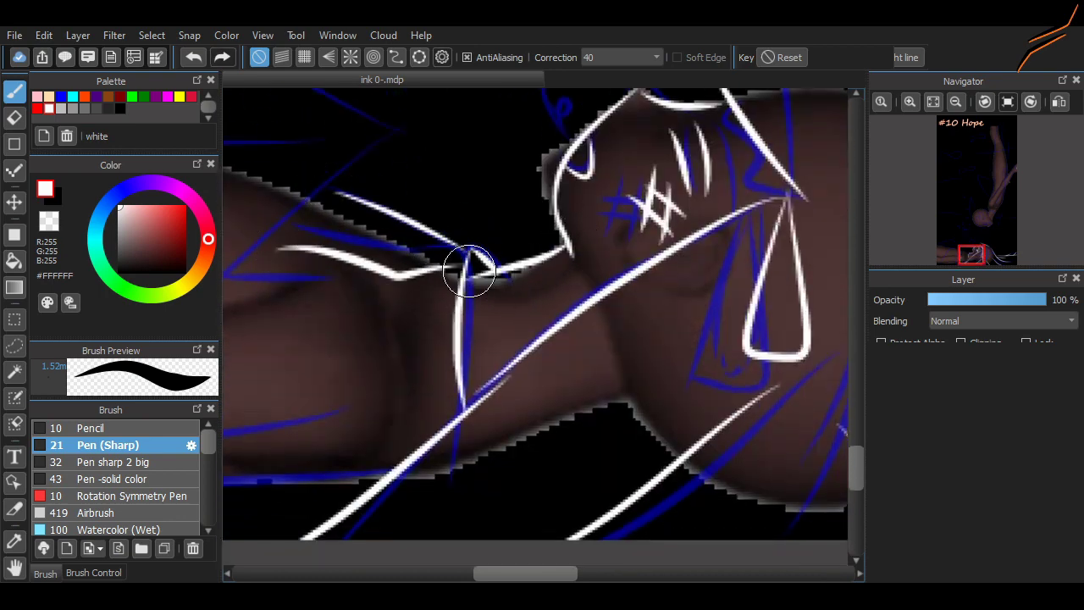
key("ctrl+z")
scroll(478, 525, "left", 5)
scroll(478, 525, "down", 2)
key("ctrl+z")
mouse_move(440, 463)
left_mouse_down()
mouse_move(546, 305)
mouse_move(711, 187)
mouse_move(687, 232)
left_mouse_up()
key("ctrl+z")
key("ctrl+z")
Draw the white front edge, arched upper contour and inner fold line of the loose garment over the lower figure's torso.
mouse_move(470, 426)
left_mouse_down()
mouse_move(625, 288)
mouse_move(666, 182)
left_mouse_up()
scroll(707, 342, "up", 3)
left_click_drag(660, 313, 257, 305)
scroll(300, 477, "down", 2)
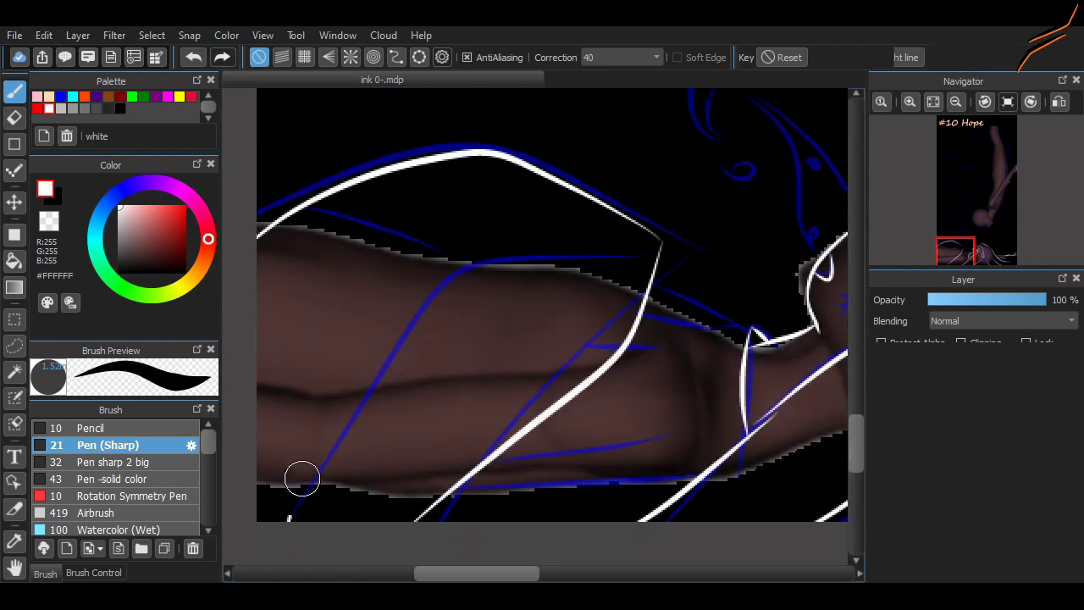
key("ctrl+z")
mouse_move(295, 501)
left_mouse_down()
mouse_move(617, 276)
mouse_move(635, 234)
left_mouse_up()
Draw two white shoulder lines from the lower figure's collar to the garment's front edge.
scroll(416, 395, "up", 2)
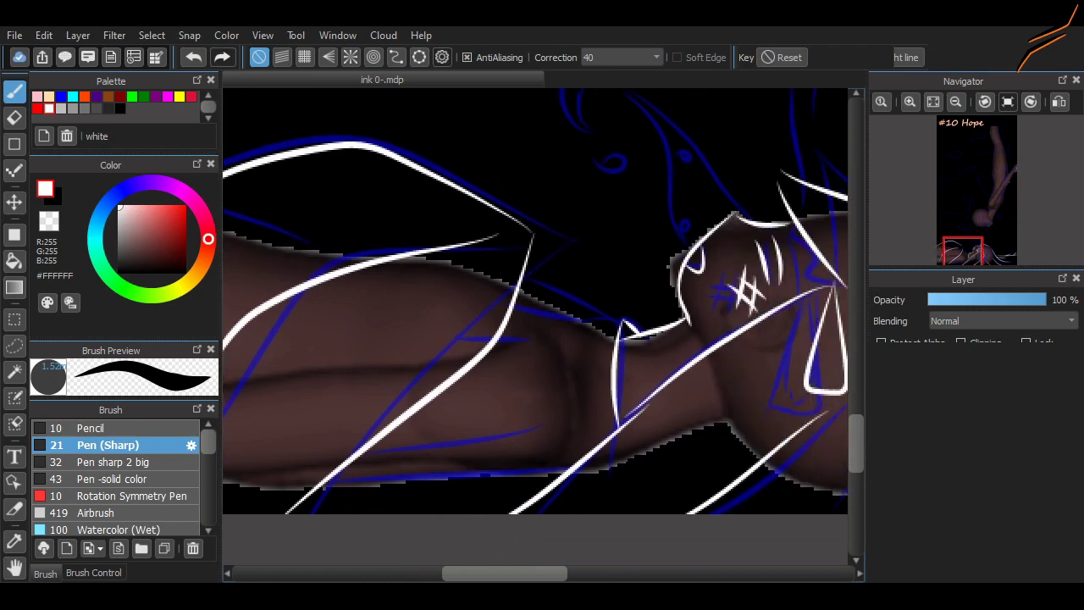
left_click_drag(667, 316, 527, 320)
key("ctrl+z")
left_click_drag(658, 314, 507, 310)
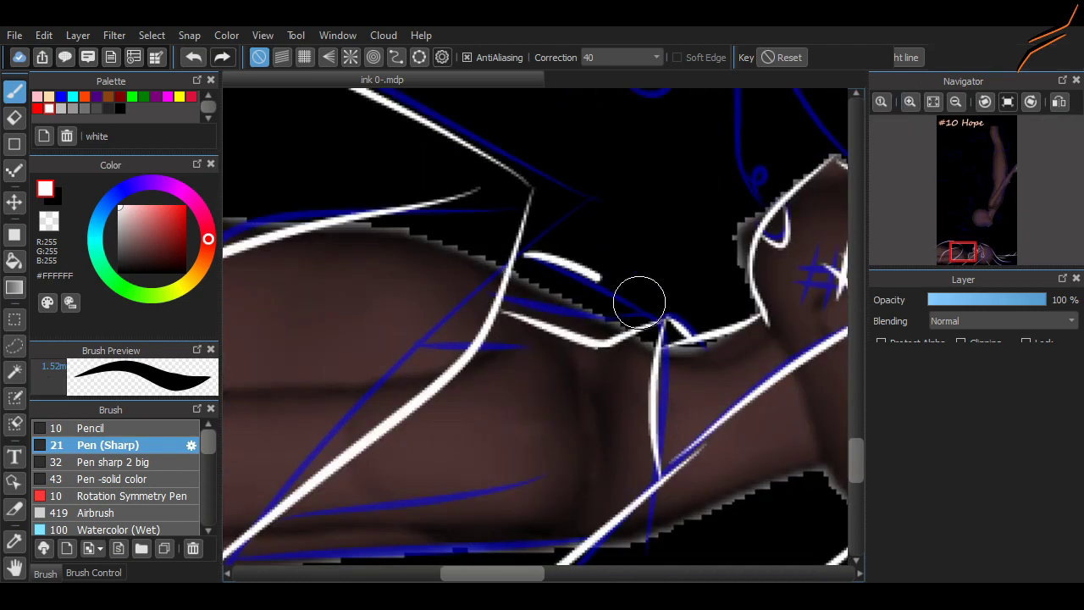
key("ctrl+z")
mouse_move(653, 322)
left_mouse_down()
mouse_move(504, 313)
mouse_move(525, 265)
left_mouse_up()
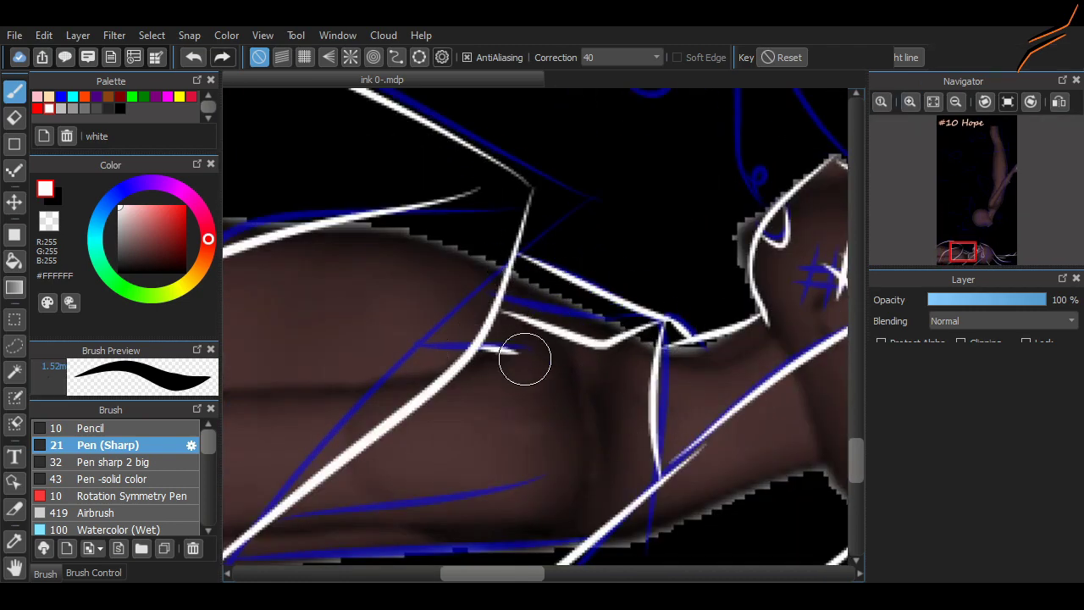
Draw a long white line along the lower figure's torso and a pointed lobe with an inner stroke standing on it.
left_click_drag(261, 526, 538, 507)
mouse_move(411, 511)
left_mouse_down()
mouse_move(486, 461)
mouse_move(473, 470)
mouse_move(498, 514)
mouse_move(487, 407)
mouse_move(500, 508)
left_mouse_up()
key("ctrl+z")
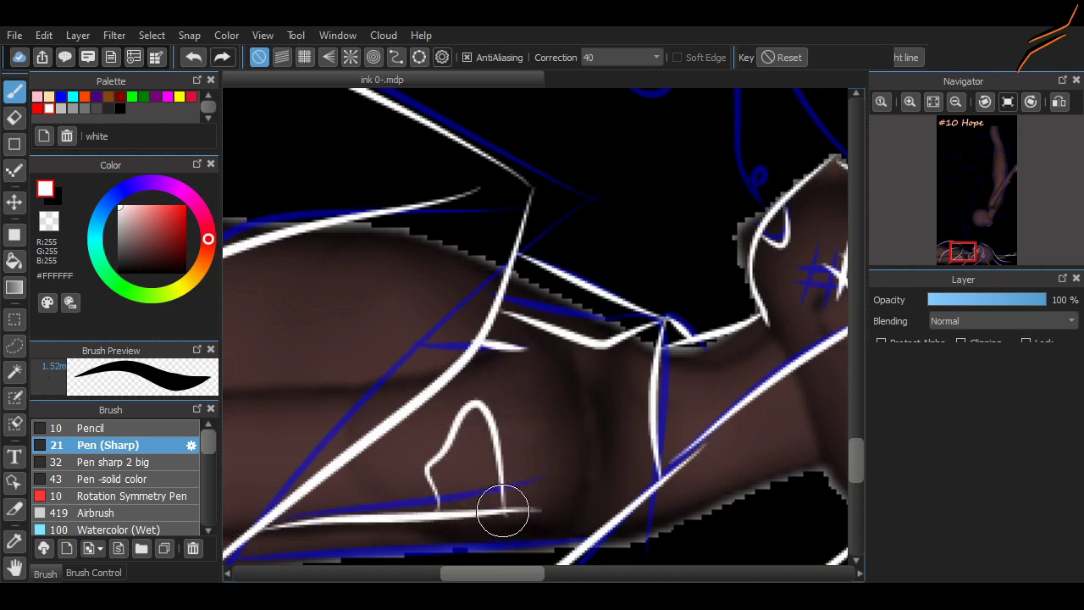
key("e")
key("b")
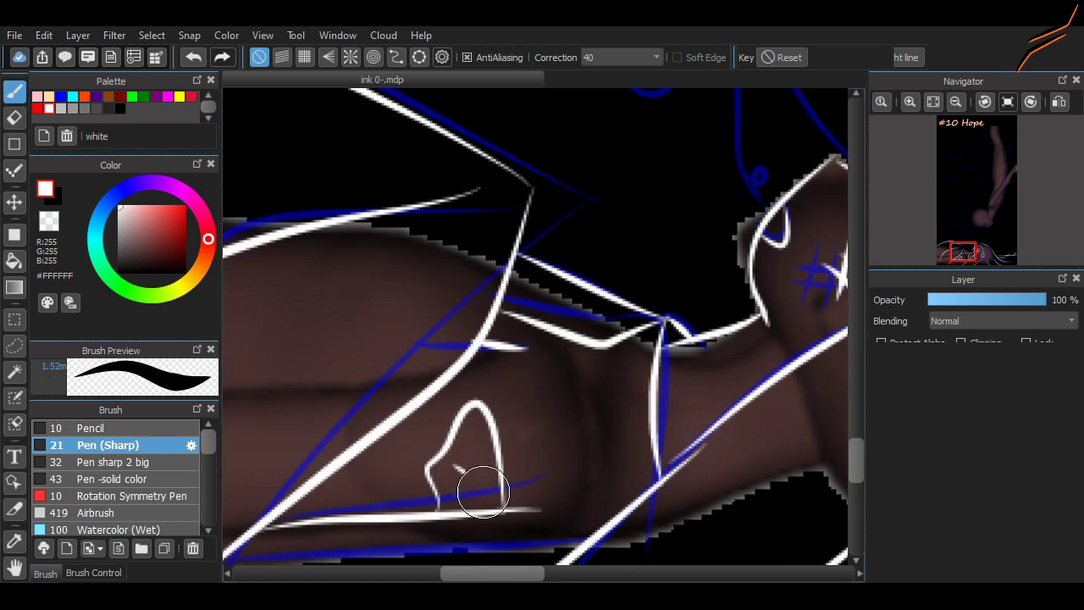
key("ctrl+z")
left_click_drag(482, 445, 476, 505)
Draw small white bubbles rising from the lower figure's face.
scroll(707, 249, "down", 3)
scroll(627, 489, "left", 3)
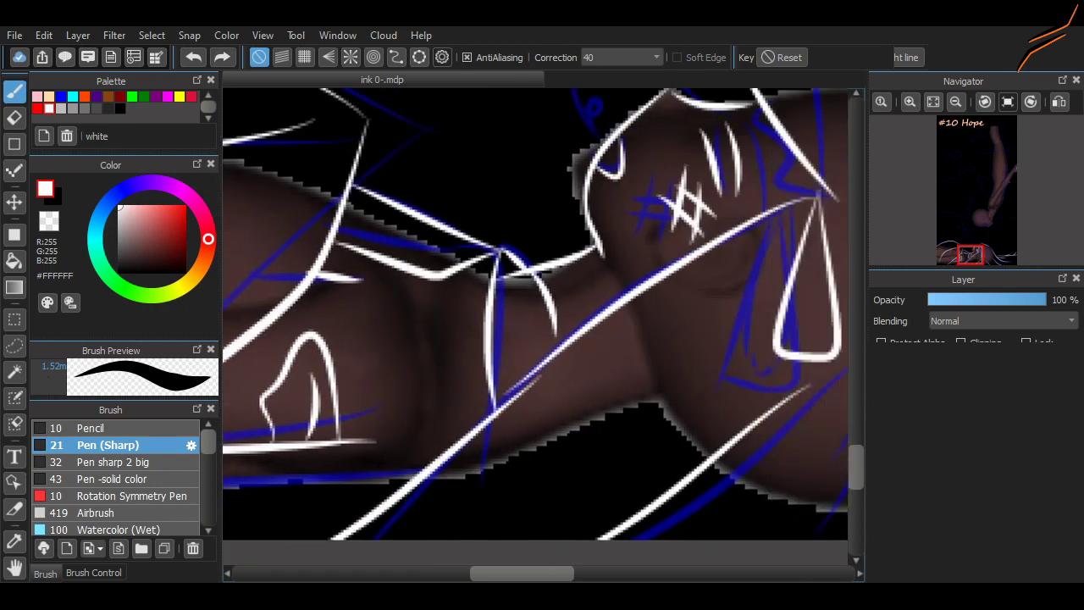
scroll(627, 489, "up", 5)
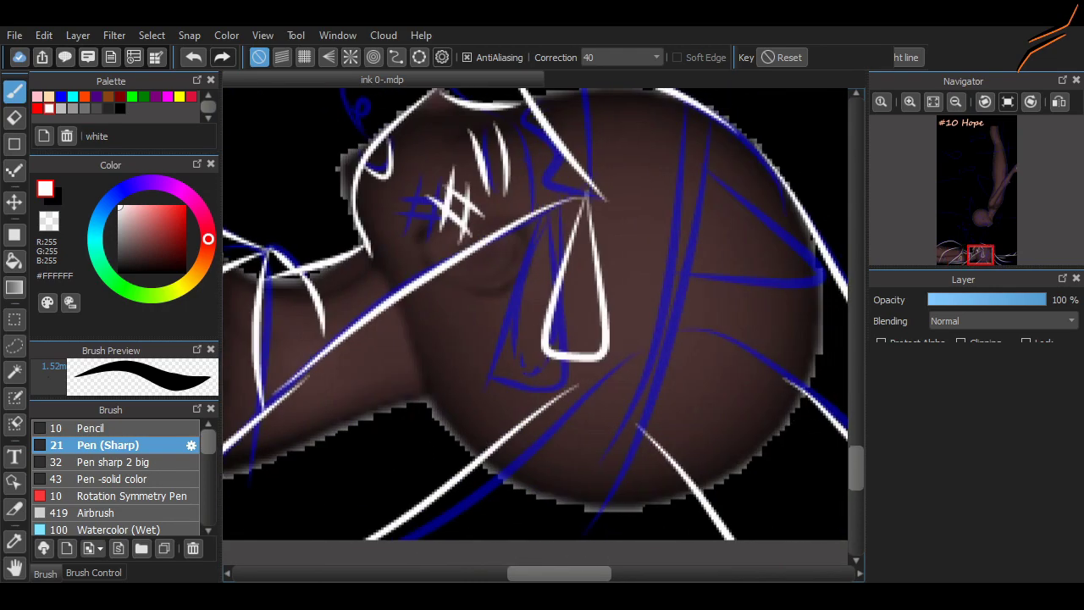
scroll(627, 488, "right", 3)
scroll(594, 412, "down", 5)
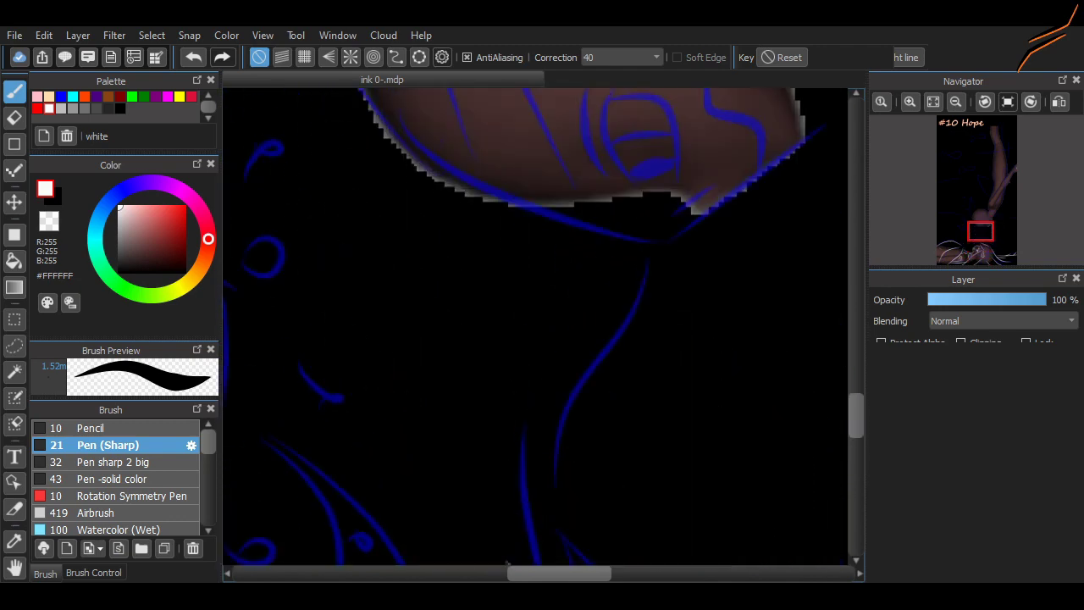
scroll(593, 413, "left", 3)
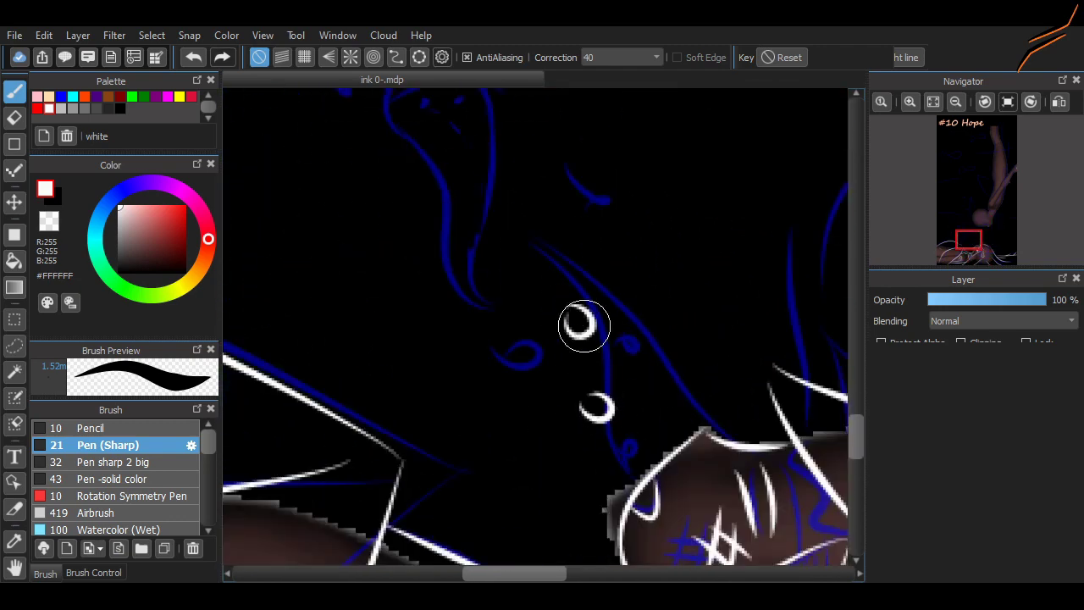
Line the small floating creature's tapered body, pointed horn and face in white, and add bubbles above it.
scroll(834, 424, "up", 4)
mouse_move(389, 318)
left_mouse_down()
mouse_move(499, 503)
mouse_move(426, 254)
mouse_move(494, 471)
mouse_move(485, 506)
left_mouse_up()
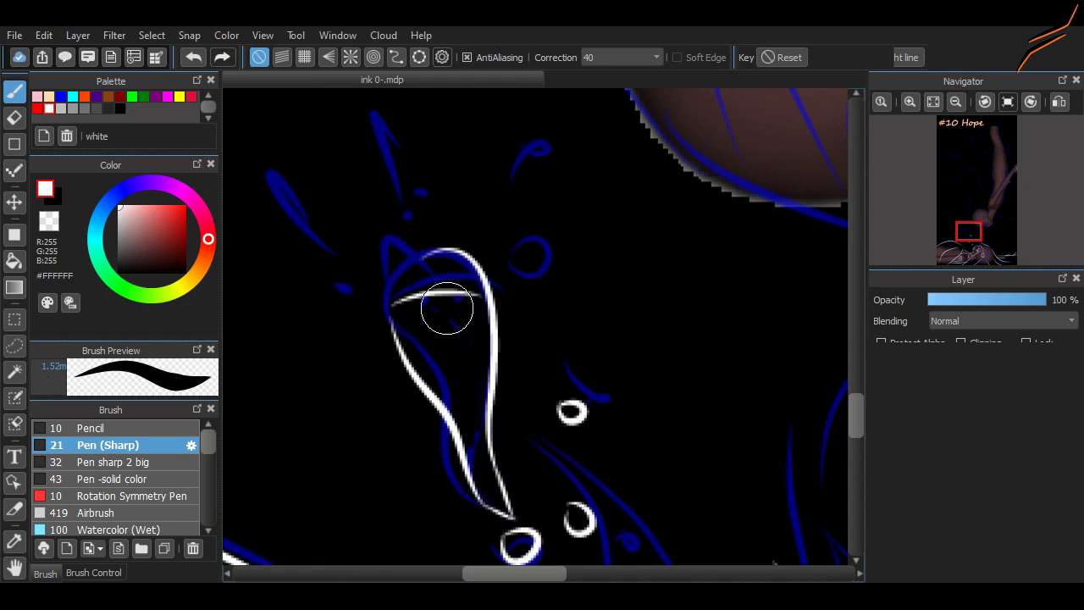
mouse_move(446, 309)
left_mouse_down()
mouse_move(393, 322)
mouse_move(425, 298)
mouse_move(430, 334)
mouse_move(453, 356)
mouse_move(426, 325)
left_mouse_up()
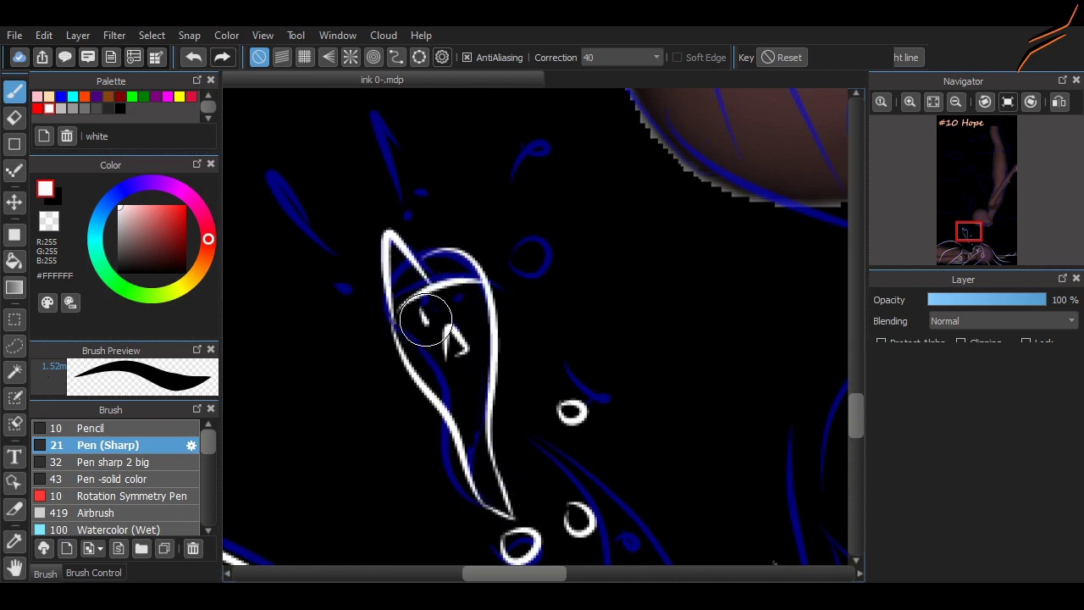
scroll(407, 311, "up", 5)
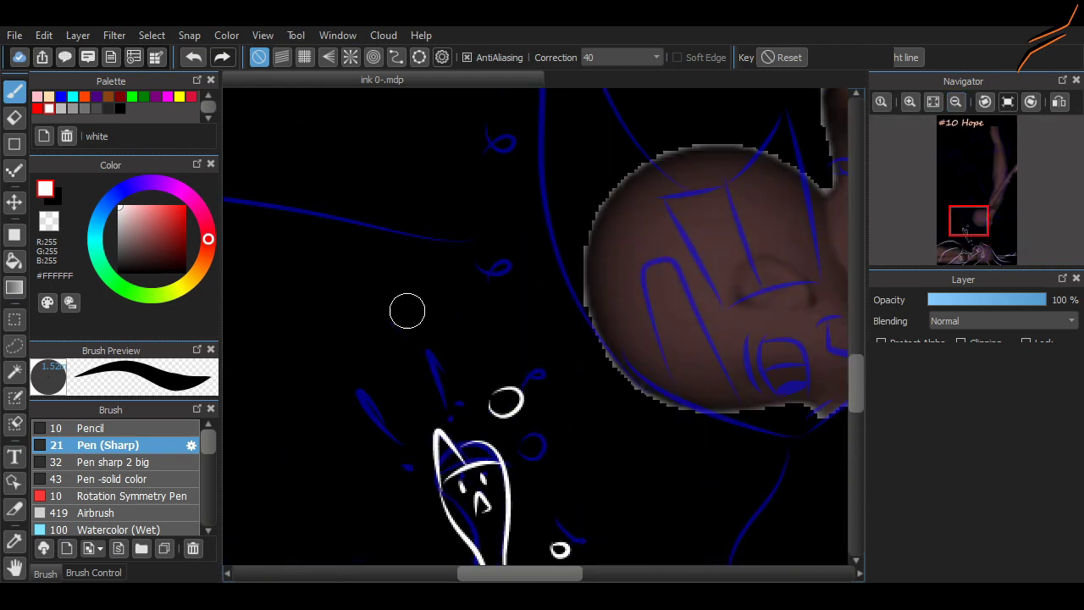
Line the upper figure's jaw, the front of the face and the outer hair curve around the head in white.
scroll(836, 366, "up", 5)
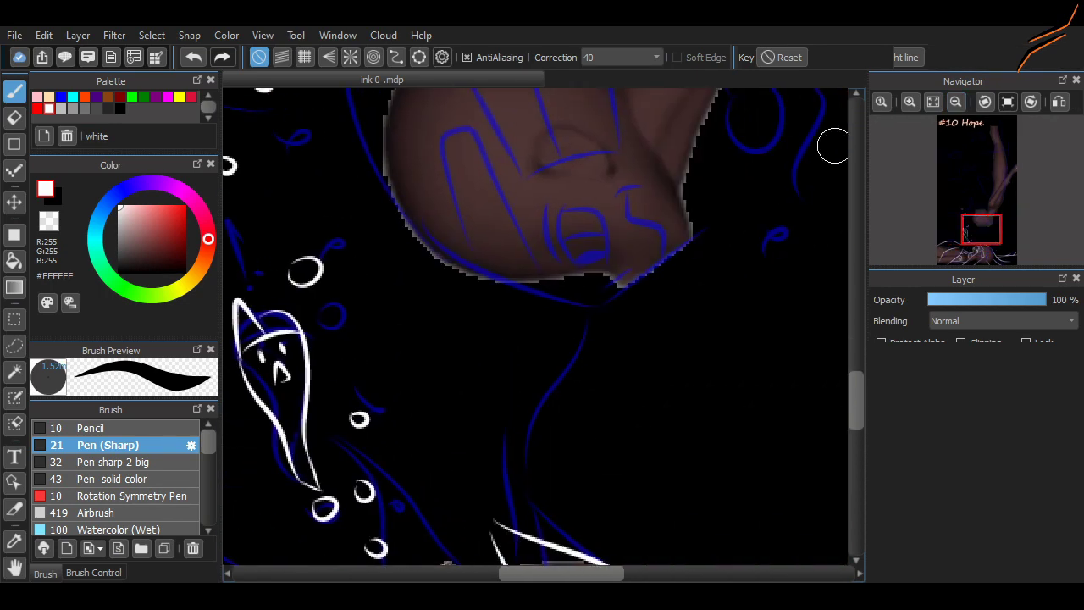
mouse_move(669, 250)
left_mouse_down()
mouse_move(701, 229)
mouse_move(765, 376)
left_mouse_up()
scroll(743, 303, "up", 3)
key("ctrl+z")
mouse_move(703, 229)
left_mouse_down()
mouse_move(726, 416)
mouse_move(655, 455)
mouse_move(363, 363)
left_mouse_up()
key("ctrl+z")
mouse_move(321, 317)
left_mouse_down()
mouse_move(613, 479)
mouse_move(377, 396)
mouse_move(581, 465)
left_mouse_up()
key("ctrl+z")
key("ctrl+z")
left_click_drag(290, 283, 627, 478)
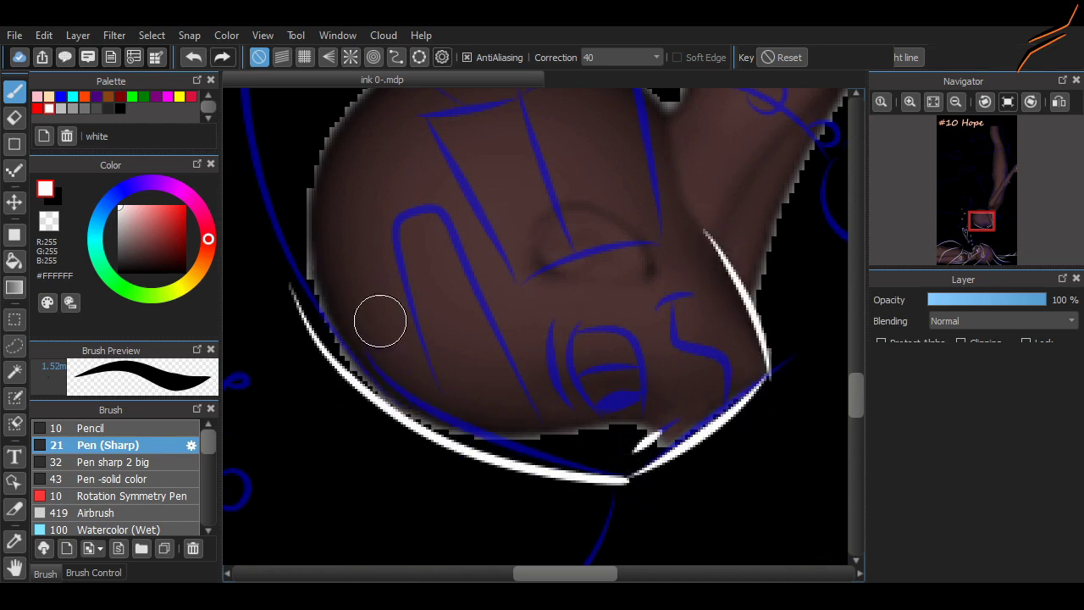
Trace the long loop on the upper figure's head in white with a short bar across its closed end.
mouse_move(458, 424)
left_mouse_down()
mouse_move(475, 318)
mouse_move(401, 282)
mouse_move(549, 423)
mouse_move(391, 233)
left_mouse_up()
key("ctrl+z")
key("ctrl+z")
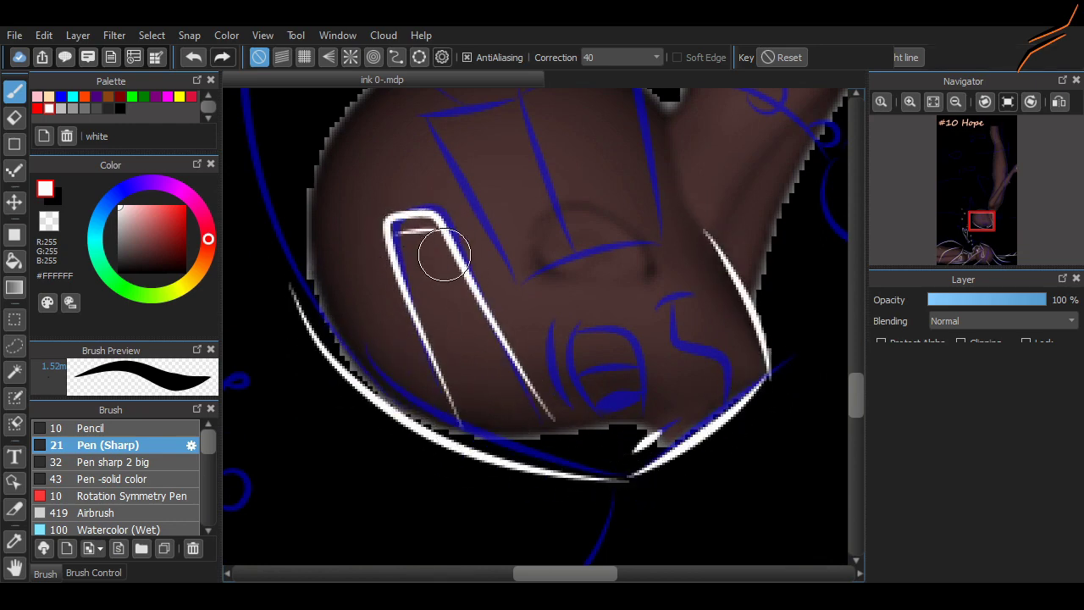
Line the upper figure's eye in white with a curved upper lid and an angled lower edge.
left_click_drag(600, 366, 730, 325)
key("ctrl+z")
mouse_move(430, 334)
left_mouse_down()
mouse_move(441, 356)
mouse_move(521, 360)
left_mouse_up()
left_click_drag(400, 377, 472, 397)
key("ctrl+z")
left_click_drag(504, 360, 475, 399)
key("ctrl+z")
key("ctrl+z")
left_click_drag(400, 370, 504, 348)
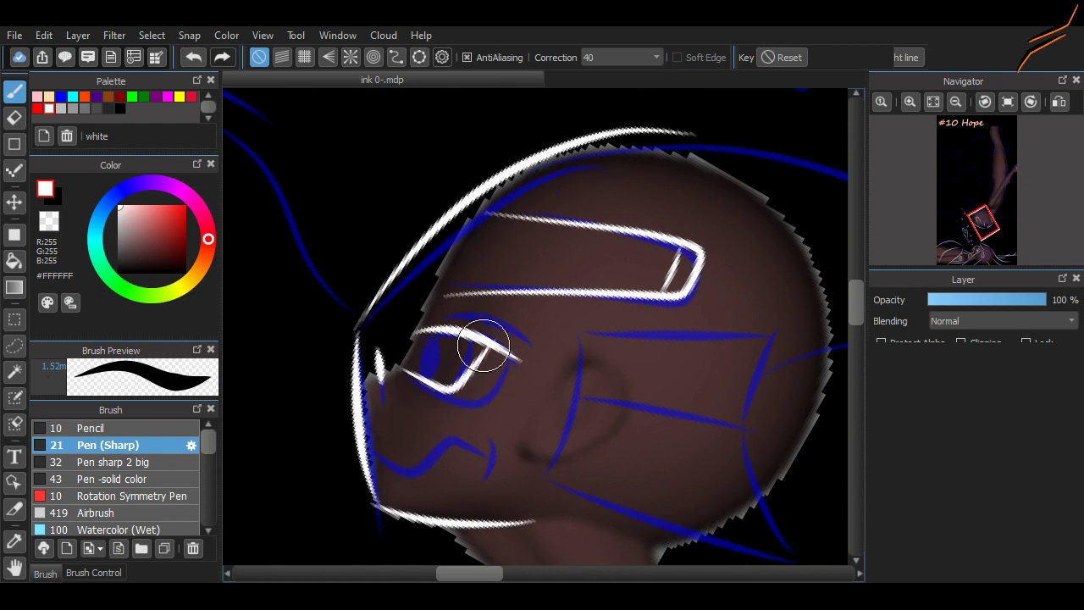
Redo the upper figure's eye lines and add a short curved brow stroke above the upper lid.
key("ctrl+z")
mouse_move(415, 373)
left_mouse_down()
mouse_move(509, 379)
mouse_move(409, 370)
mouse_move(491, 369)
mouse_move(460, 387)
mouse_move(473, 379)
mouse_move(419, 376)
mouse_move(493, 357)
mouse_move(446, 358)
mouse_move(559, 375)
mouse_move(520, 283)
left_mouse_up()
key("ctrl+z")
key("ctrl+z")
key("ctrl+z")
key("ctrl+z")
left_click_drag(483, 242, 548, 239)
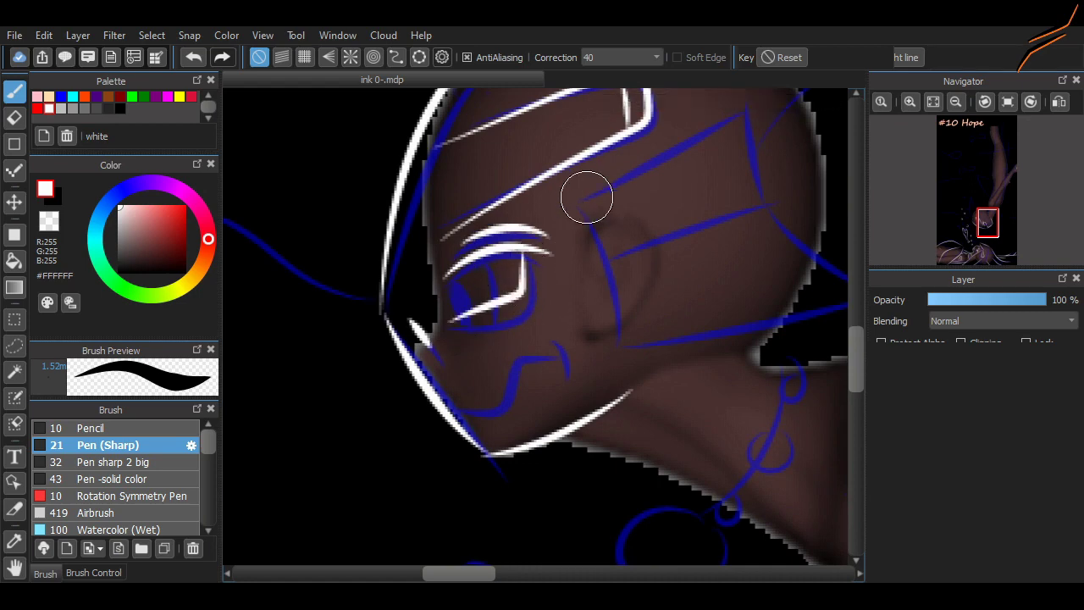
Line the curved base and upper two spines of the upper figure's ear fin, plus a zigzag mouth.
left_click_drag(587, 194, 610, 331)
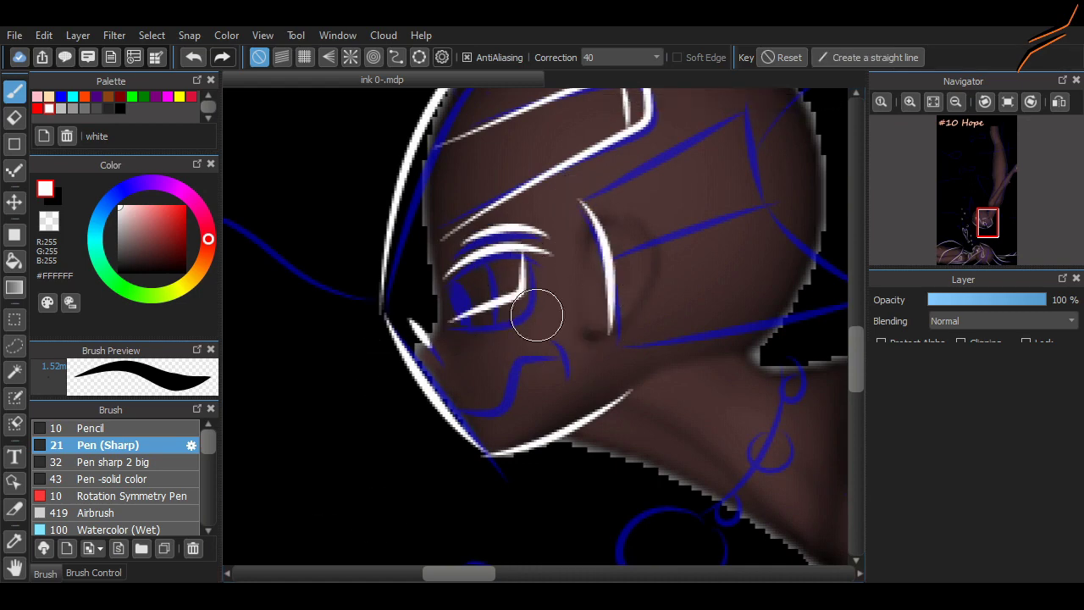
mouse_move(432, 394)
left_mouse_down()
mouse_move(493, 394)
mouse_move(562, 350)
left_mouse_up()
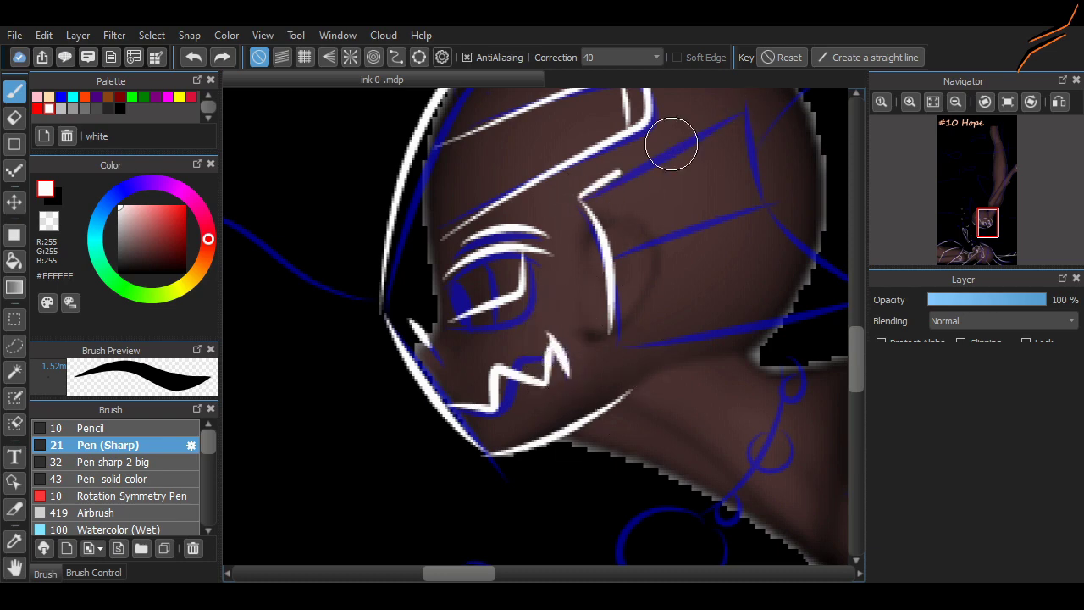
left_click_drag(580, 199, 754, 115)
mouse_move(610, 245)
left_mouse_down()
mouse_move(741, 205)
mouse_move(627, 263)
left_mouse_up()
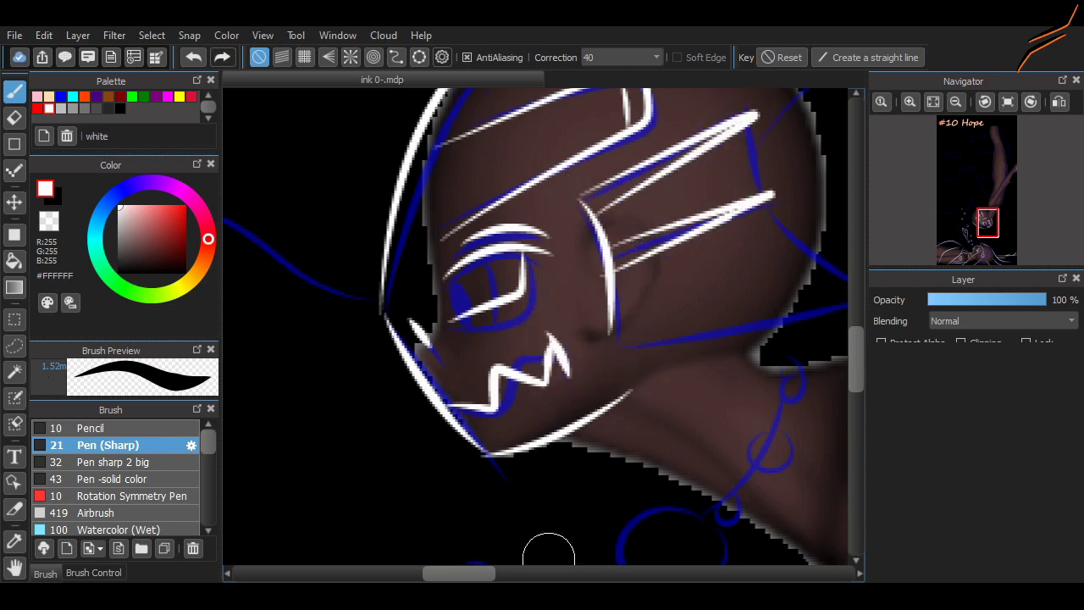
Add the lowest spine of the ear fin and join the spine tips with slightly curved edges.
scroll(547, 562, "right", 4)
left_click_drag(492, 324, 637, 303)
mouse_move(652, 197)
left_mouse_down()
mouse_move(637, 301)
mouse_move(651, 194)
mouse_move(626, 296)
mouse_move(637, 298)
mouse_move(652, 203)
left_mouse_up()
key("ctrl+z")
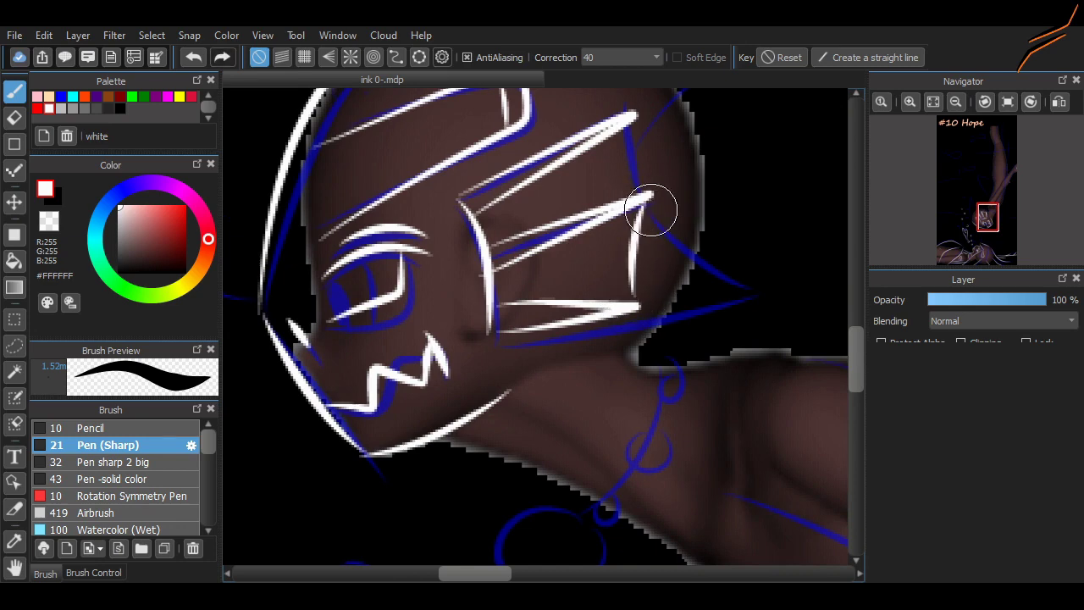
Line the long crest sweeping back from the upper figure's head to a sharp point and returning to the skull.
scroll(815, 154, "up", 5)
scroll(762, 169, "right", 5)
left_click_drag(271, 232, 721, 174)
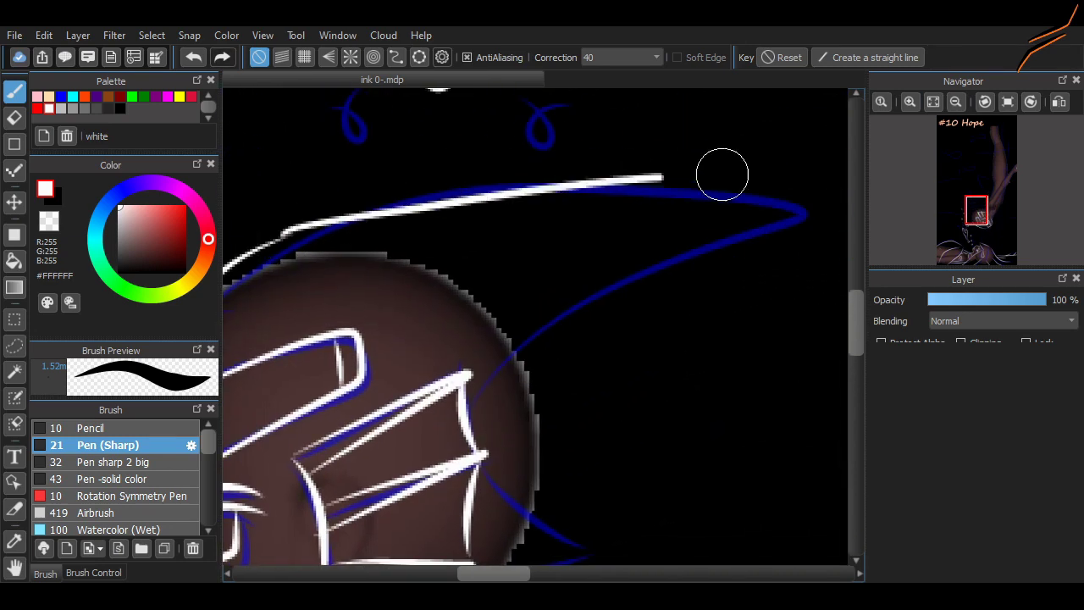
key("ctrl+z")
left_click_drag(225, 269, 690, 170)
key("ctrl+z")
left_click_drag(288, 238, 724, 193)
Line the back of the upper figure's head in one curve from the crest down to the neck.
left_click_drag(487, 335, 520, 490)
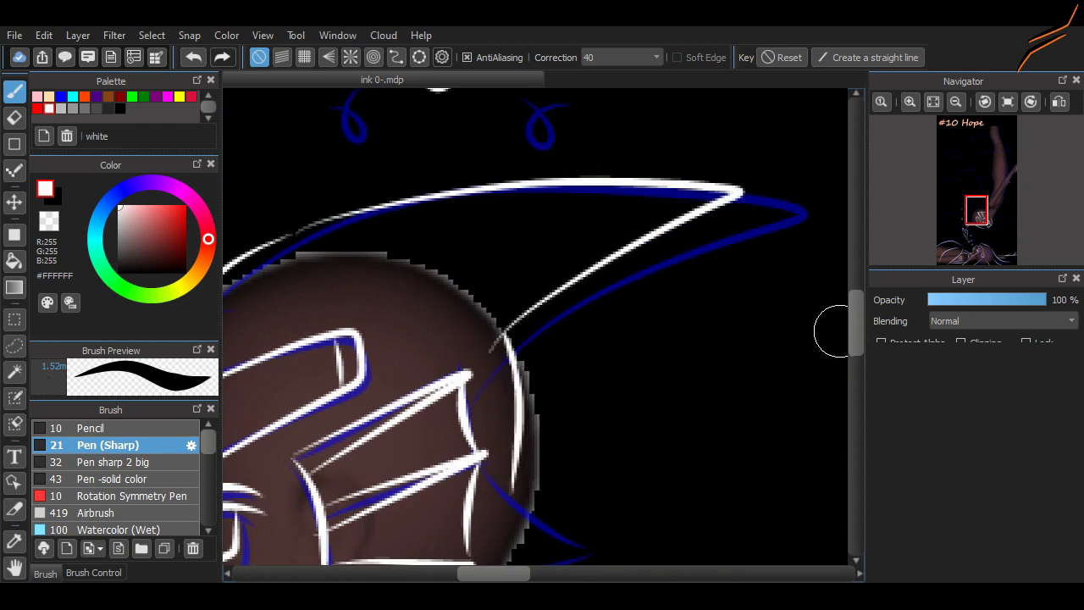
scroll(827, 322, "down", 5)
key("ctrl+z")
scroll(501, 162, "up", 2)
left_click_drag(501, 161, 527, 559)
scroll(528, 509, "left", 5)
left_click_drag(521, 97, 468, 551)
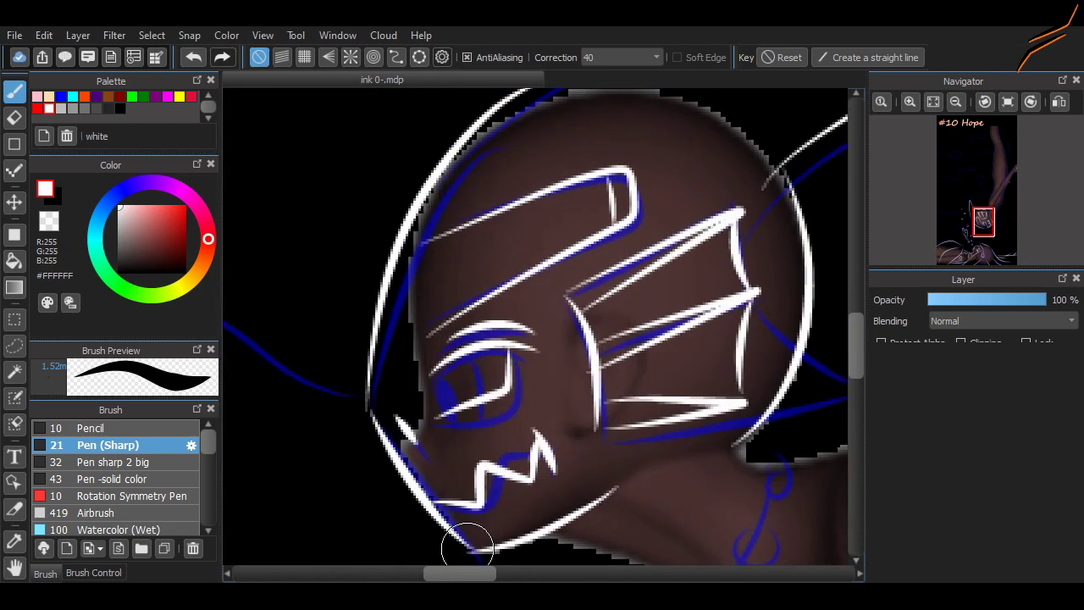
Line the front of the upper figure's neck from below the jaw and the curve from the nape to the shoulder.
scroll(468, 268, "left", 1)
scroll(540, 144, "down", 3)
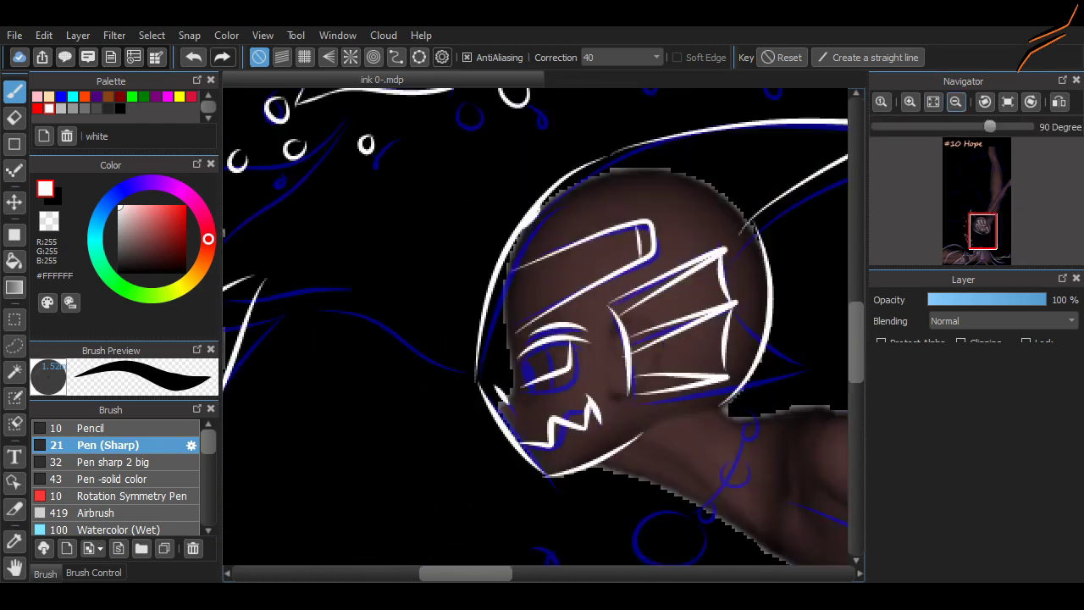
scroll(542, 322, "right", 2)
scroll(593, 356, "up", 3)
scroll(498, 303, "down", 2)
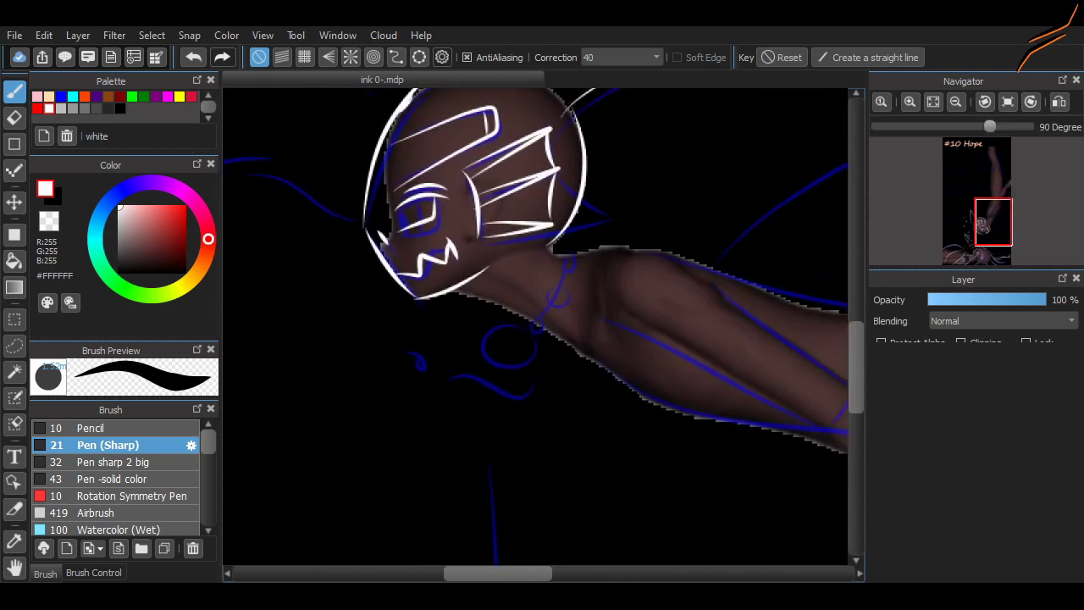
scroll(498, 302, "up", 3)
left_click_drag(385, 252, 687, 408)
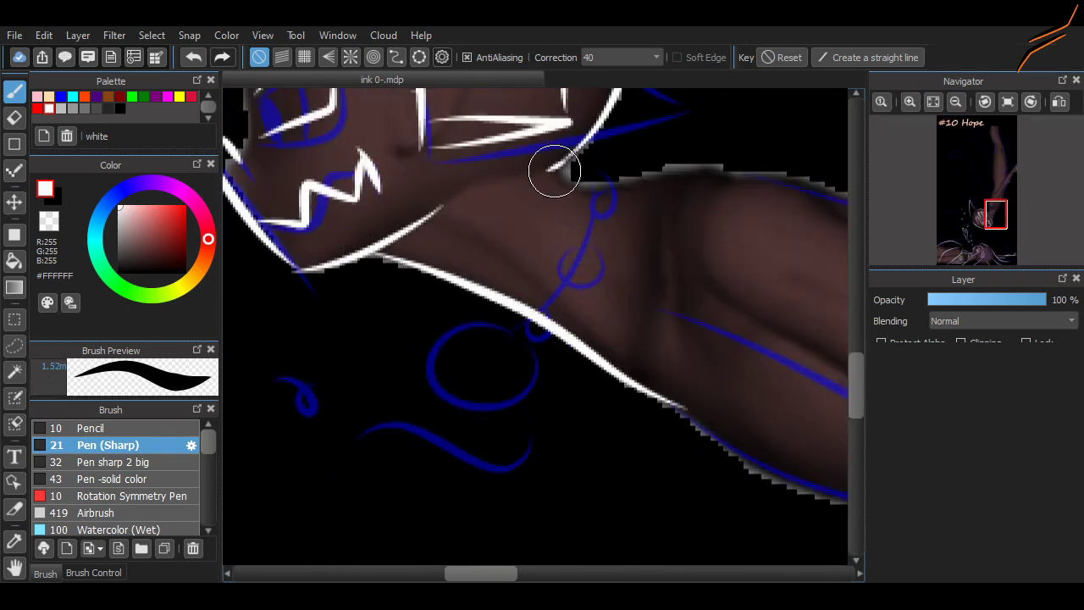
left_click_drag(555, 172, 729, 175)
key("ctrl+z")
Draw a necklace cord around the neck with a hanging oval pendant, and add slanted gill strokes on the neck.
mouse_move(617, 198)
left_mouse_down()
mouse_move(593, 356)
mouse_move(601, 416)
mouse_move(626, 175)
left_mouse_up()
left_click_drag(600, 436, 618, 495)
key("ctrl+z")
mouse_move(603, 427)
left_mouse_down()
mouse_move(571, 460)
mouse_move(610, 475)
left_mouse_up()
key("ctrl+z")
mouse_move(603, 428)
left_mouse_down()
mouse_move(585, 460)
mouse_move(581, 435)
mouse_move(603, 431)
left_mouse_up()
left_click_drag(548, 195, 499, 266)
left_click_drag(585, 212, 545, 285)
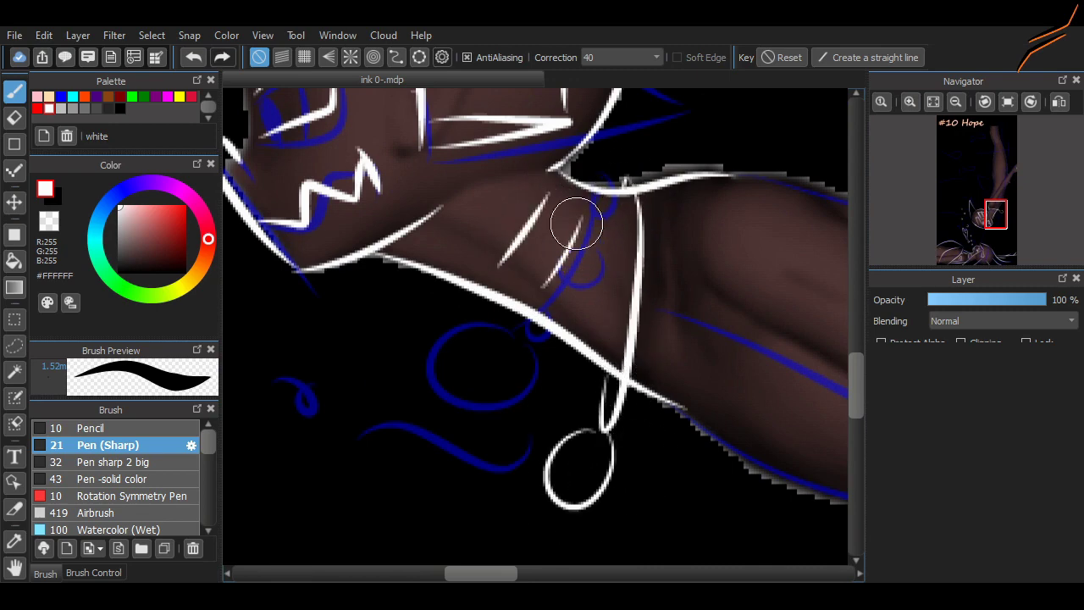
Draw a short curve marking the upper figure's shoulder and extend the back contour down toward the waist.
scroll(654, 395, "right", 5)
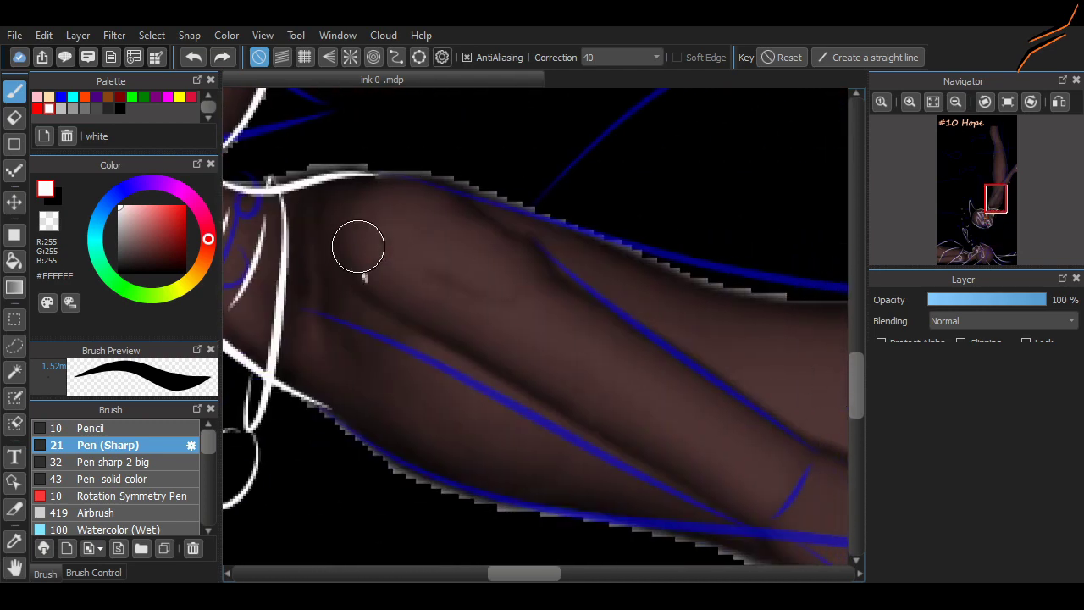
left_click_drag(404, 187, 376, 279)
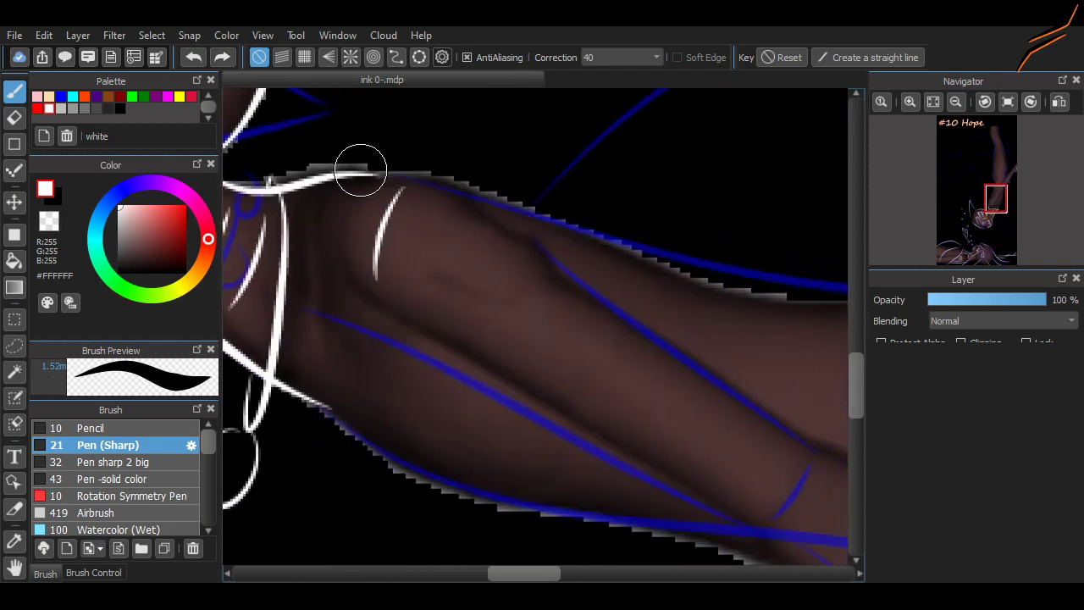
left_click_drag(360, 170, 819, 301)
left_click_drag(326, 381, 644, 460)
key("ctrl+z")
scroll(644, 460, "right", 1)
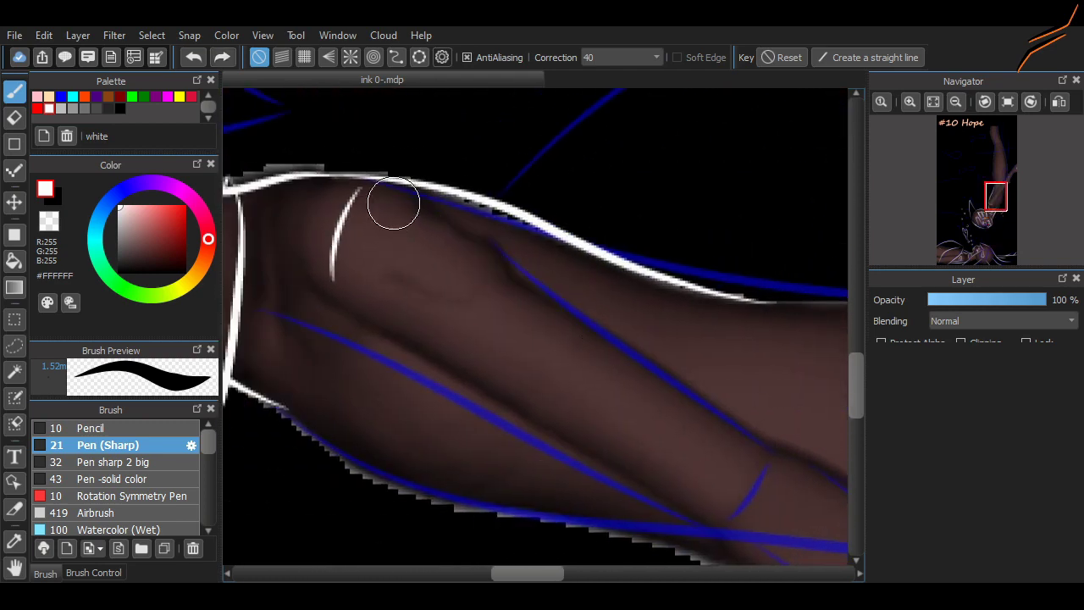
Line the rounded outer edge of the shoulder and try the lower edge of the upper arm.
left_click_drag(393, 203, 517, 301)
key("ctrl+z")
scroll(508, 552, "down", 1)
mouse_move(326, 303)
left_mouse_down()
mouse_move(550, 447)
mouse_move(573, 443)
mouse_move(559, 449)
left_mouse_up()
key("ctrl+z")
key("ctrl+z")
key("ctrl+z")
key("ctrl+z")
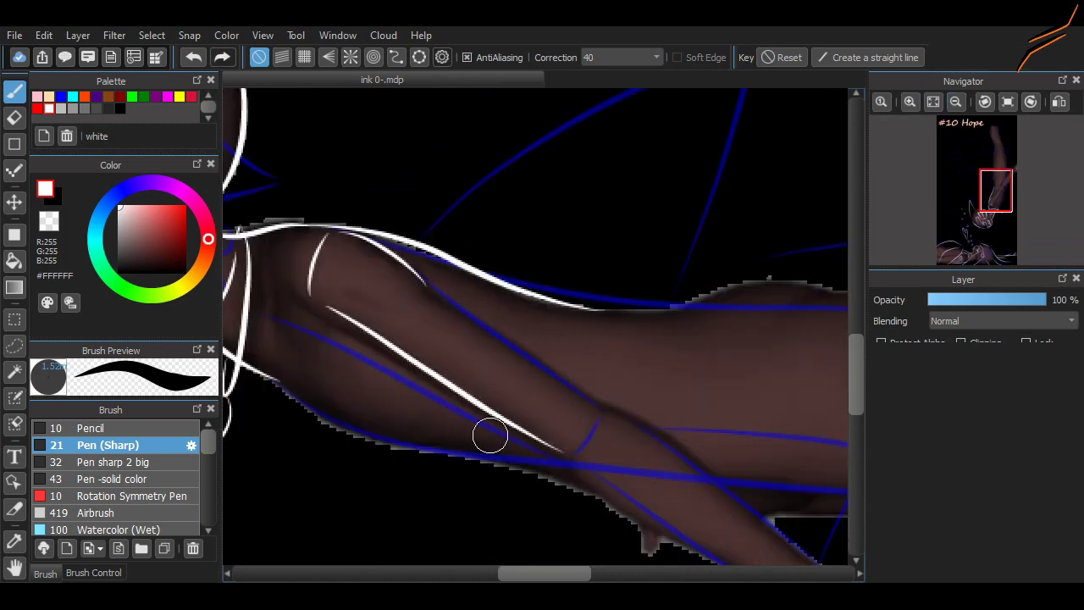
Line both long edges of the upper arm and close it with a short curve at the elbow.
key("ctrl+z")
left_click_drag(326, 305, 560, 448)
key("ctrl+z")
mouse_move(428, 288)
left_mouse_down()
mouse_move(579, 423)
mouse_move(593, 411)
left_mouse_up()
key("ctrl+z")
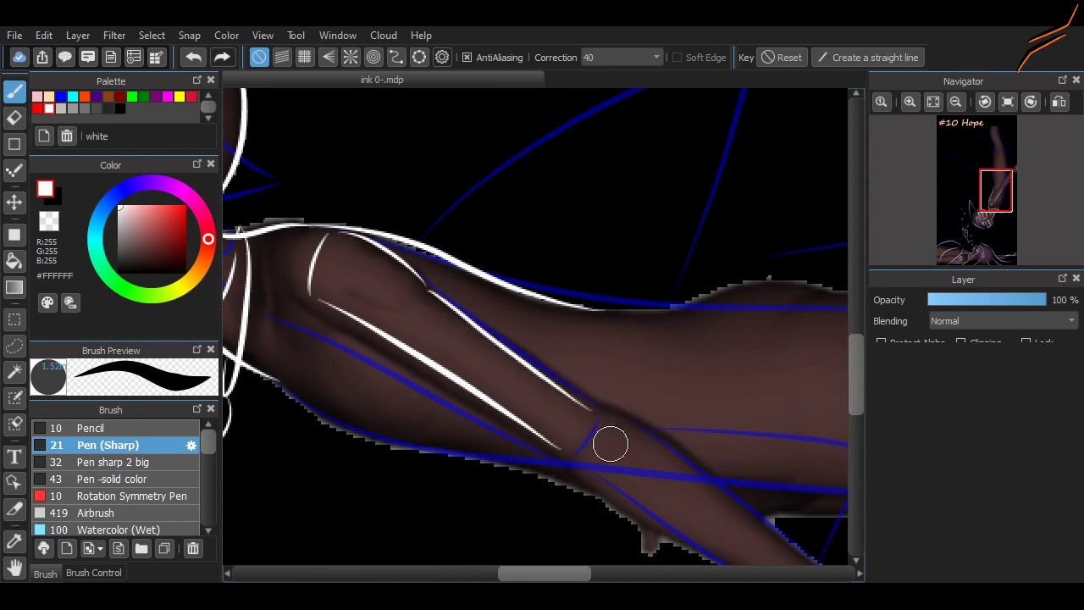
scroll(586, 481, "down", 5)
scroll(551, 364, "up", 5)
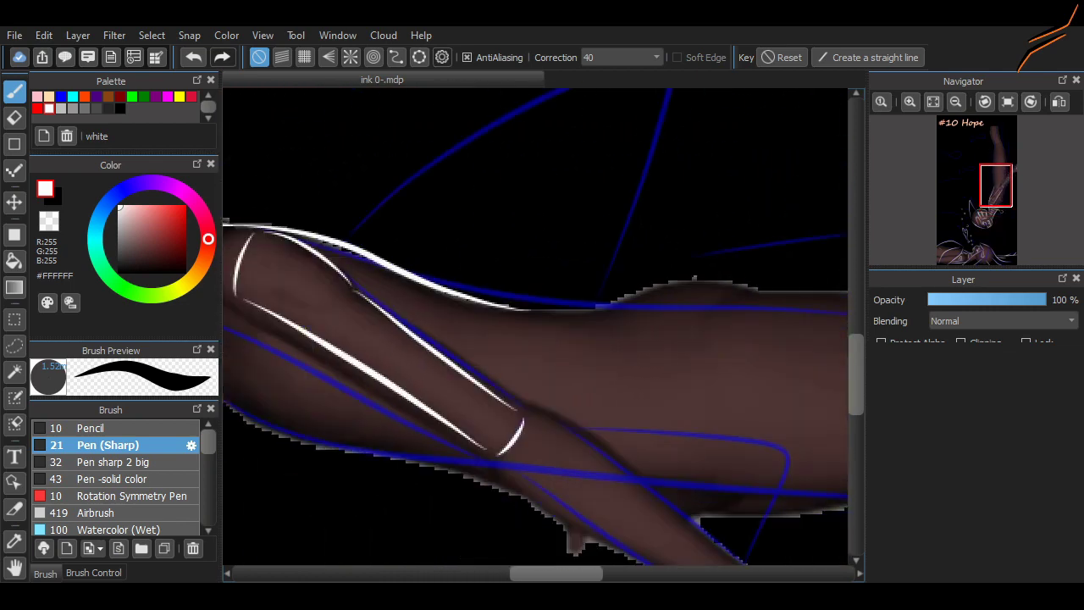
Line the upper figure's forearm and hand in white, with a pointed fin projecting from the forearm.
scroll(521, 252, "right", 3)
left_click_drag(518, 241, 591, 281)
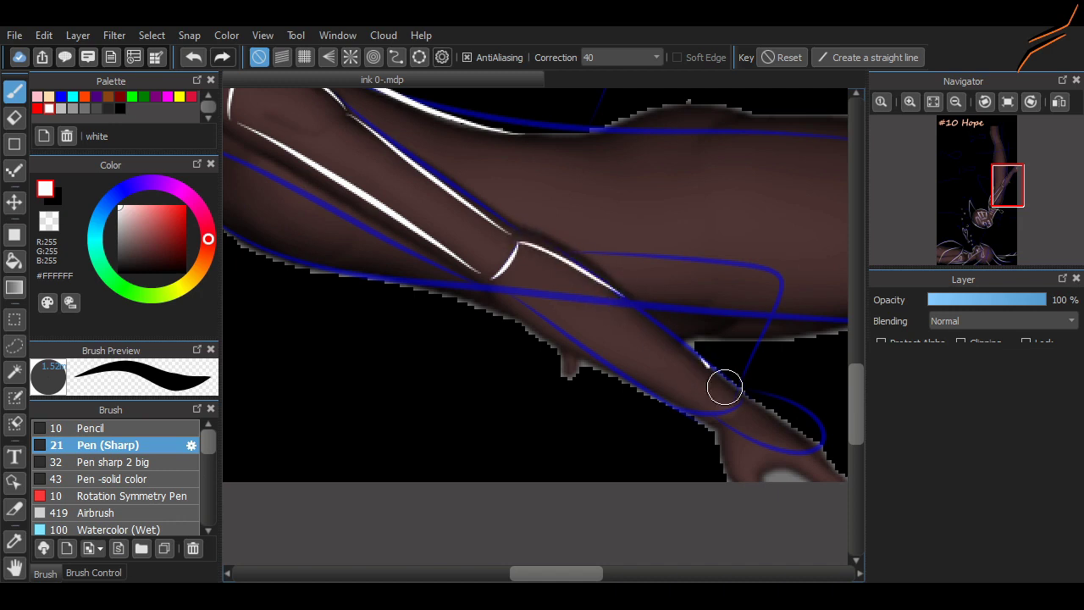
left_click_drag(575, 257, 726, 375)
left_click_drag(499, 285, 710, 406)
key("ctrl+z")
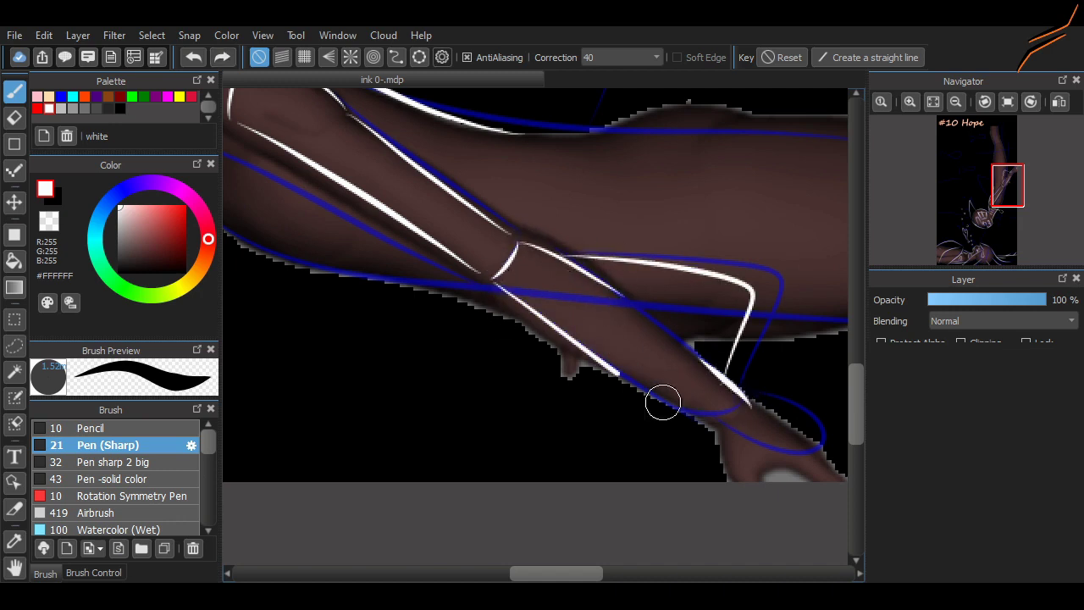
mouse_move(493, 282)
left_mouse_down()
mouse_move(716, 424)
mouse_move(745, 418)
mouse_move(500, 394)
left_mouse_up()
key("ctrl+z")
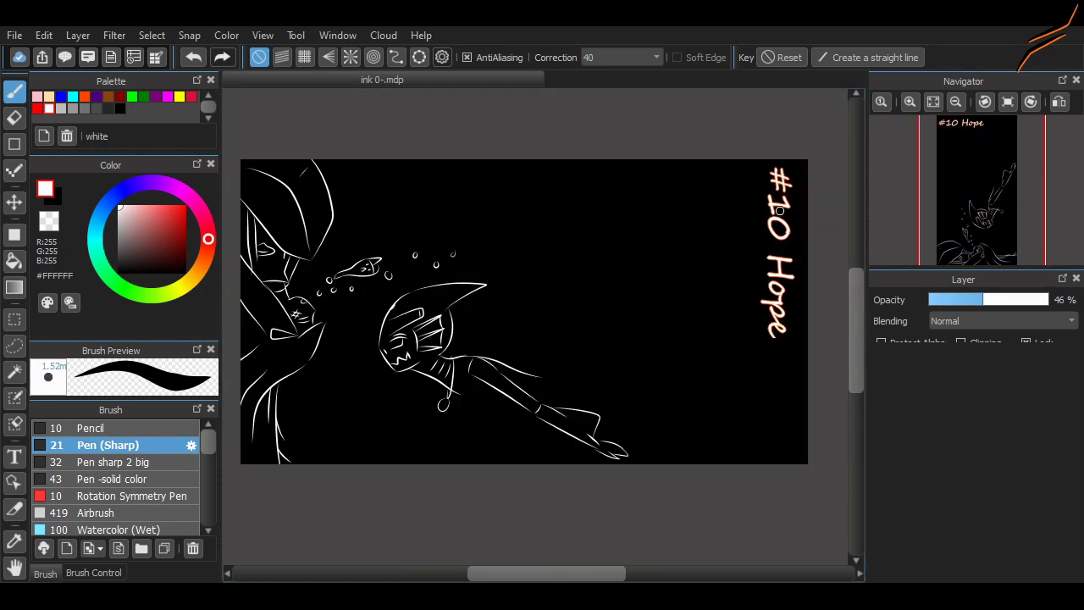
Line both long contours of the upper figure's body to the canvas edge and add a pointed fin on its side.
scroll(280, 271, "up", 5)
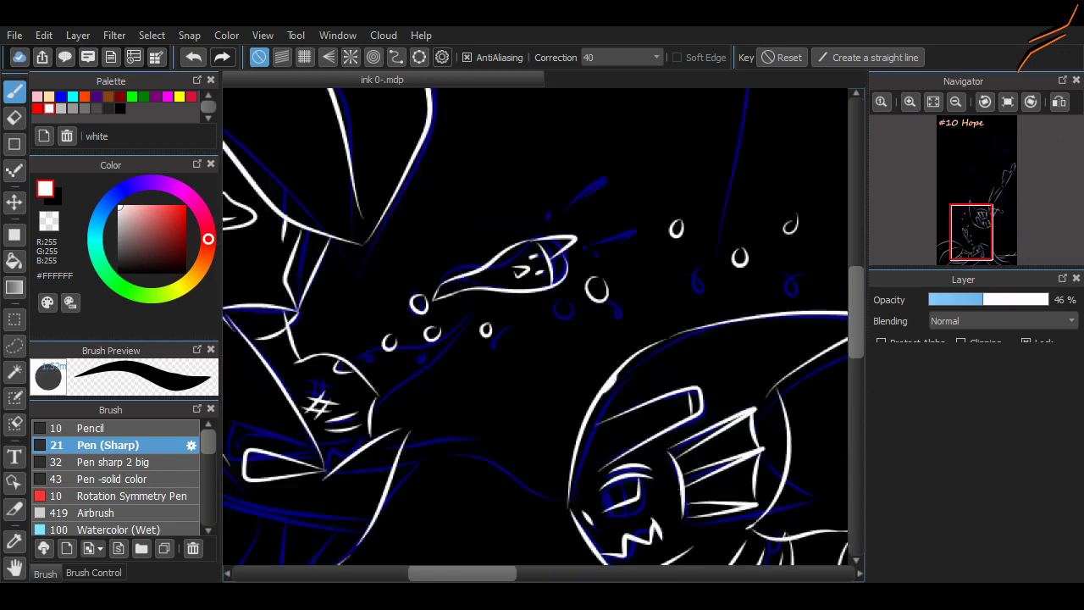
scroll(697, 217, "up", 8)
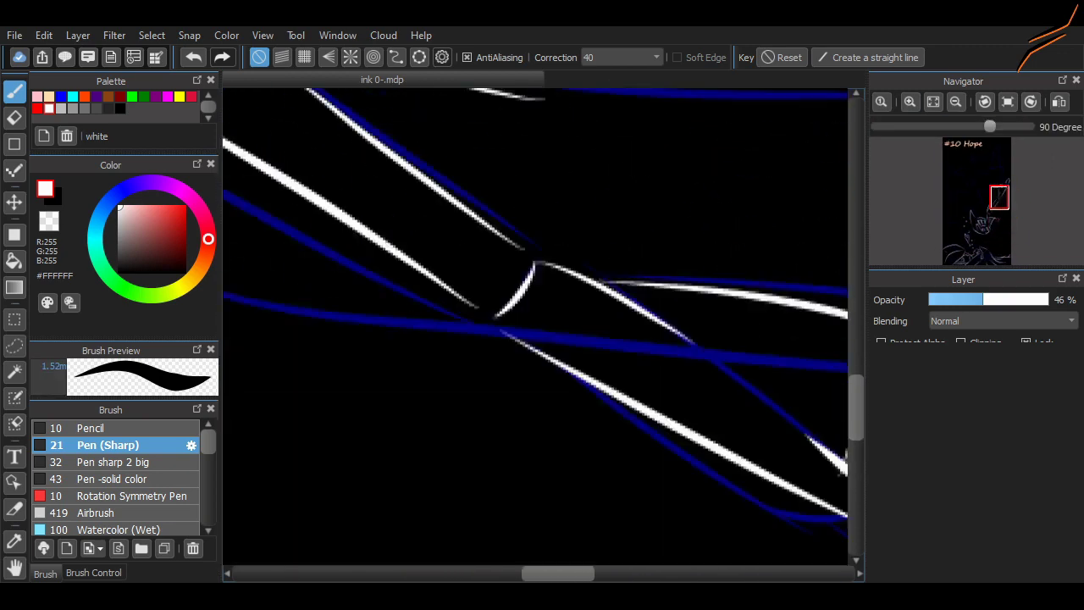
scroll(843, 475, "down", 3)
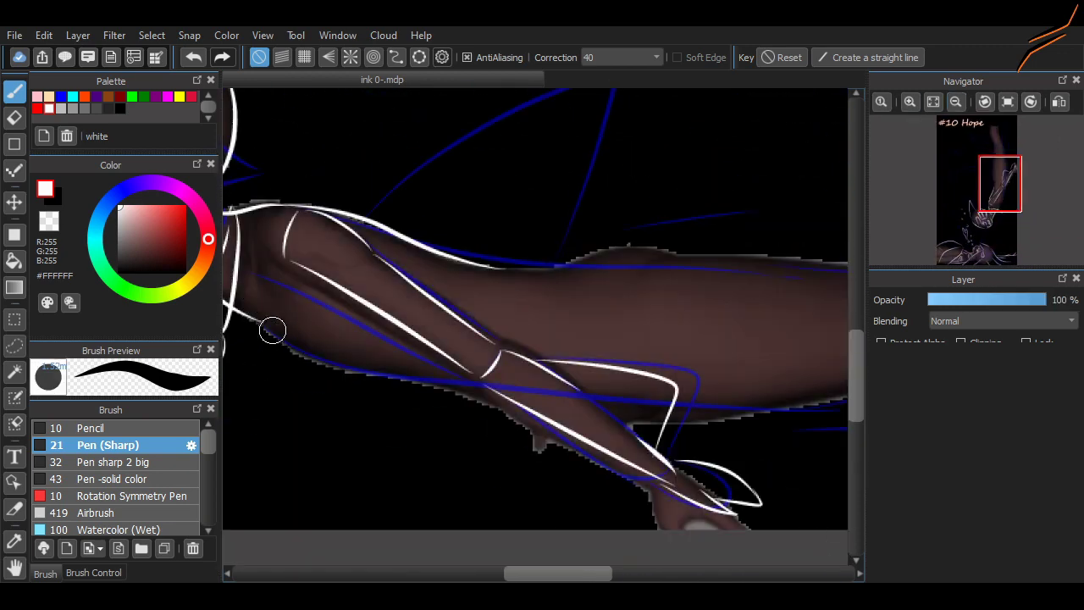
scroll(342, 376, "down", 2)
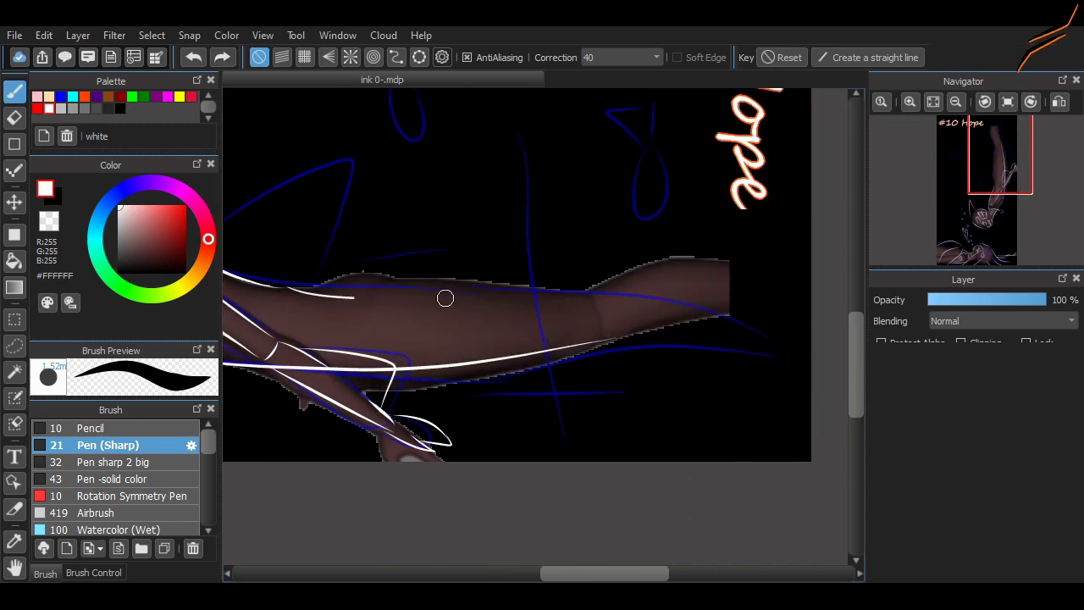
left_click_drag(445, 297, 811, 280)
key("ctrl+z")
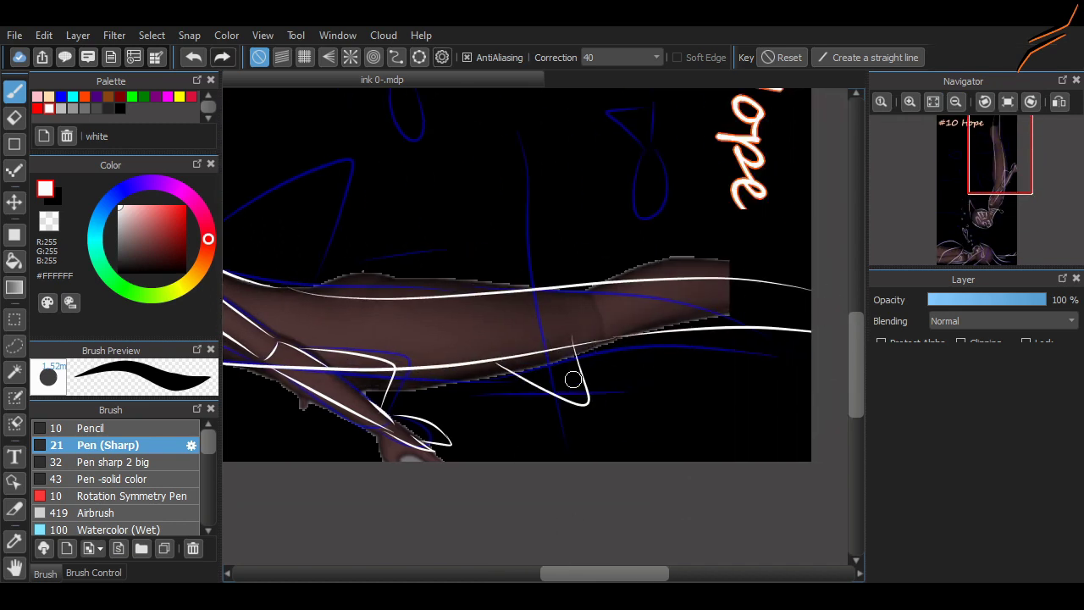
key("ctrl+0")
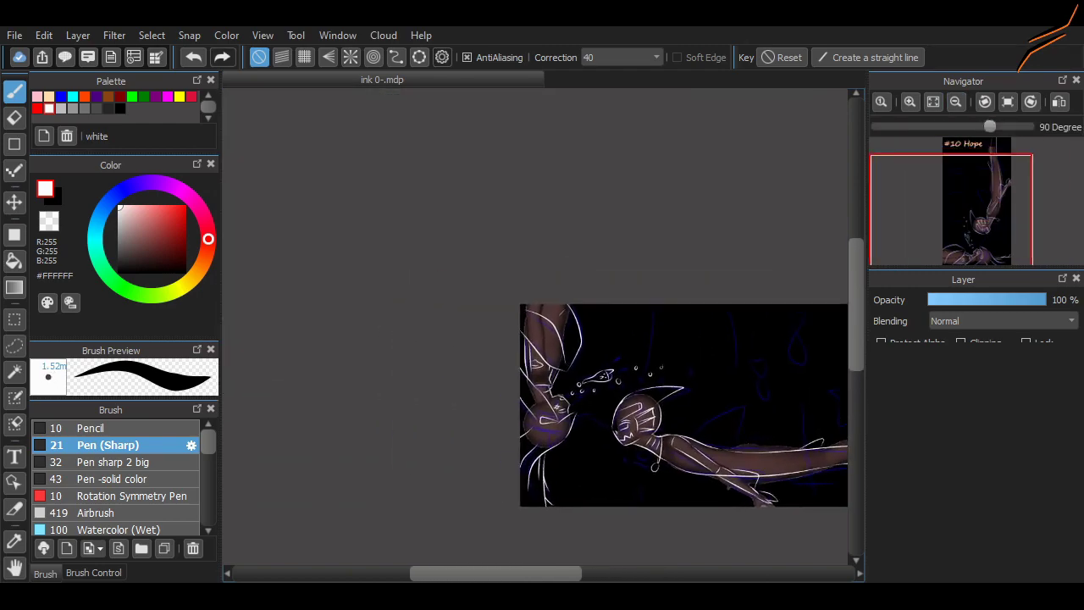
Rework the back contour at the waist so the upper and lower body lines join smoothly.
scroll(470, 326, "up", 3)
left_click_drag(501, 499, 458, 439)
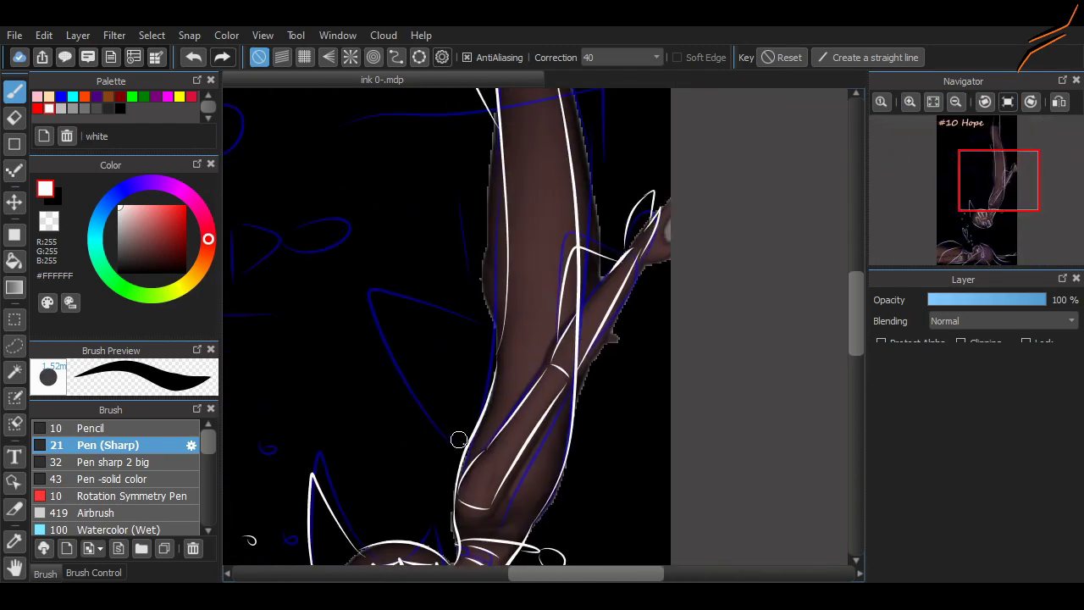
scroll(844, 108, "up", 2)
left_click_drag(475, 356, 496, 171)
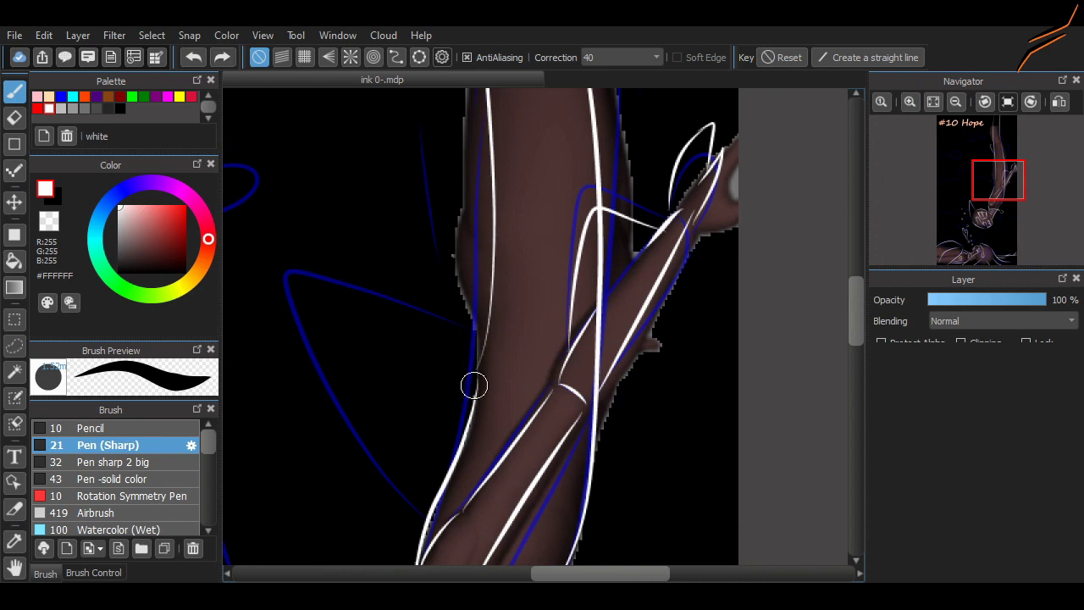
left_click_drag(474, 385, 498, 205)
key("ctrl+z")
left_click_drag(424, 511, 472, 368)
key("ctrl+z")
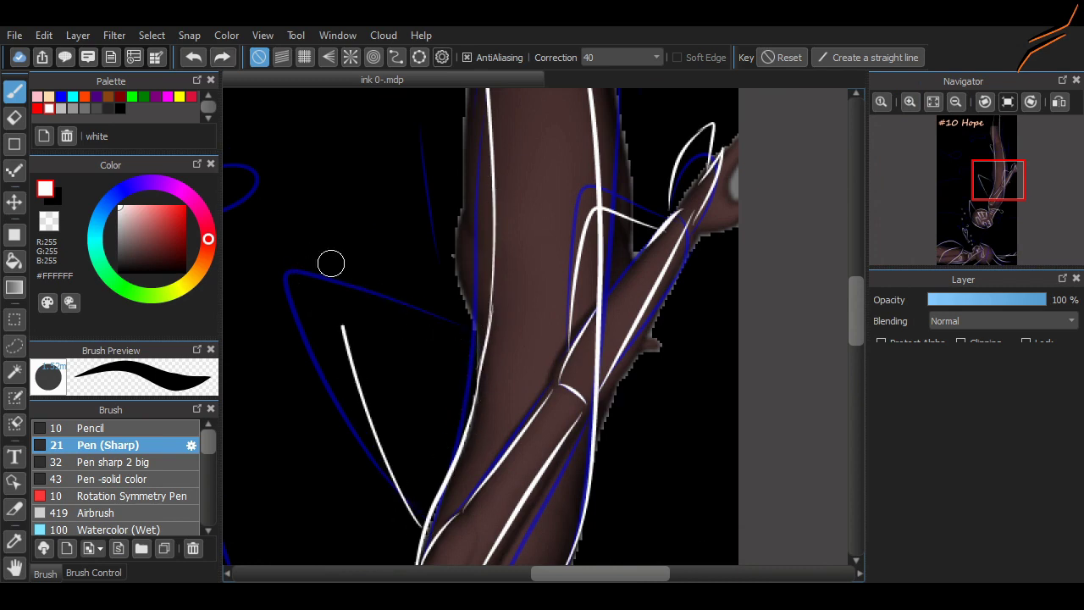
Draw the large pointed fin on the upper figure's back and erase the body line where it crosses the arm.
key("ctrl+y")
key("e")
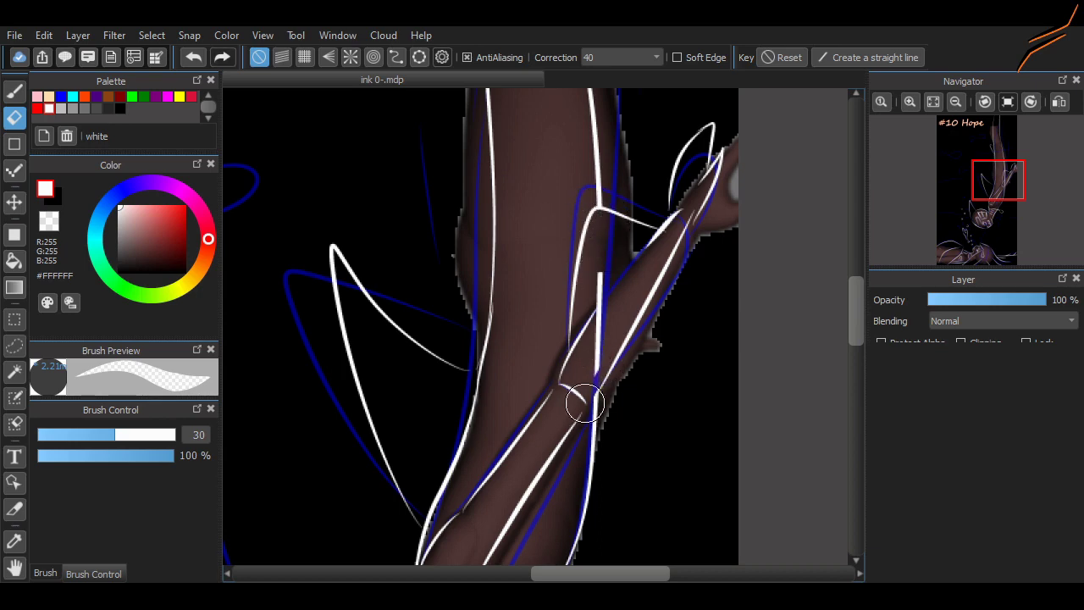
With the Pen sharp 2 big brush, draw a rising trail of white bubbles beside the upper figure's head.
scroll(602, 277, "down", 5)
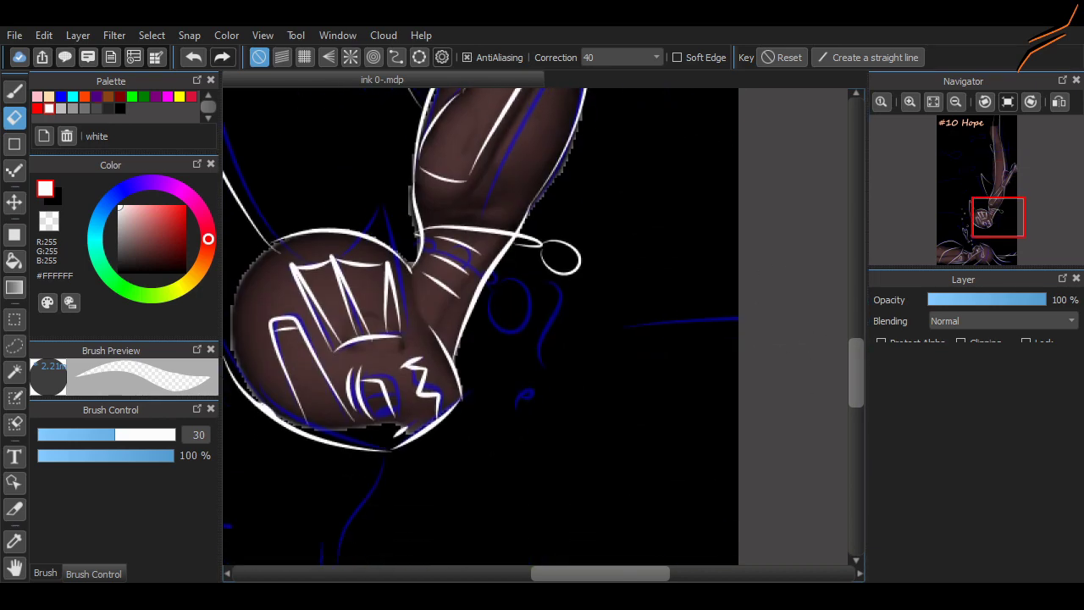
key("b")
left_click(101, 444)
left_click(117, 462)
scroll(371, 266, "left", 5)
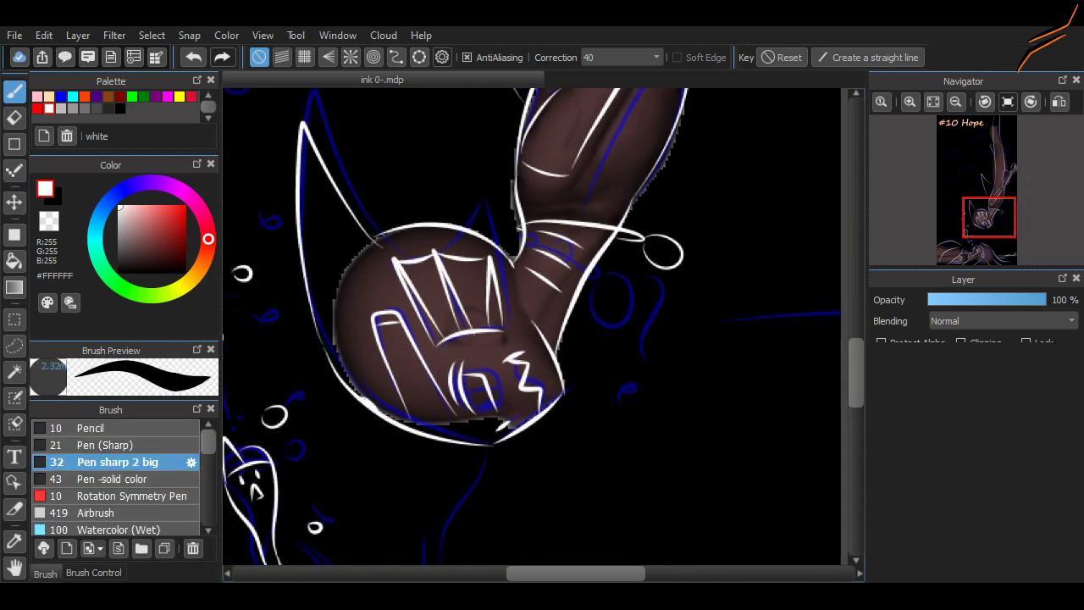
scroll(371, 266, "up", 3)
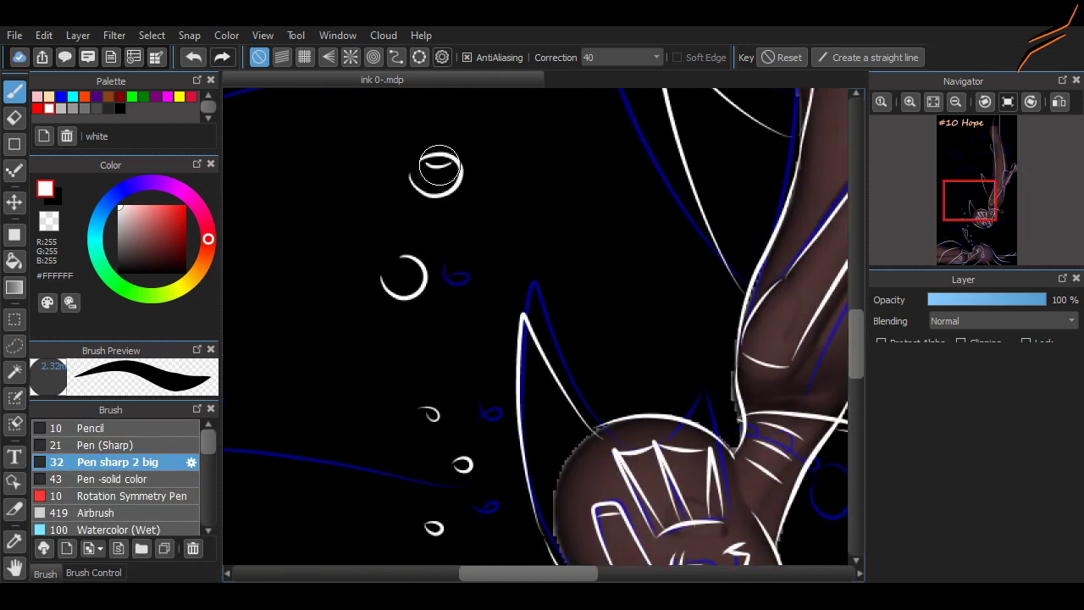
scroll(426, 266, "down", 5)
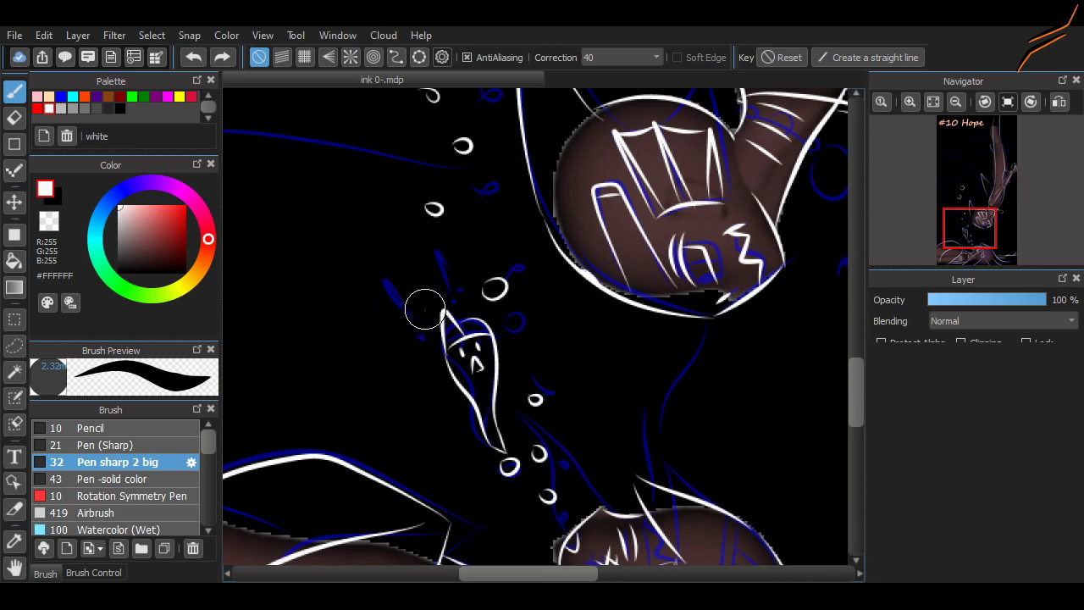
Draw two thick white tapered strokes ending in dots, fanning out above the small sea creature's head.
key("ctrl+z")
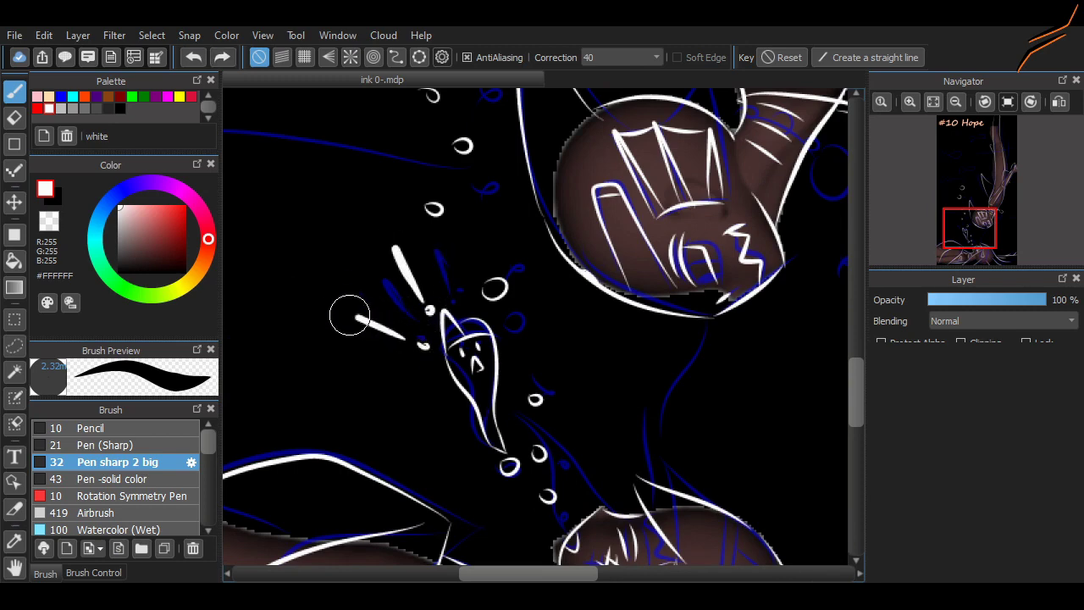
scroll(834, 365, "down", 4)
scroll(834, 364, "up", 2)
scroll(834, 364, "right", 2)
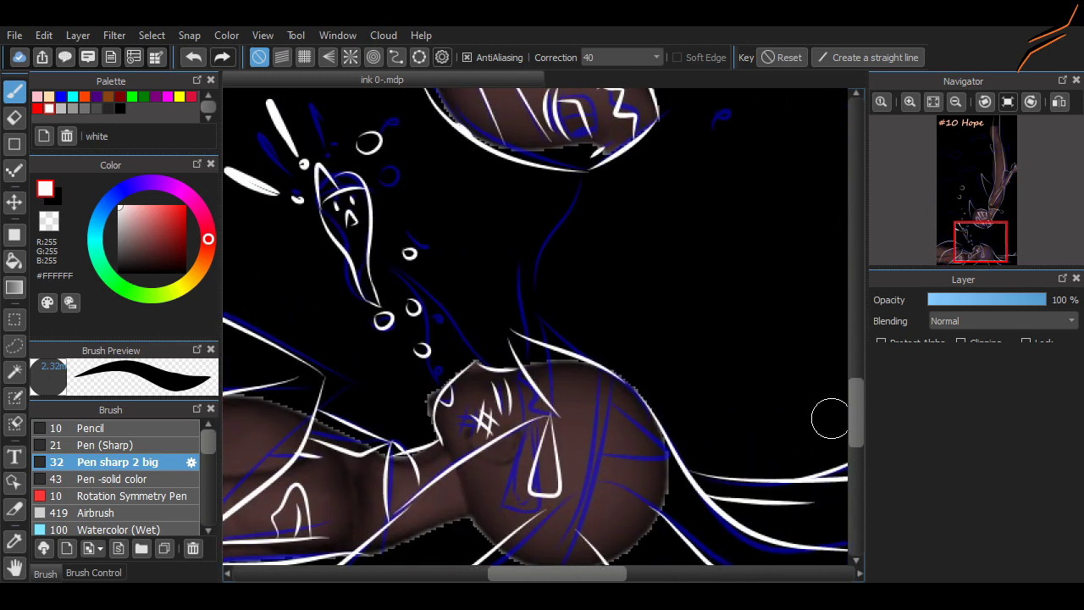
Try to line a pointed fin above the lower figure's head, changing to the Pen (Sharp) brush for thinner strokes.
scroll(830, 423, "up", 3)
scroll(339, 285, "up", 4)
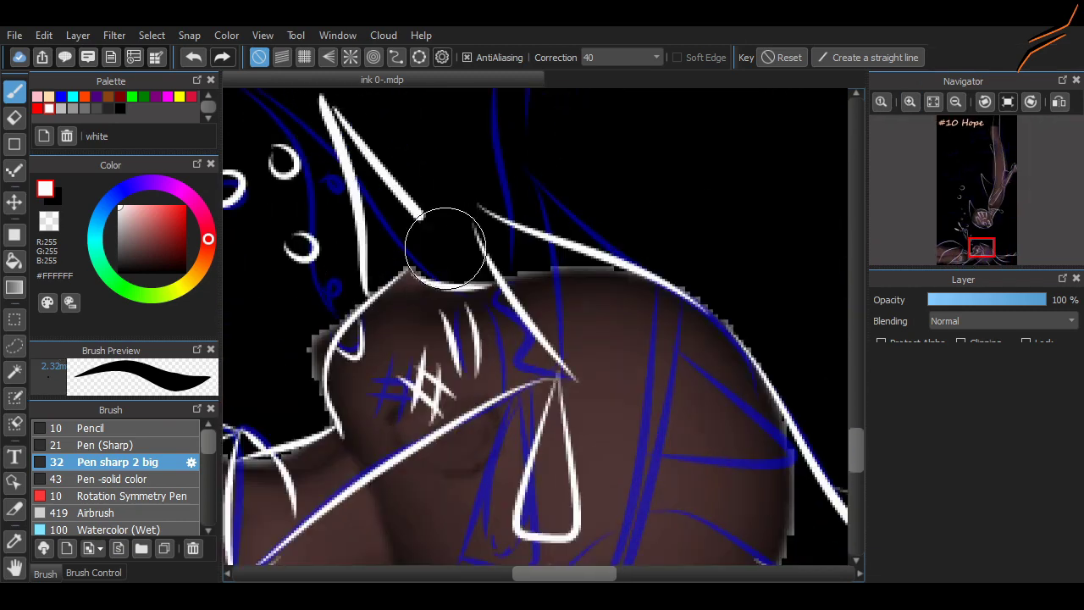
key("ctrl+z")
left_click_drag(365, 173, 435, 242)
key("ctrl+z")
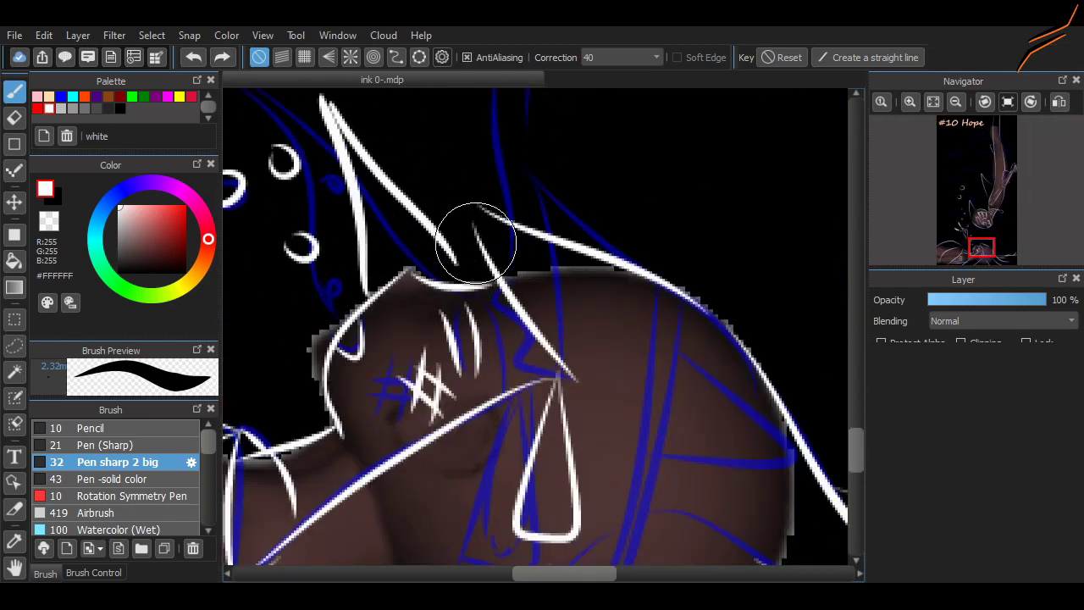
left_click_drag(415, 178, 462, 254)
left_click(108, 444)
key("ctrl+z")
left_click_drag(324, 100, 436, 213)
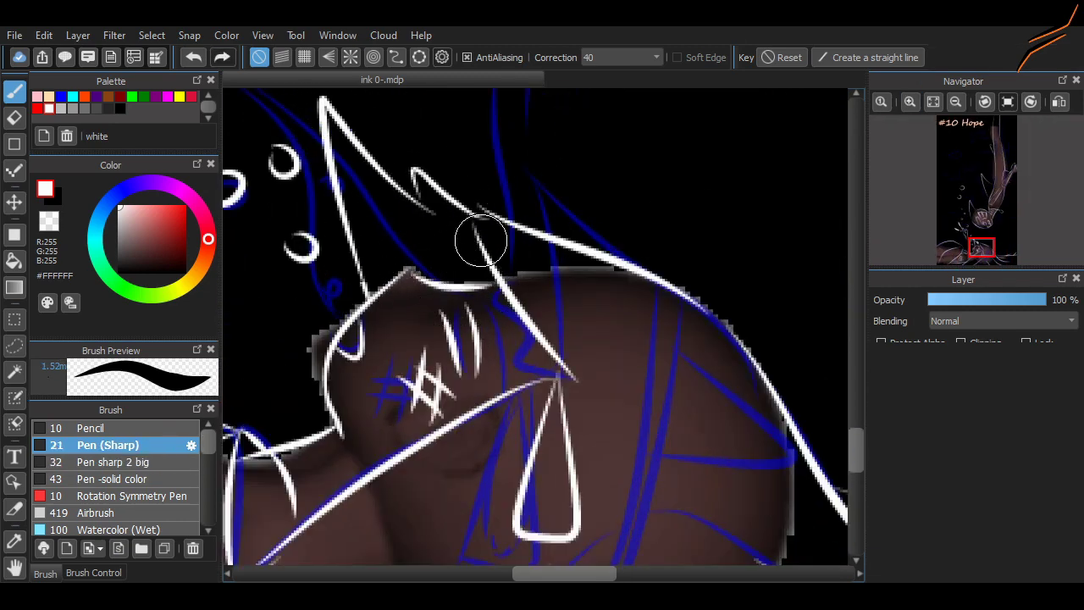
key("ctrl+z")
left_click_drag(421, 173, 446, 213)
left_click_drag(405, 164, 485, 254)
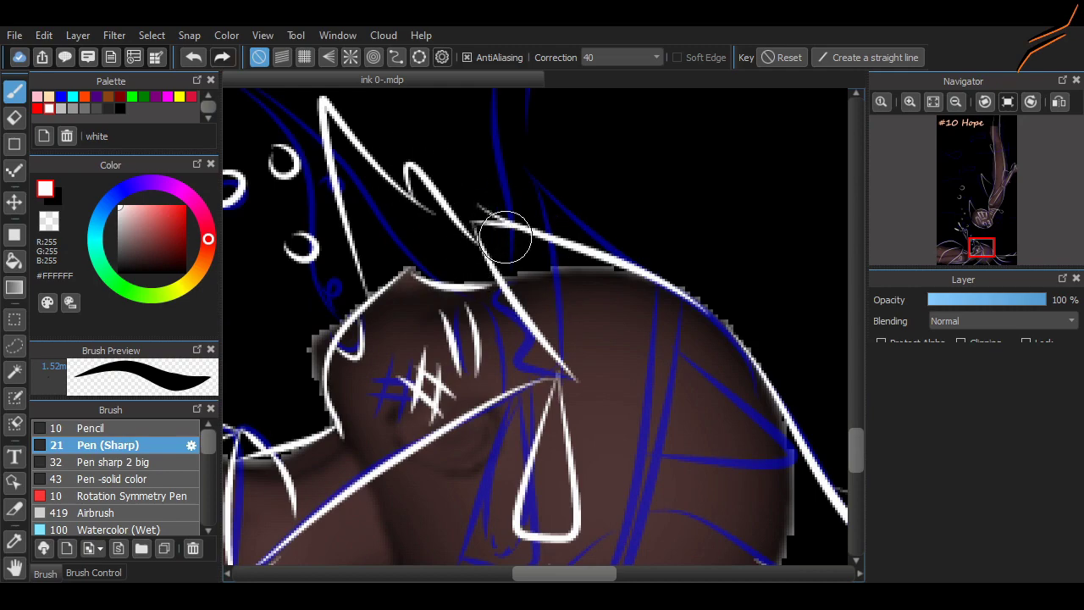
scroll(539, 430, "down", 3)
scroll(483, 484, "up", 1)
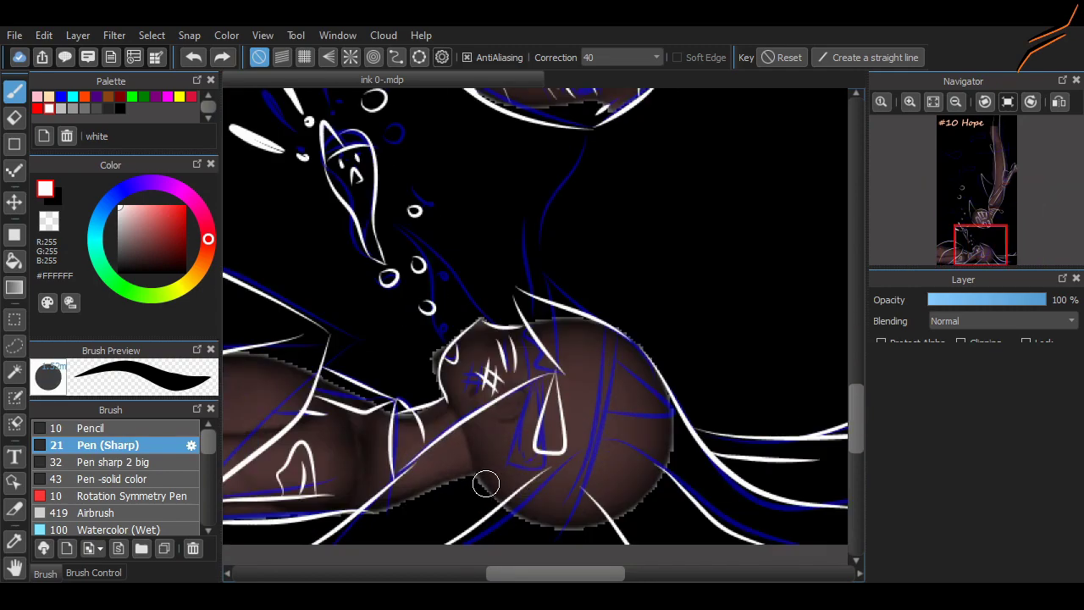
Draw wavy strands in red (#FF0000) from the lower figure's head and neck up to the upper figure's chin.
scroll(475, 489, "down", 1)
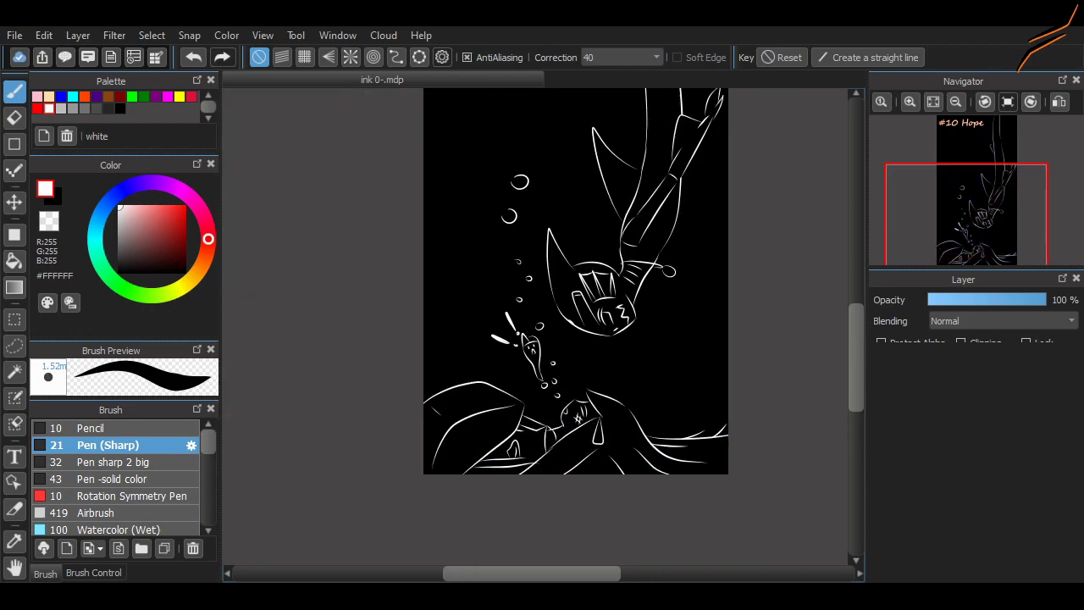
scroll(539, 288, "up", 1)
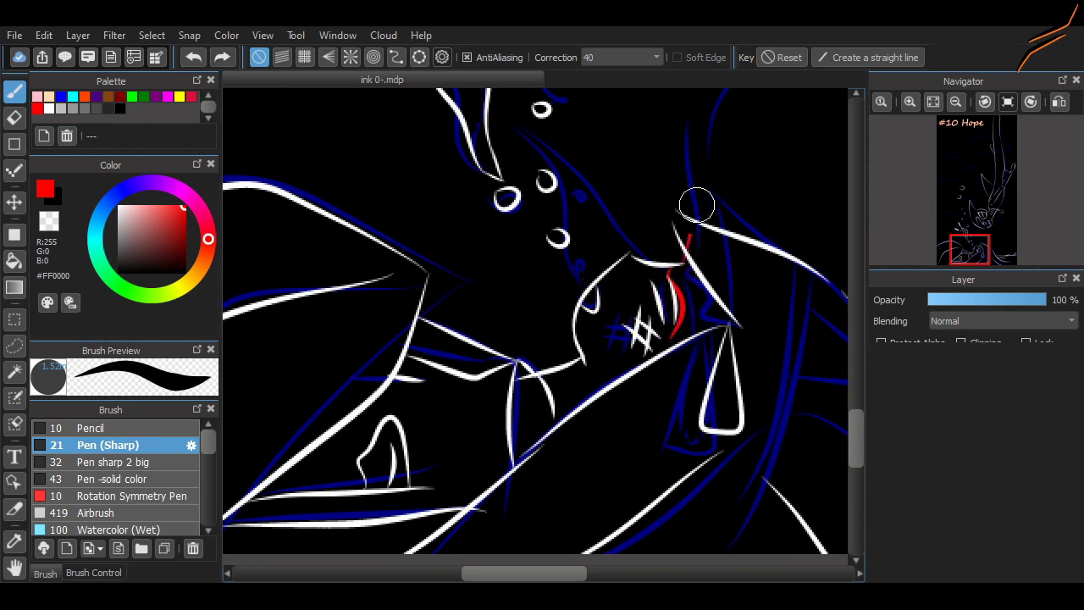
scroll(698, 298, "up", 3)
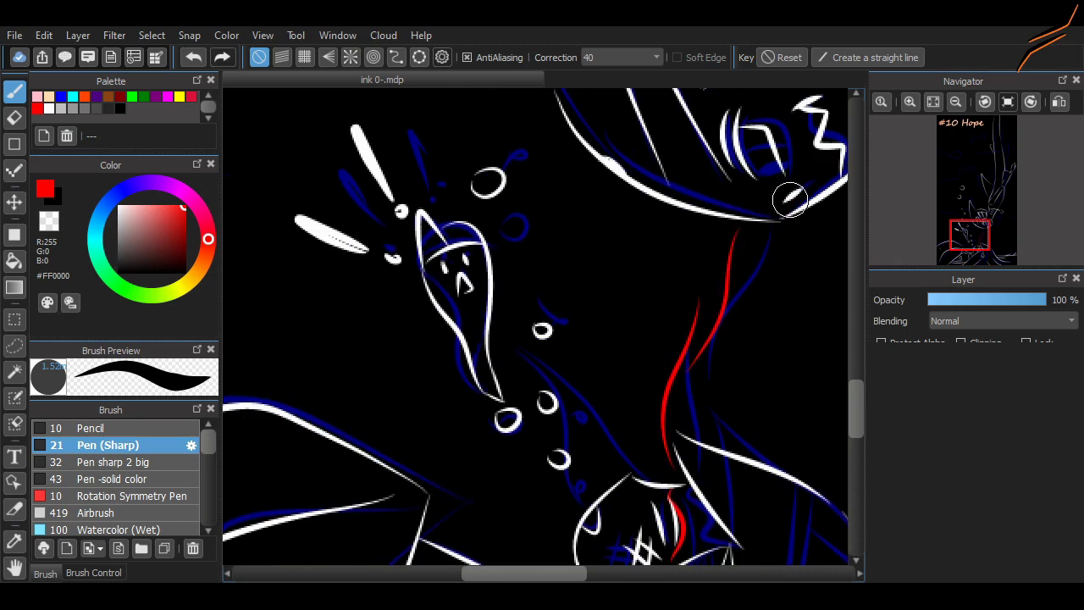
left_click_drag(794, 216, 734, 335)
Draw a red oval iris with a slanted line through it inside the upper figure's eye.
mouse_move(458, 434)
left_mouse_down()
mouse_move(610, 307)
mouse_move(689, 296)
mouse_move(624, 295)
left_mouse_up()
key("e")
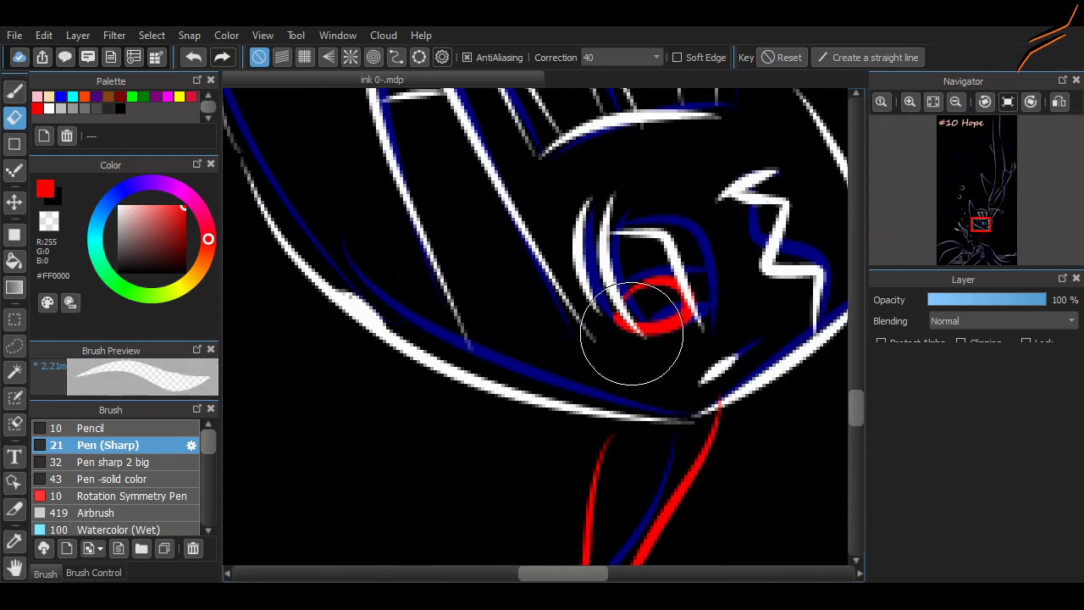
key("b")
mouse_move(627, 322)
left_mouse_down()
mouse_move(641, 291)
mouse_move(681, 303)
left_mouse_up()
Draw a red triangle inside the round lure hanging from the upper figure.
scroll(679, 305, "down", 3)
scroll(655, 366, "up", 3)
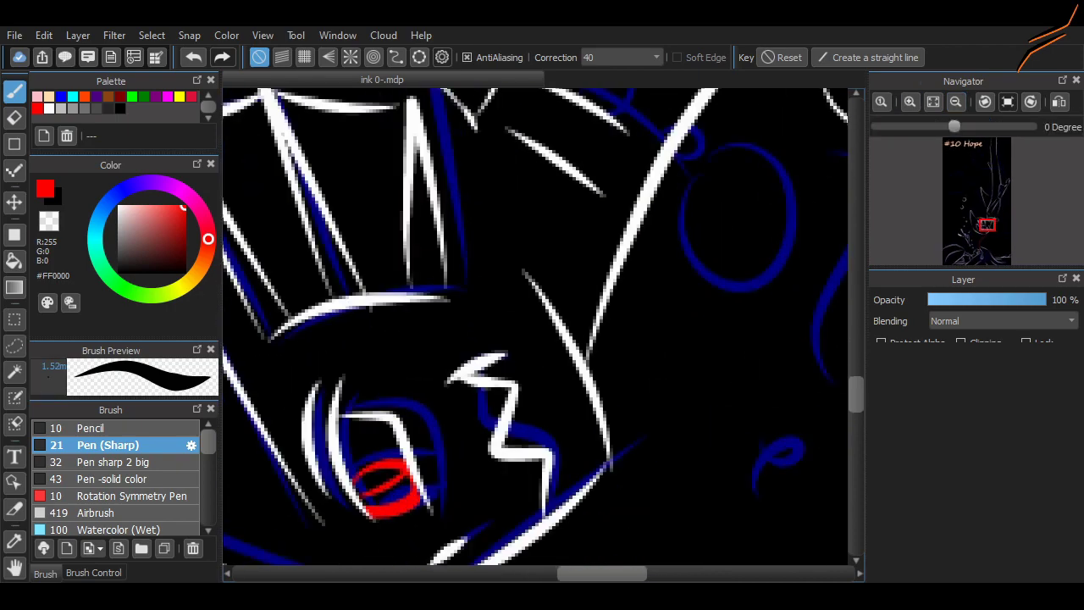
mouse_move(655, 367)
left_mouse_down()
mouse_move(709, 332)
mouse_move(699, 331)
mouse_move(695, 381)
mouse_move(659, 370)
mouse_move(709, 369)
left_mouse_up()
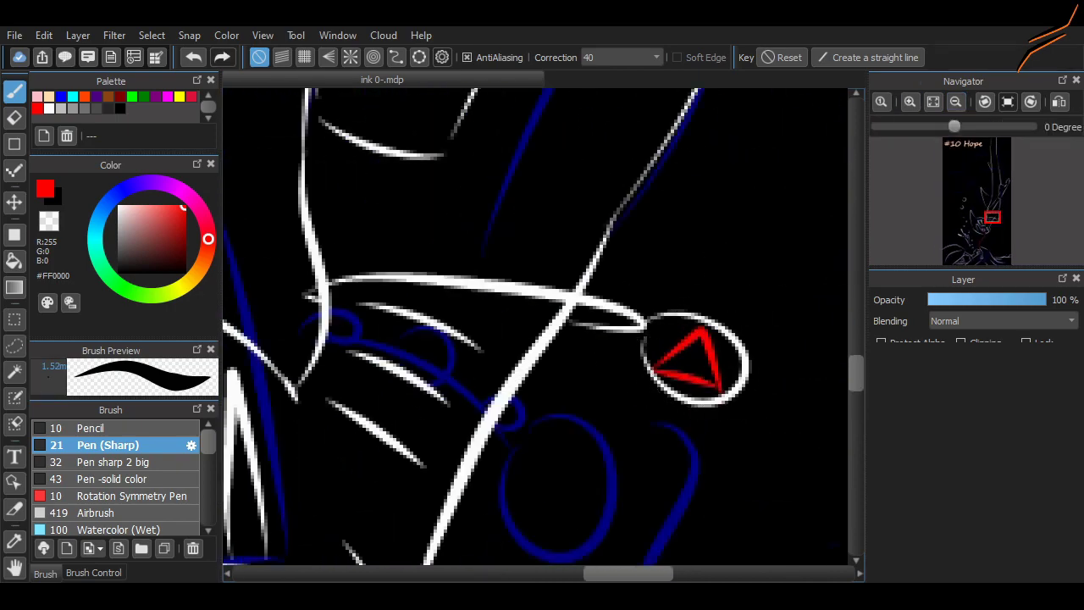
Add more wavy red strands between the two figures and a short red mark inside the lower figure's collar.
scroll(686, 360, "down", 3)
scroll(523, 387, "down", 3)
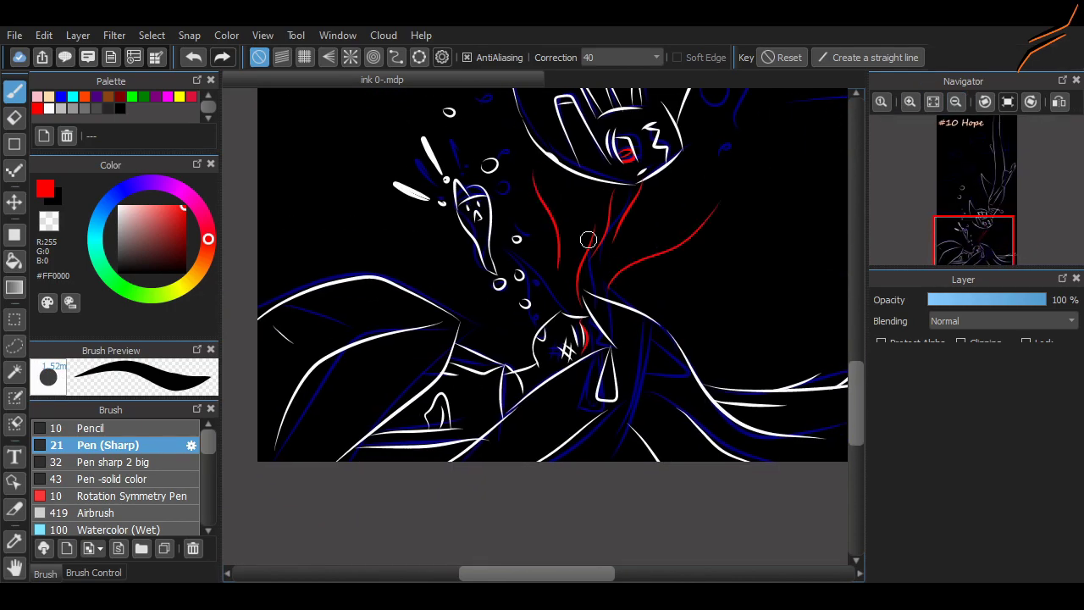
scroll(508, 322, "up", 3)
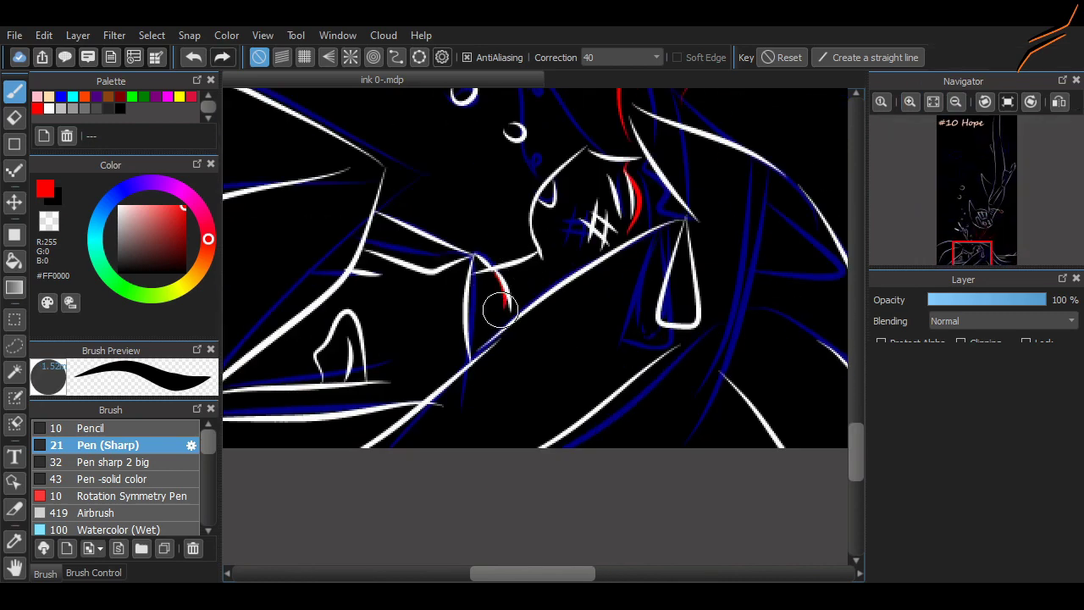
scroll(375, 403, "up", 3)
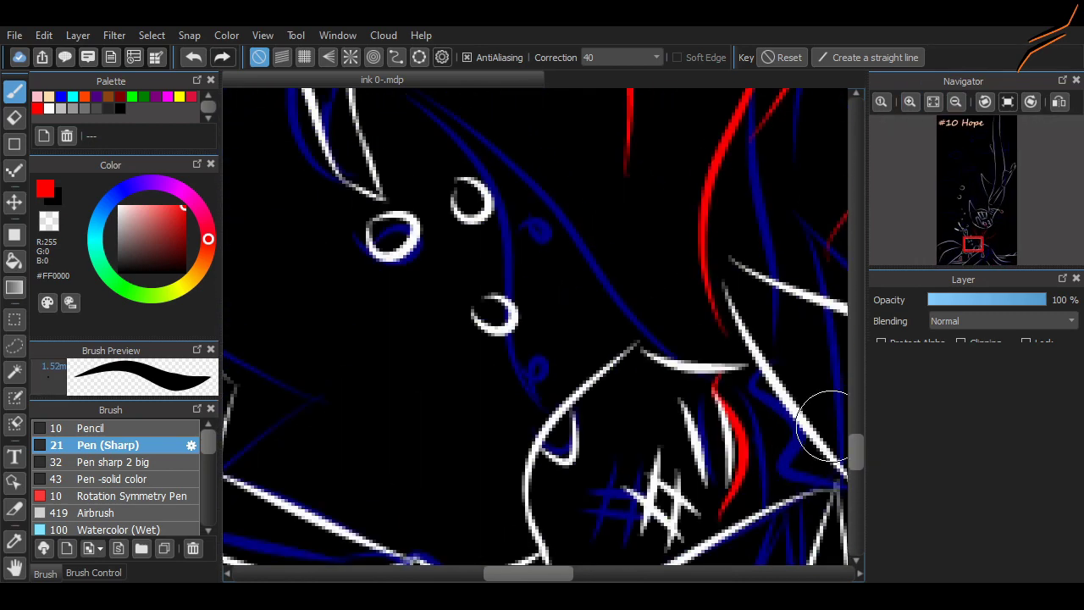
left_click_drag(680, 326, 674, 137)
left_click_drag(669, 449, 724, 453)
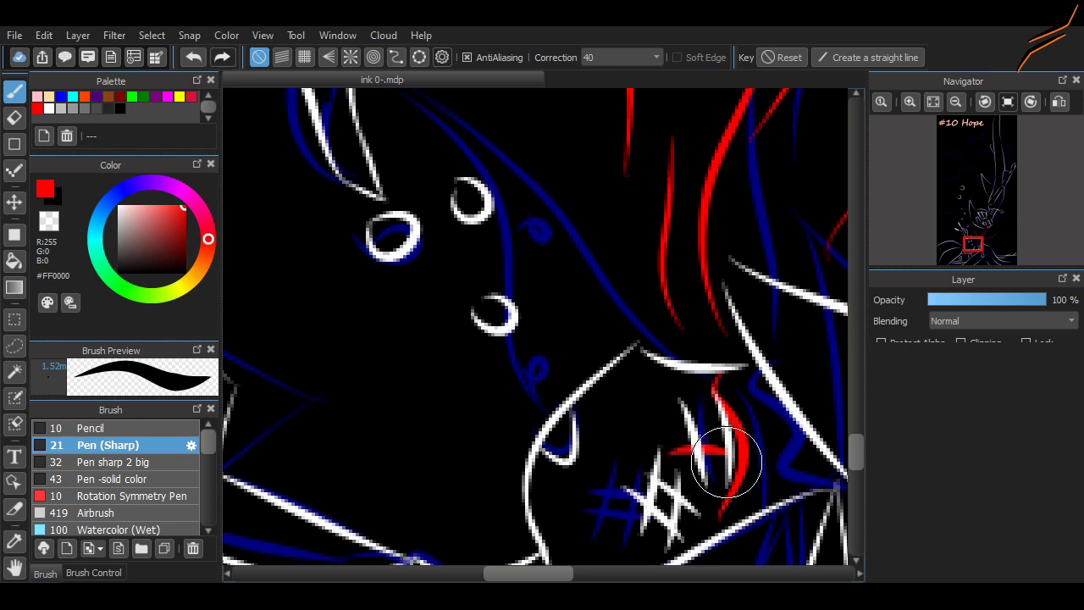
key("ctrl+z")
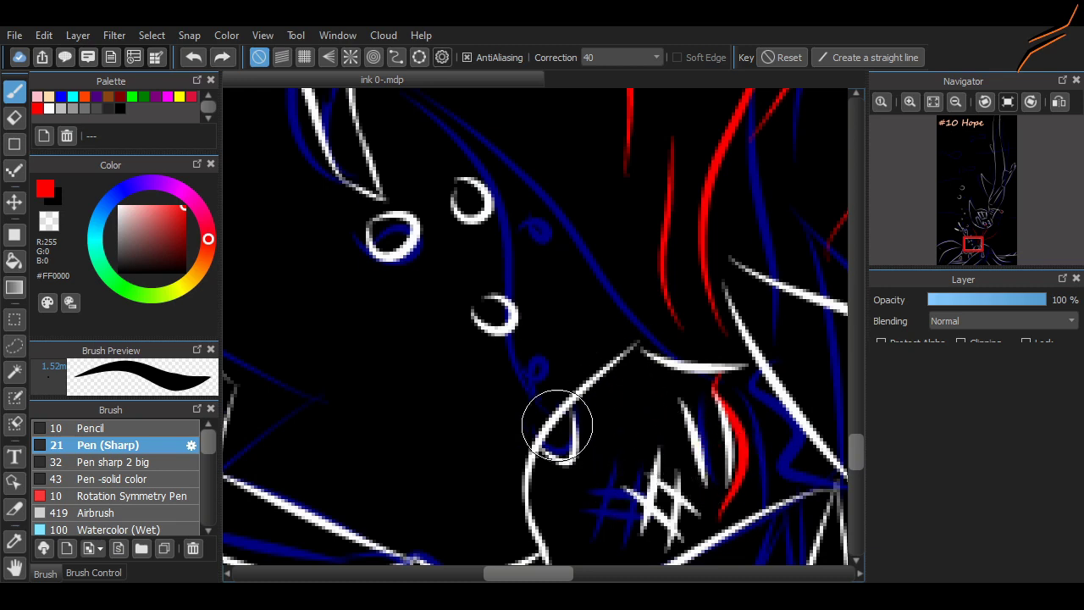
Draw a broken red strand rising from the lower figure's eye past the bubbles and alongside the sea creature.
left_click_drag(545, 412, 540, 388)
left_click_drag(566, 436, 534, 296)
key("ctrl+z")
left_click_drag(569, 457, 519, 246)
key("ctrl+z")
key("ctrl+z")
scroll(470, 261, "down", 3)
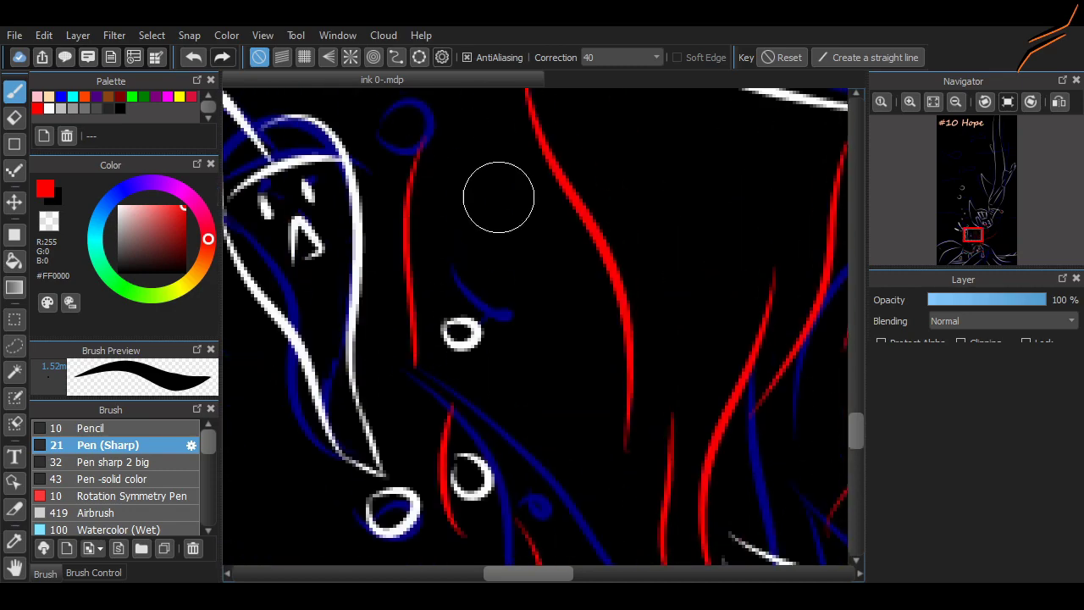
Return to white and line the large looped fish in the background over its blue sketch.
scroll(749, 519, "down", 3)
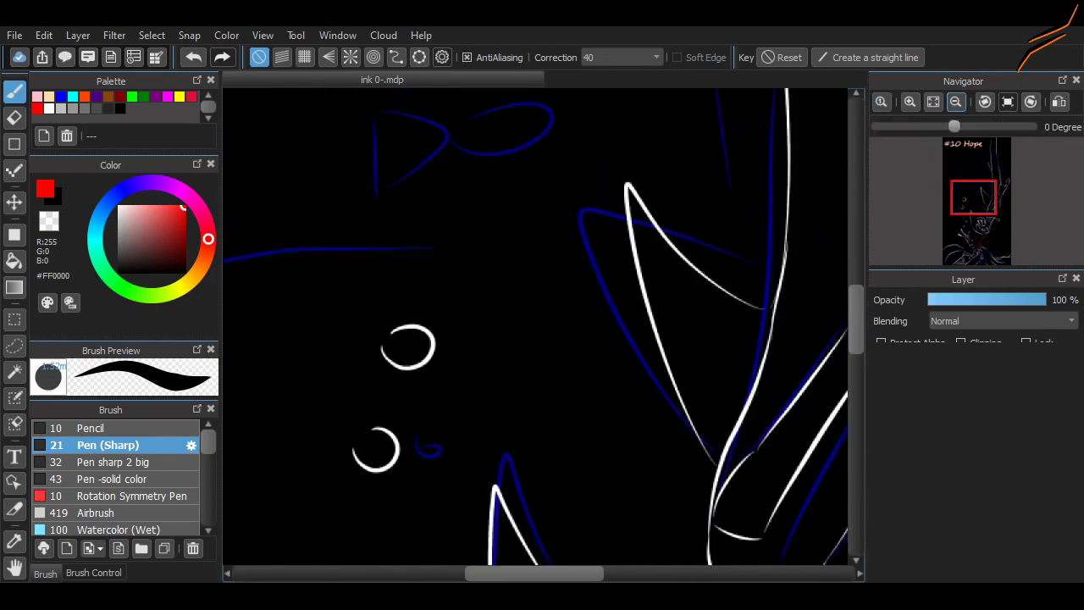
scroll(748, 519, "up", 3)
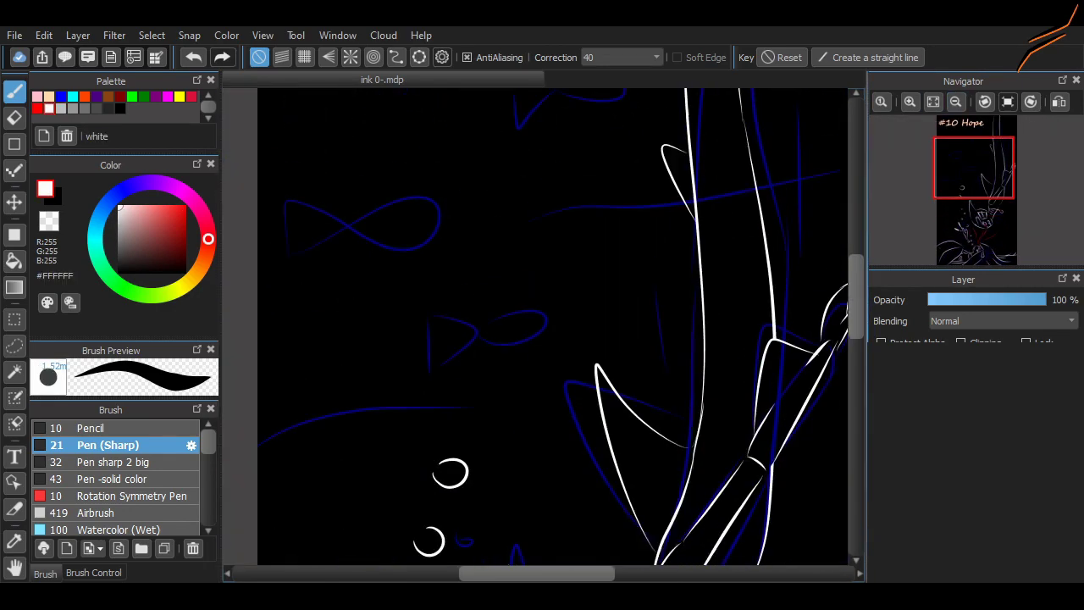
mouse_move(336, 305)
left_mouse_down()
mouse_move(424, 263)
mouse_move(341, 226)
mouse_move(365, 279)
mouse_move(332, 164)
mouse_move(400, 208)
mouse_move(610, 217)
mouse_move(446, 255)
mouse_move(537, 241)
mouse_move(446, 224)
mouse_move(453, 260)
left_mouse_up()
key("ctrl+z")
key("ctrl+z")
mouse_move(445, 224)
left_mouse_down()
mouse_move(434, 213)
mouse_move(456, 254)
left_mouse_up()
key("ctrl+z")
Line the two smaller background fish in white, one below and one above the large looped fish.
scroll(537, 496, "right", 3)
mouse_move(432, 377)
left_mouse_down()
mouse_move(442, 420)
mouse_move(617, 363)
left_mouse_up()
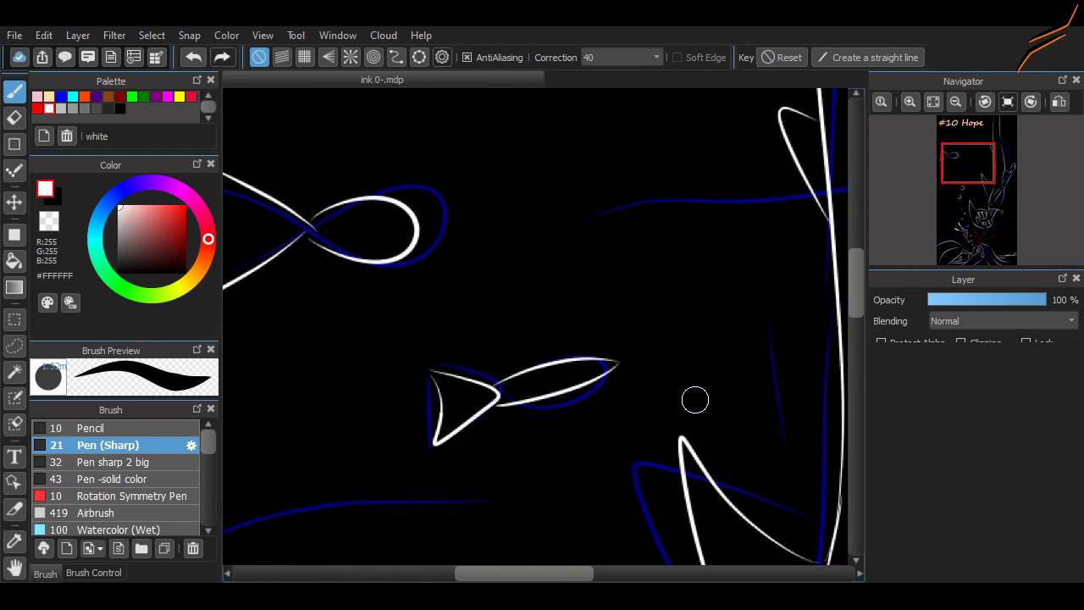
scroll(695, 400, "up", 3)
left_click_drag(690, 138, 616, 172)
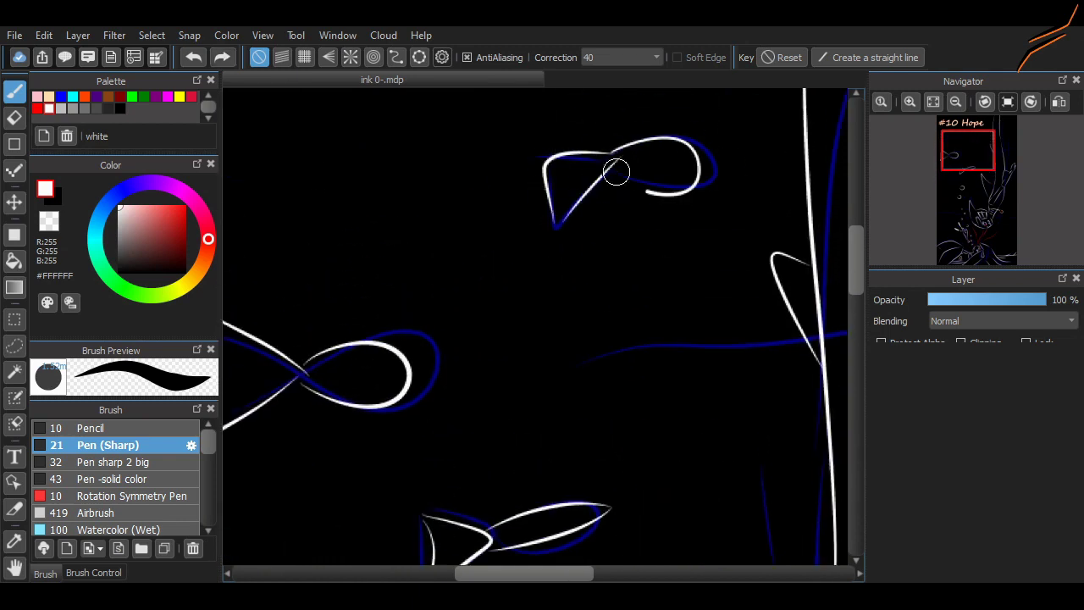
With the blue sketch hidden, draw a curved question-mark stroke above the upper figure's head with small bubbles beneath it.
scroll(753, 256, "down", 5)
scroll(534, 559, "up", 5)
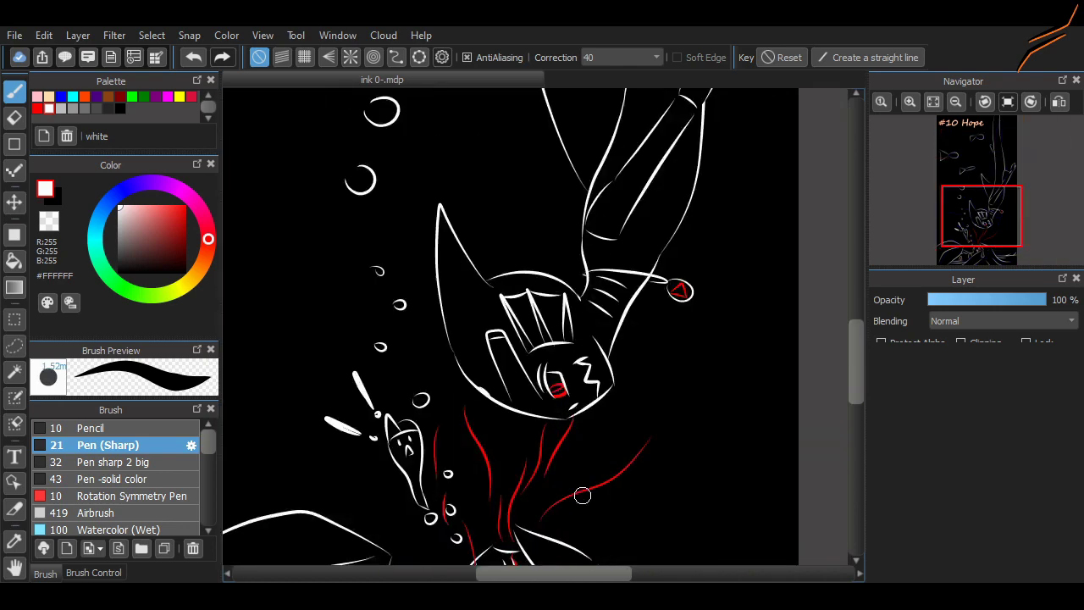
scroll(487, 314, "up", 1)
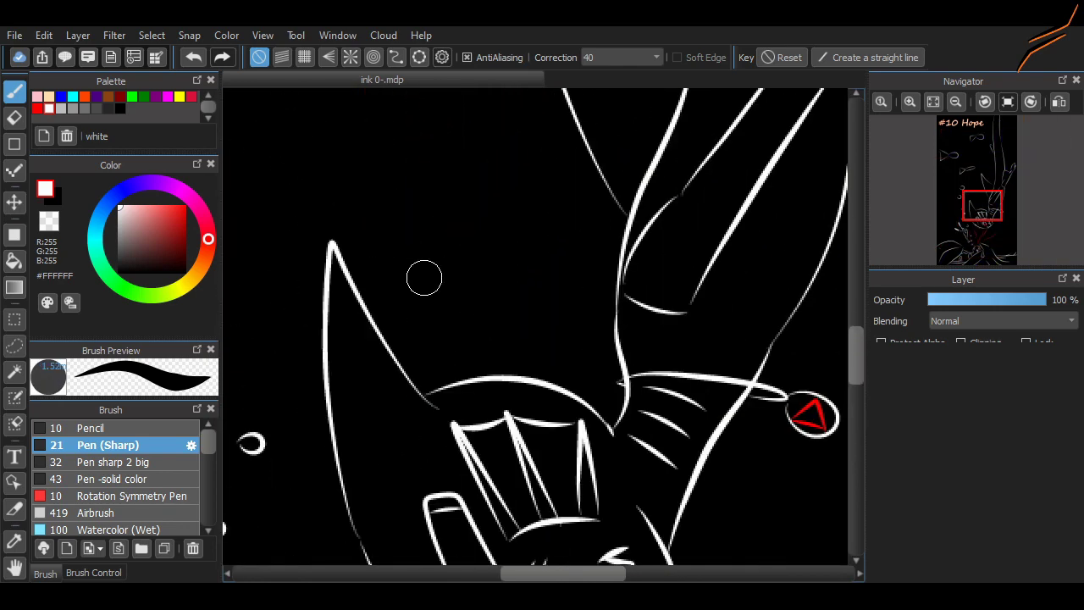
left_click_drag(469, 333, 489, 335)
left_click_drag(483, 282, 514, 350)
scroll(487, 322, "up", 3)
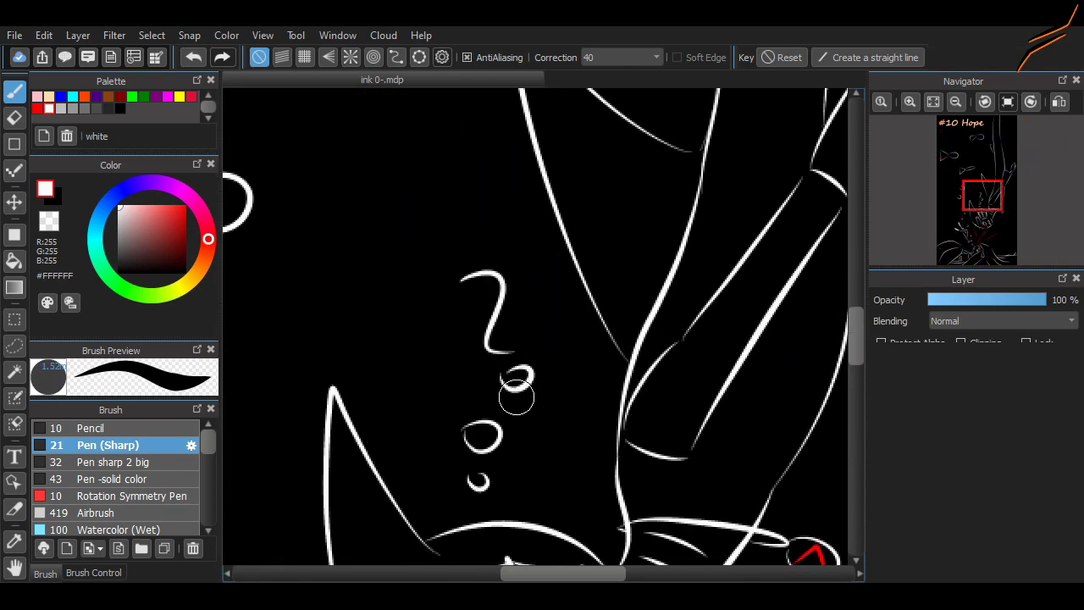
Undo the small bubbles under the question-mark curve and draw a single oval dot in their place.
key("ctrl+z")
key("ctrl+z")
key("ctrl+z")
key("ctrl+z")
scroll(435, 378, "down", 3)
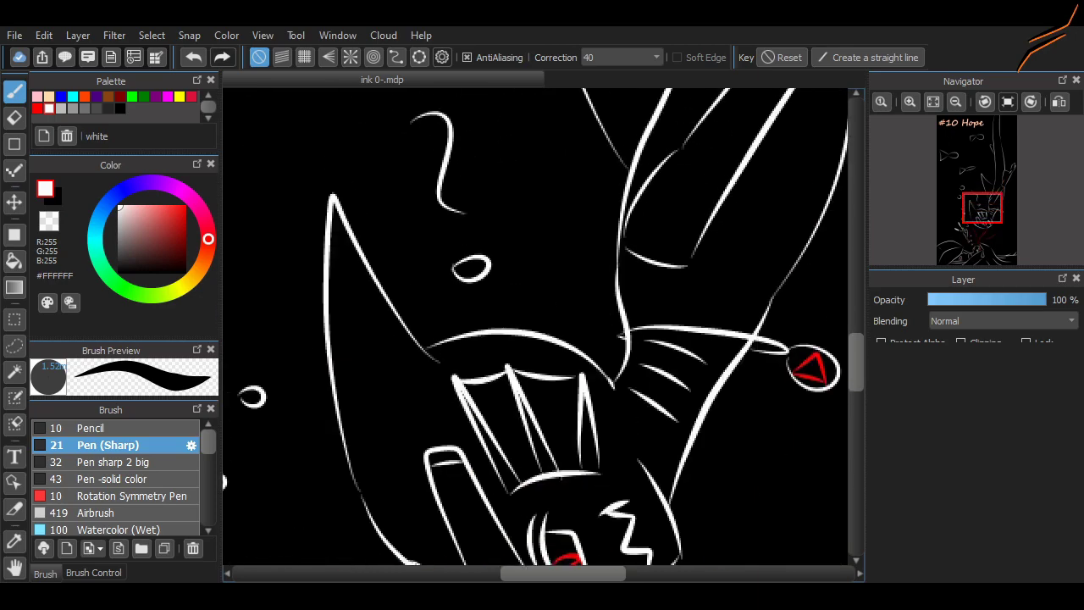
Draw a small pointed fin behind the lower figure's neck and a large rounded fin along its outer body line.
scroll(508, 296, "down", 8)
scroll(561, 228, "up", 3)
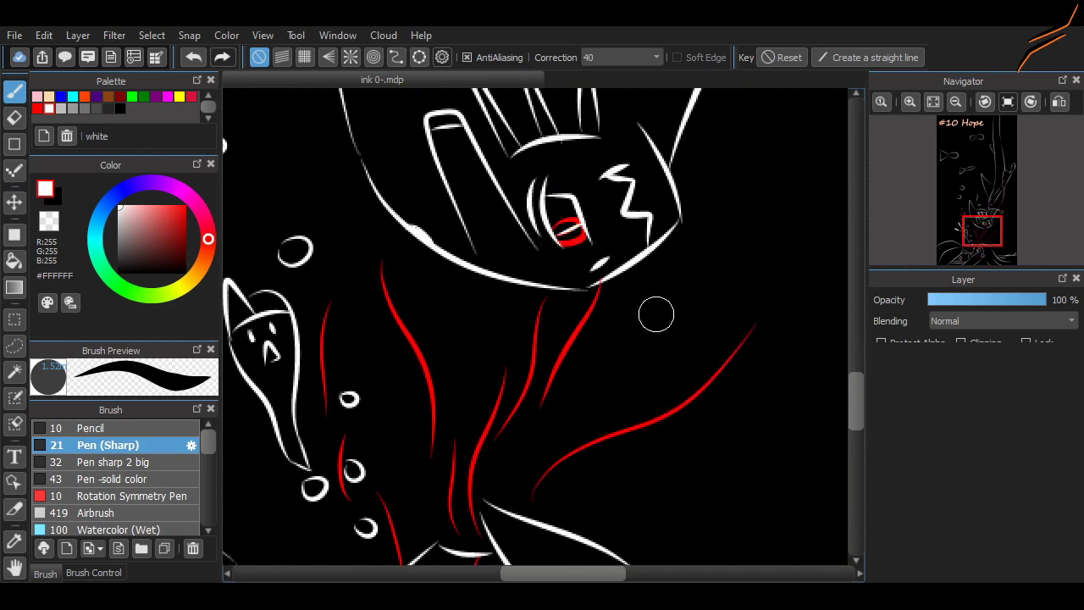
scroll(656, 314, "up", 3)
scroll(624, 331, "down", 6)
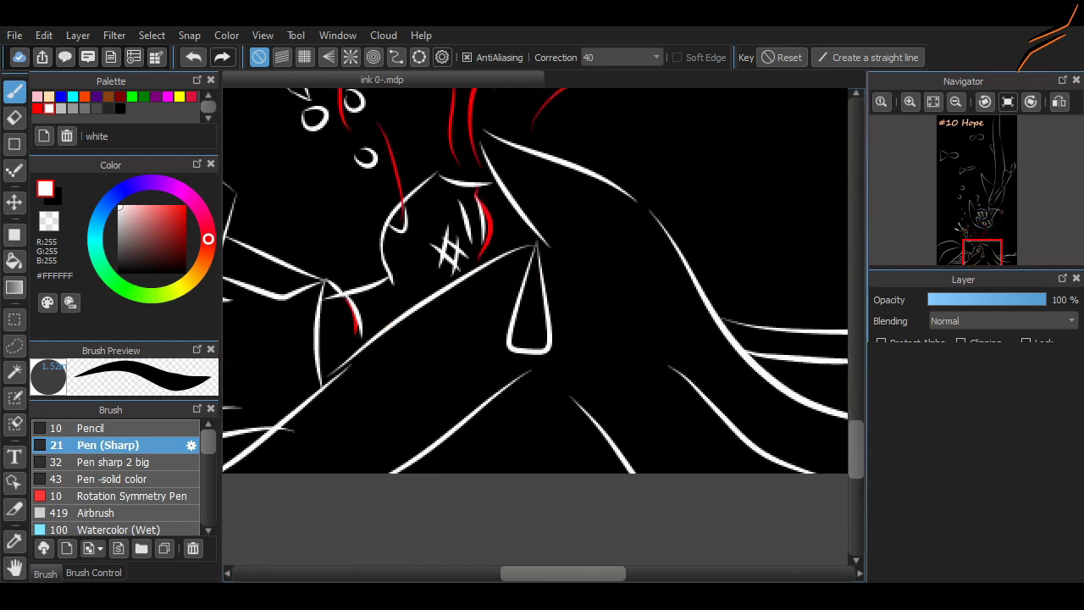
scroll(720, 459, "up", 3)
scroll(526, 389, "left", 3)
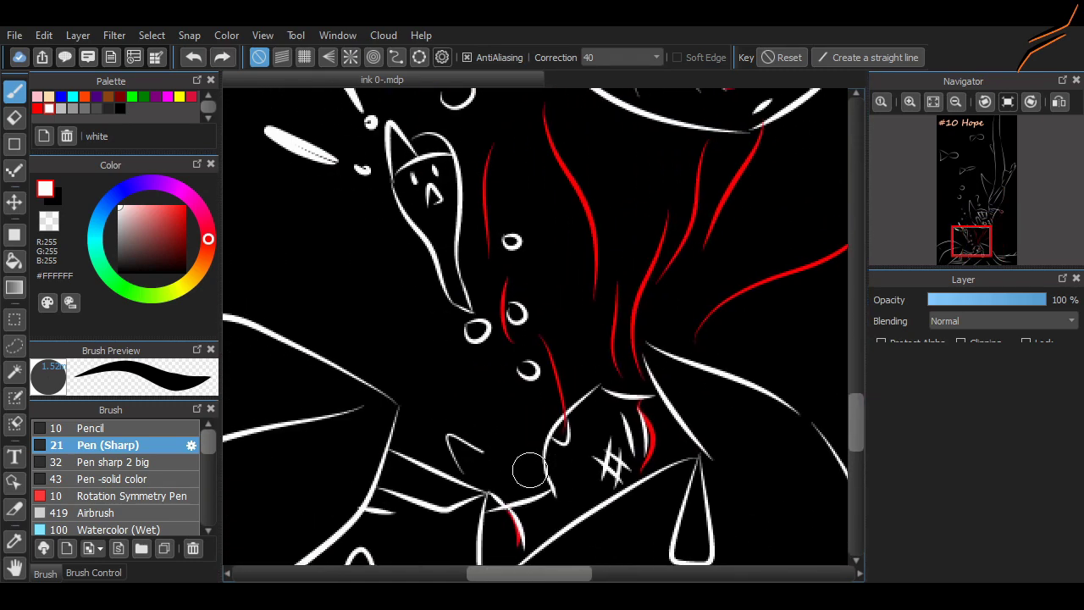
scroll(526, 508, "left", 3)
scroll(443, 344, "left", 3)
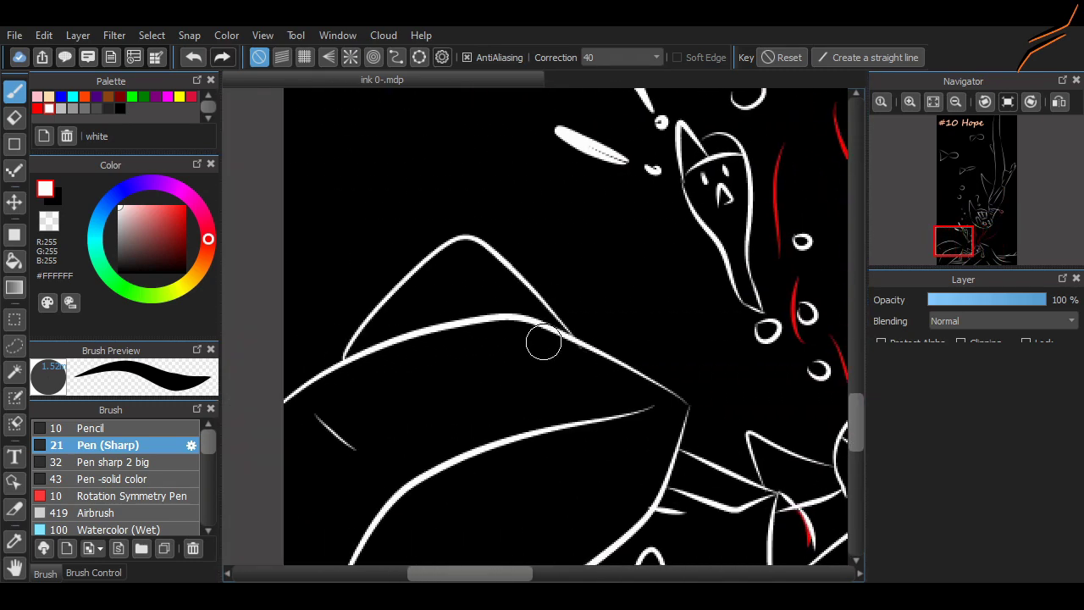
Redraw the large fin on the lower figure's body with a flatter top and add a fold line inside it.
mouse_move(576, 343)
left_mouse_down()
mouse_move(380, 239)
mouse_move(335, 339)
left_mouse_up()
left_click_drag(386, 254, 421, 266)
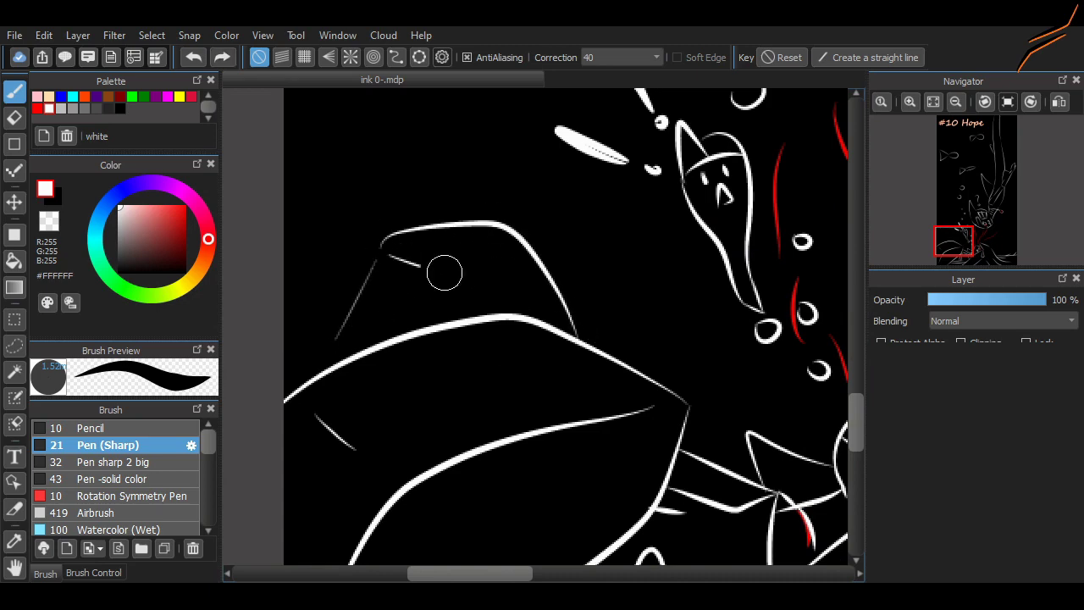
scroll(542, 335, "down", 3)
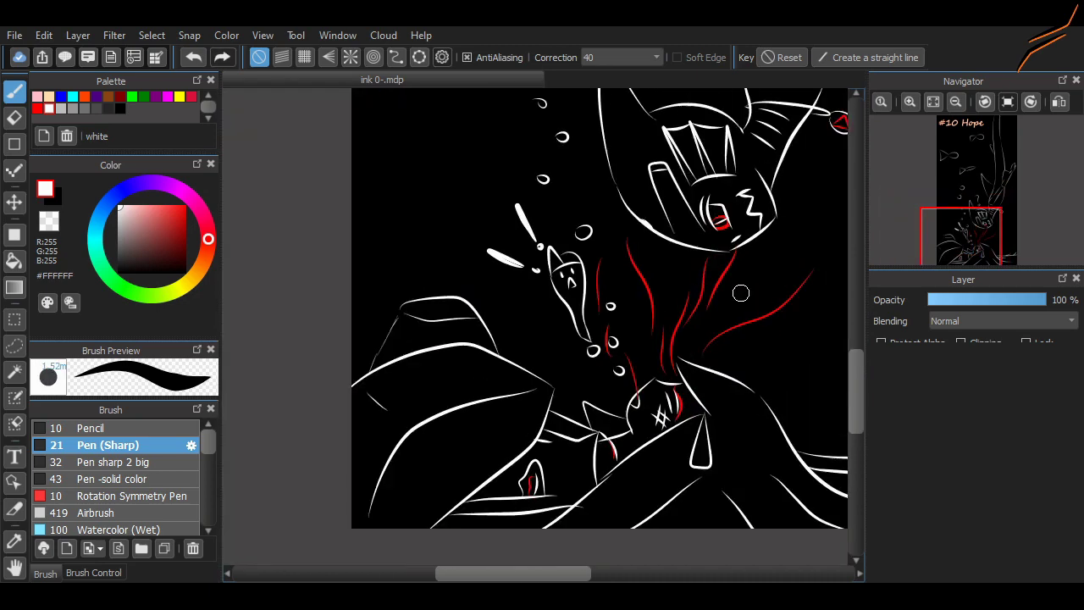
With the canvas rotated 180 degrees, add a small red detail beside the upper figure's zigzag mouth.
scroll(542, 335, "down", 2)
scroll(561, 327, "up", 5)
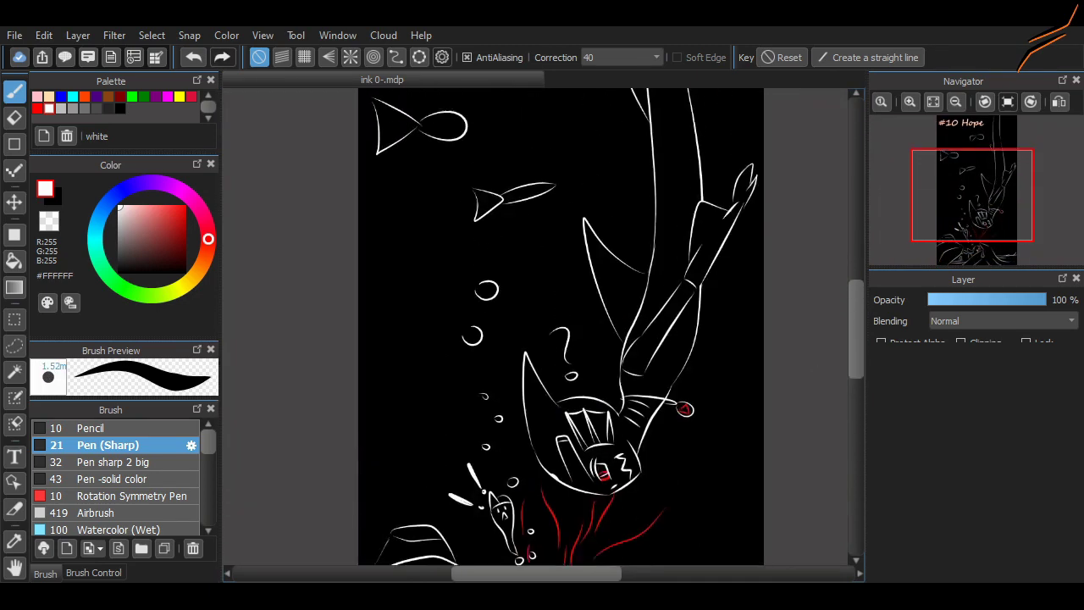
scroll(561, 326, "down", 4)
scroll(561, 326, "up", 5)
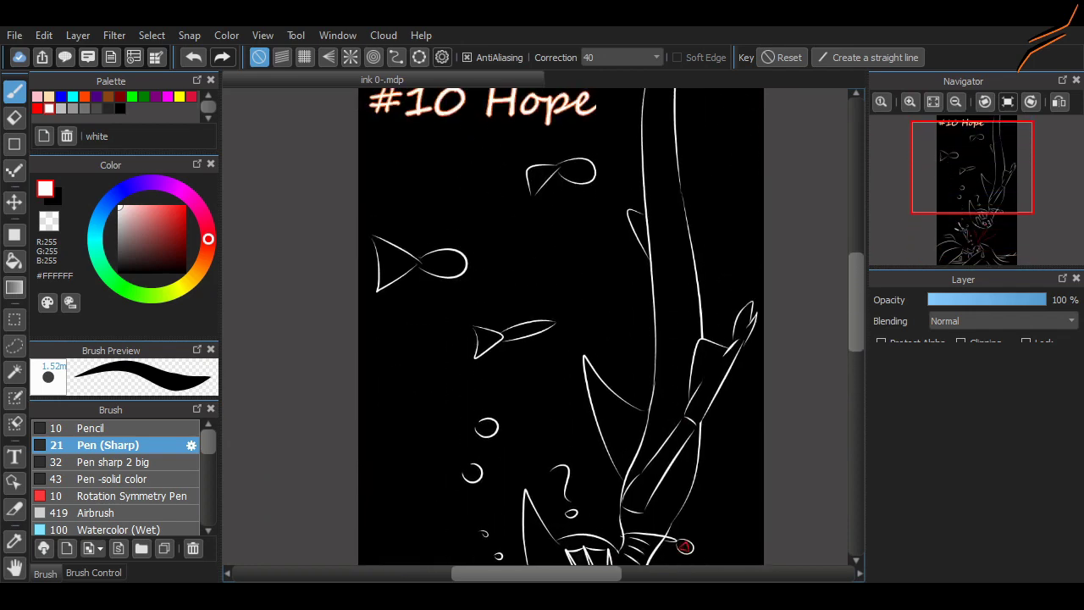
scroll(561, 326, "down", 4)
scroll(472, 356, "up", 3)
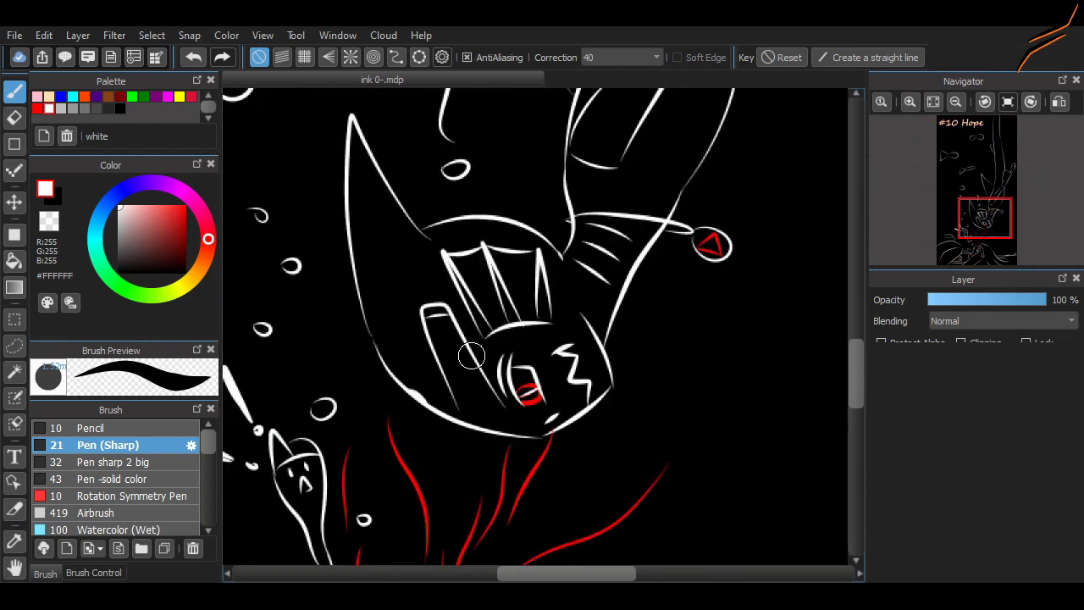
scroll(472, 356, "up", 2)
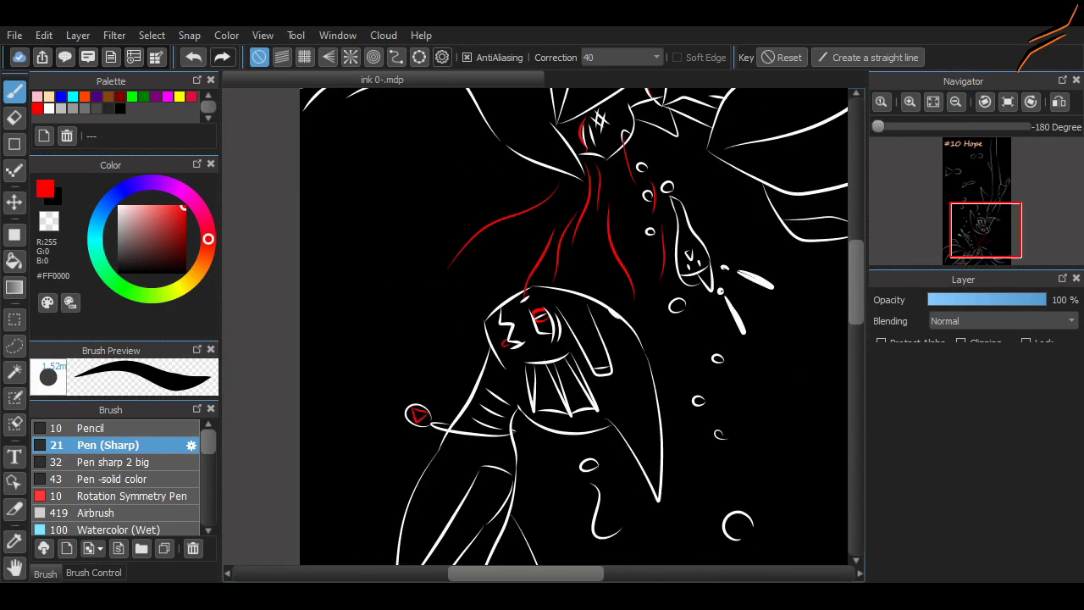
key("ctrl+z")
left_click_drag(543, 467, 575, 470)
key("ctrl+z")
scroll(691, 514, "down", 6)
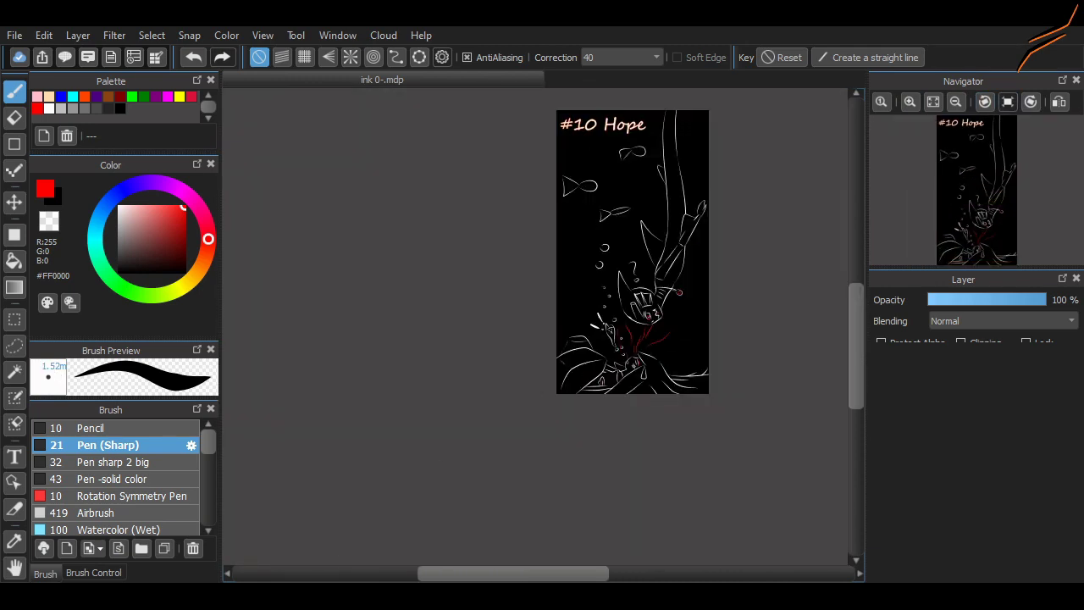
Draw three wavy red strands fanning upward from the red slit in the small arched shape below the lower figure.
scroll(474, 339, "up", 5)
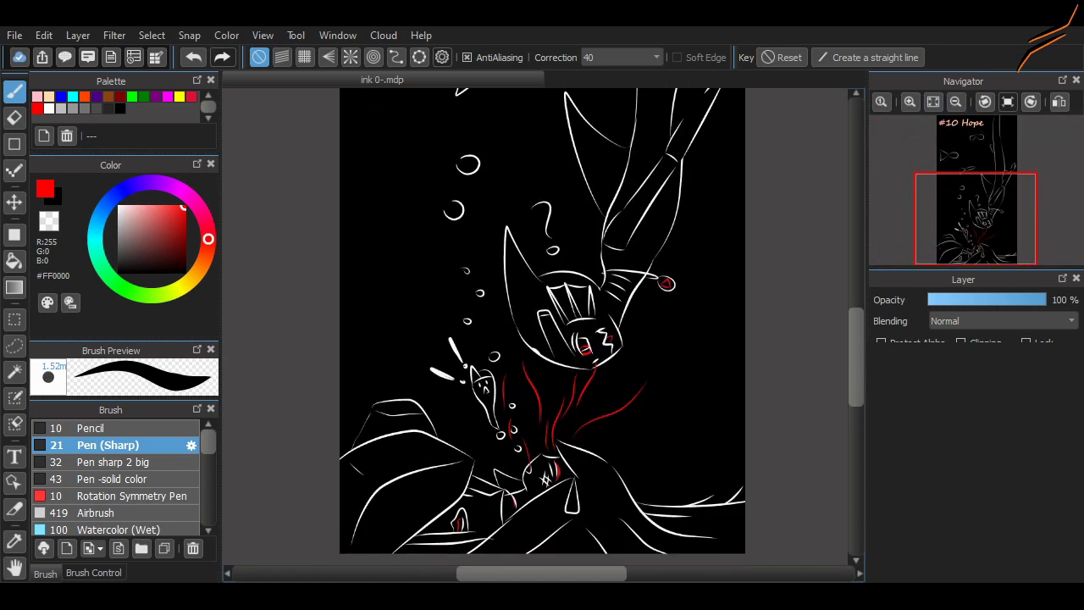
left_click_drag(856, 358, 856, 381)
scroll(458, 398, "up", 4)
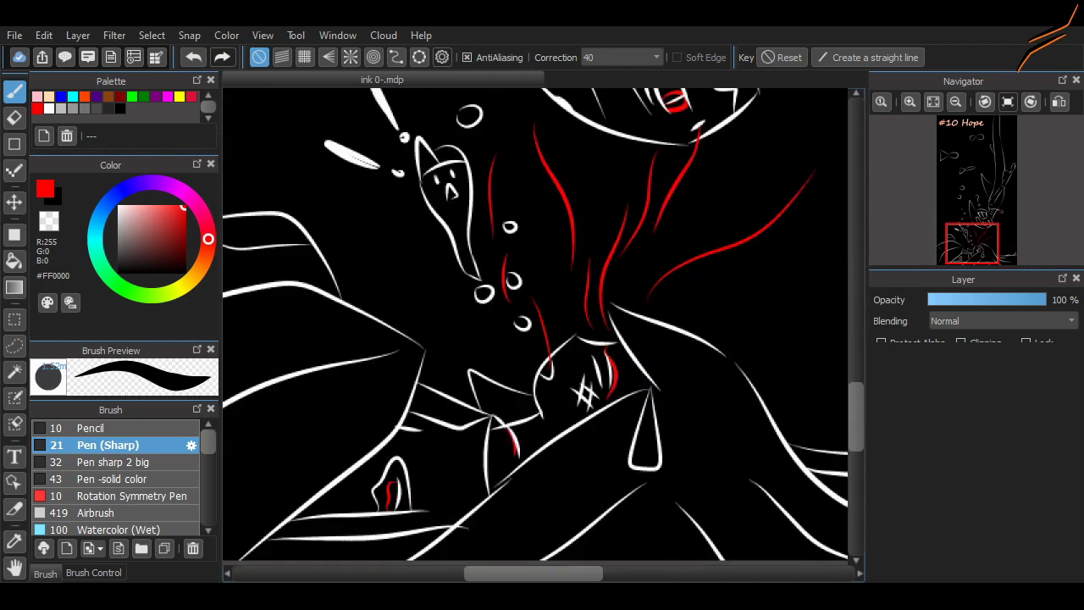
mouse_move(467, 438)
left_mouse_down()
mouse_move(495, 363)
mouse_move(472, 262)
left_mouse_up()
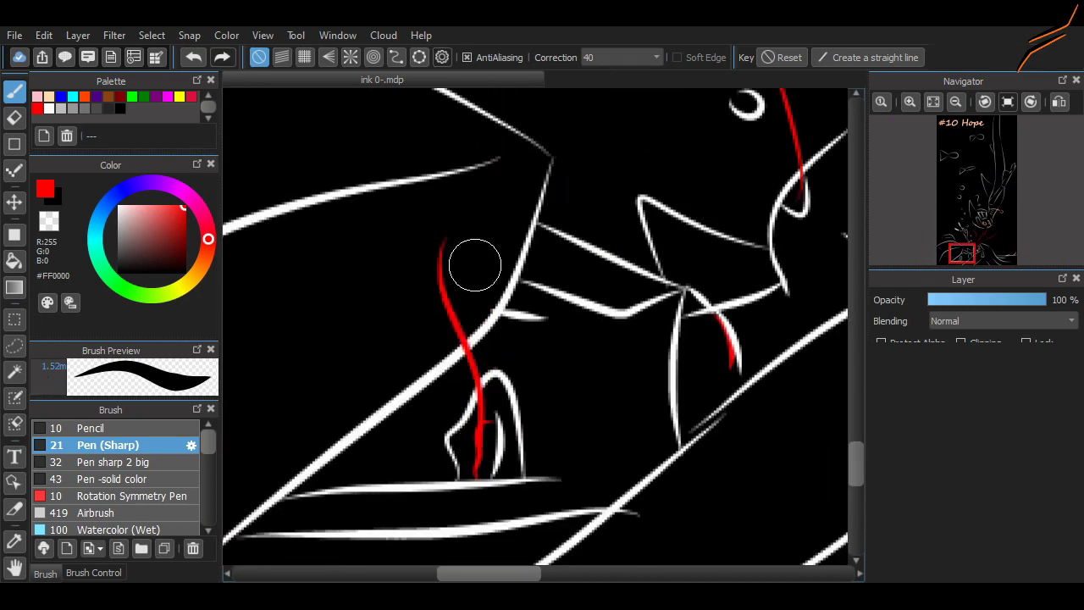
left_click_drag(474, 423, 464, 207)
scroll(537, 225, "down", 3)
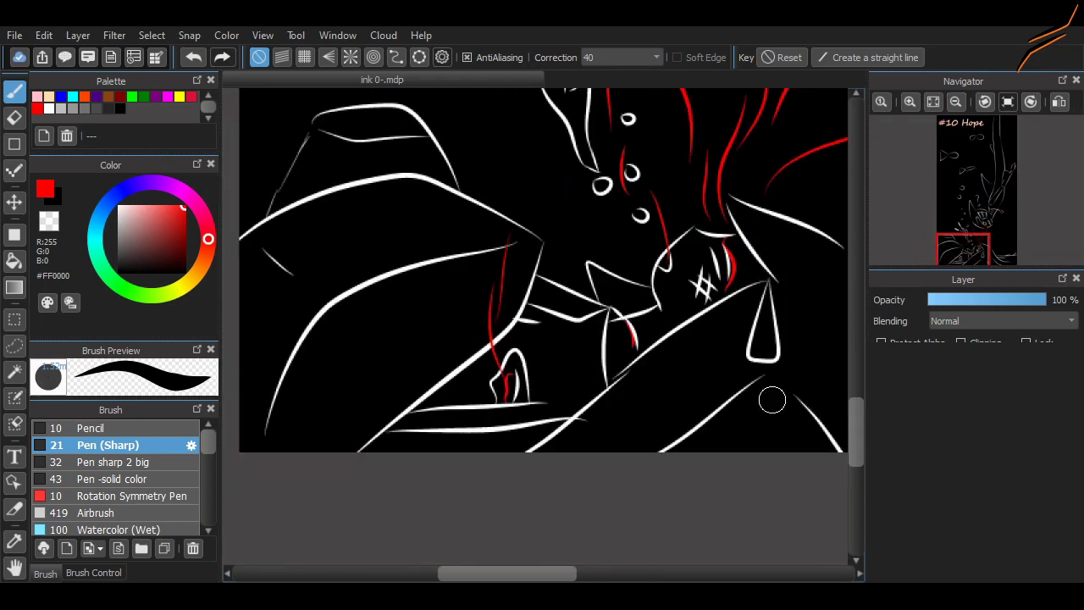
scroll(474, 279, "right", 1)
left_click_drag(441, 349, 400, 296)
Add two thin red strands rising from the red gash beside the lower figure's neck.
scroll(475, 305, "right", 3)
left_click_drag(520, 345, 524, 281)
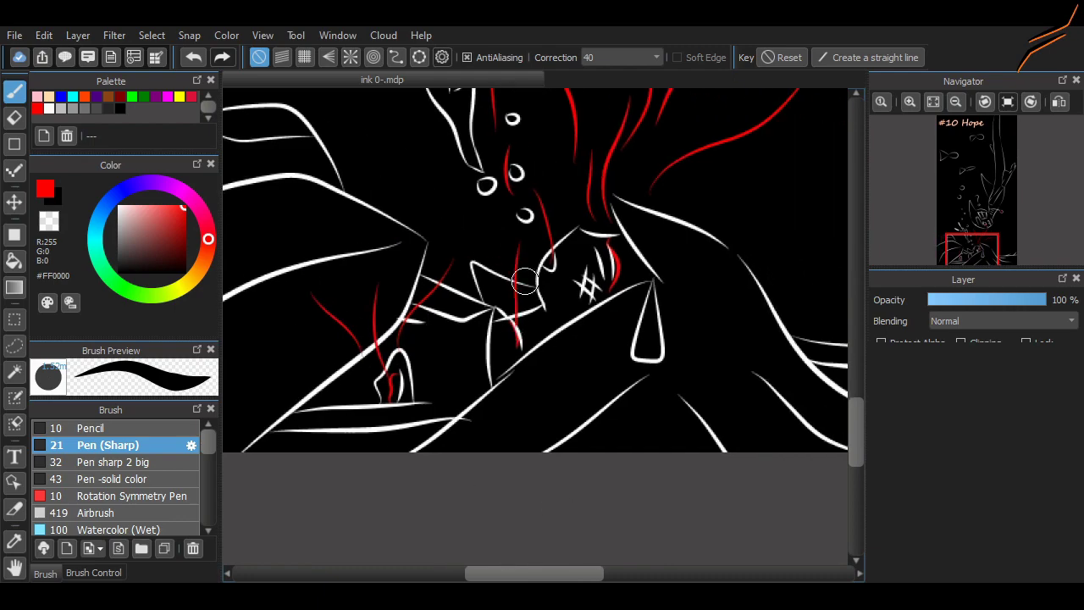
scroll(517, 331, "up", 3)
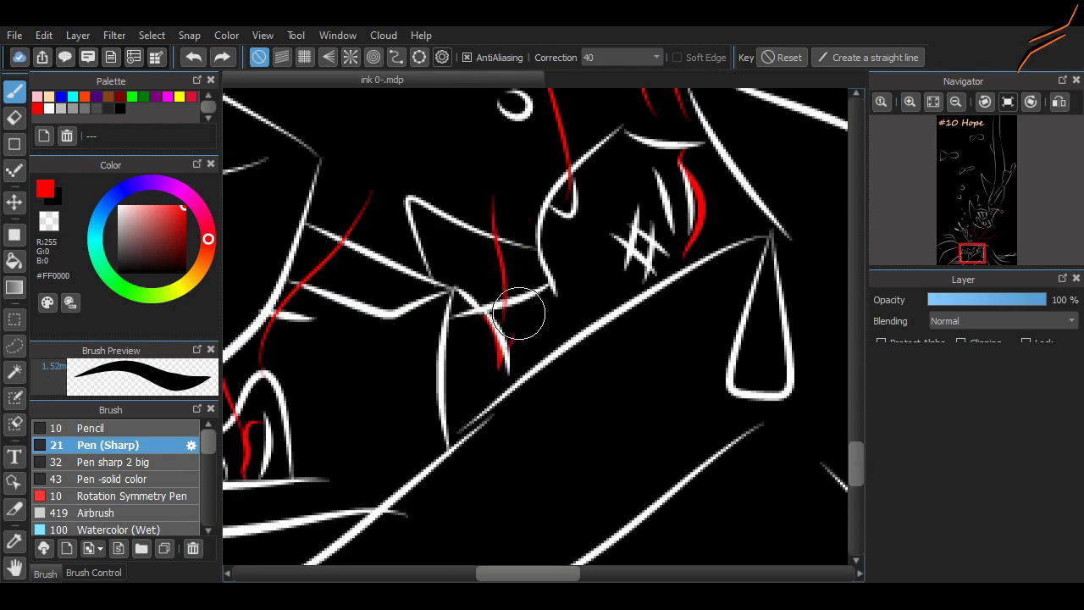
Undo the red stroke running across the crosshatched mark on the lower figure's head.
scroll(519, 313, "down", 3)
scroll(754, 266, "up", 3)
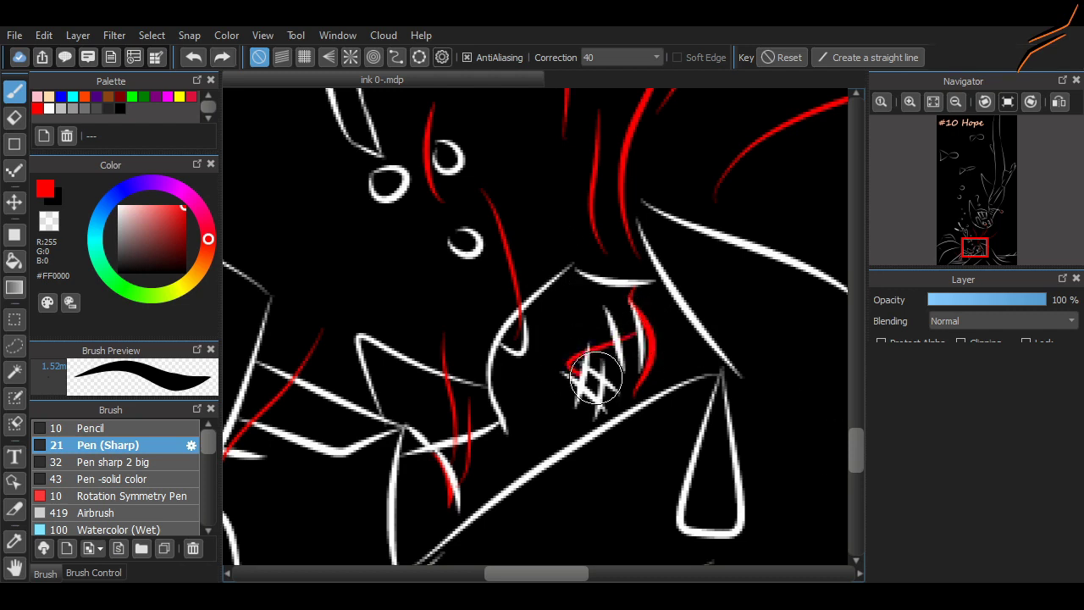
key("ctrl+z")
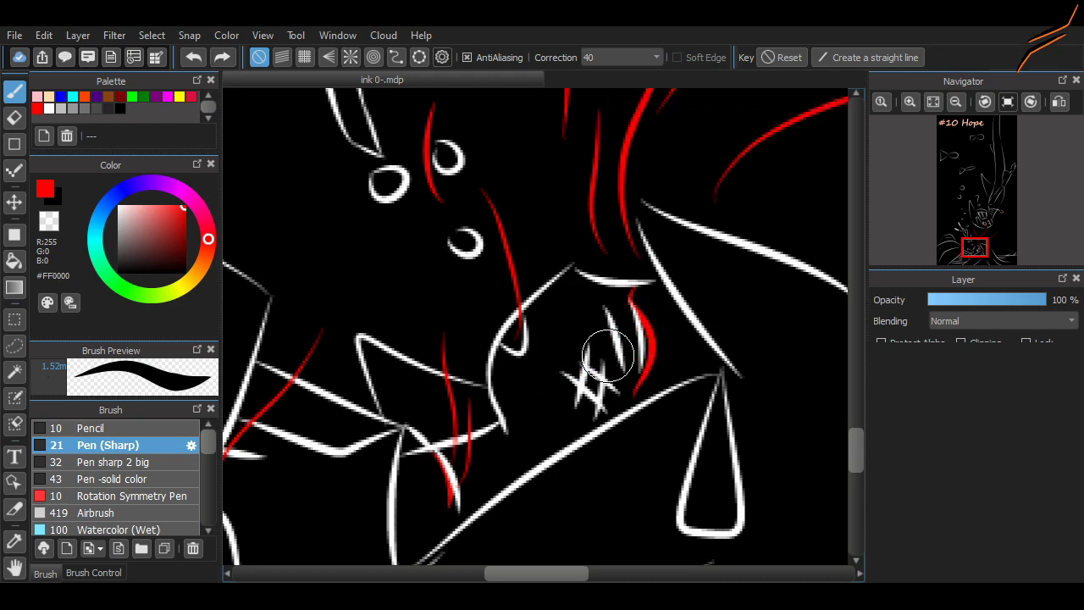
scroll(633, 313, "down", 5)
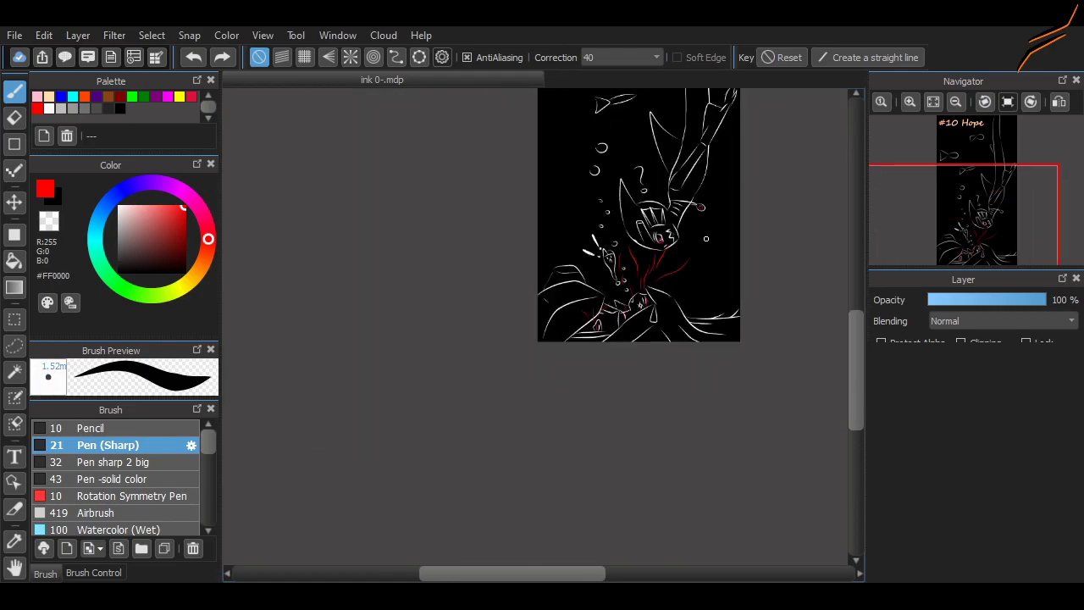
scroll(269, 545, "up", 1)
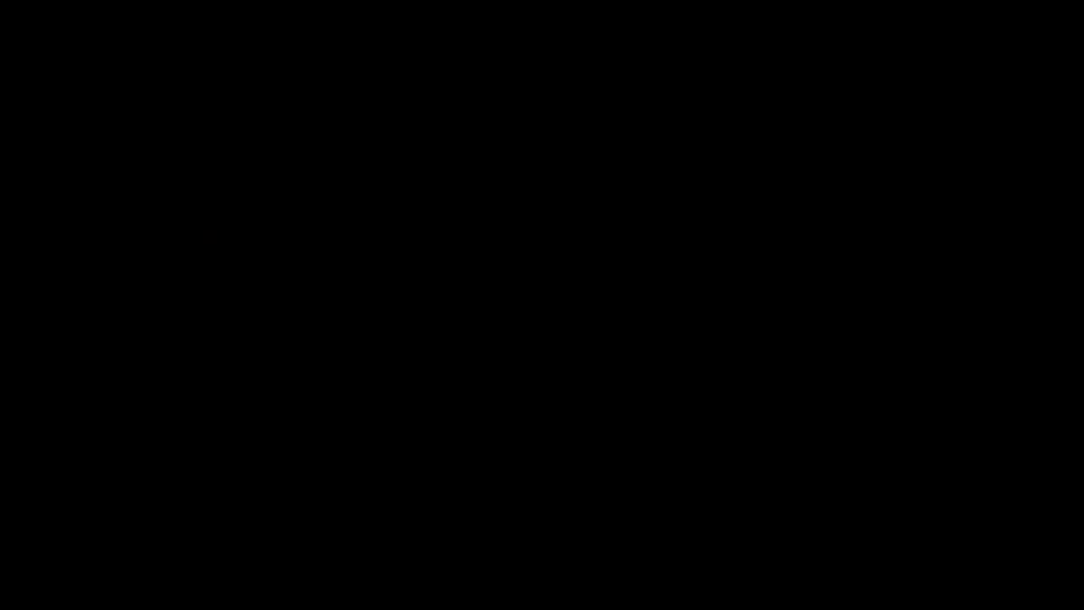